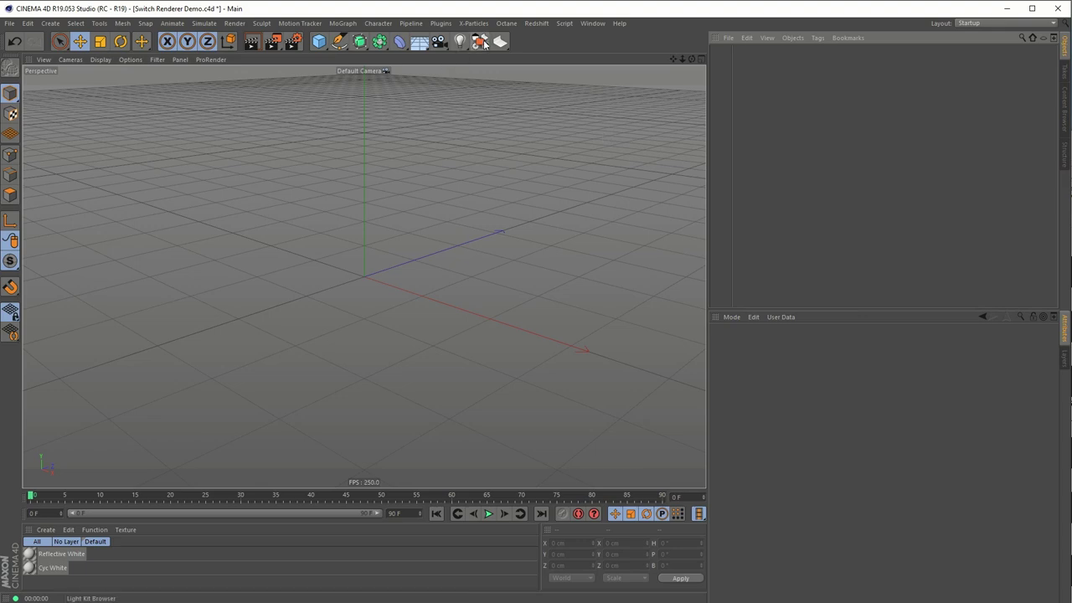
- Load the Simple Elegant Studio preset from the Light Kit Browser, then bring up Render Settings
left_click_drag(482, 42, 538, 183)
left_click_drag(558, 124, 511, 119)
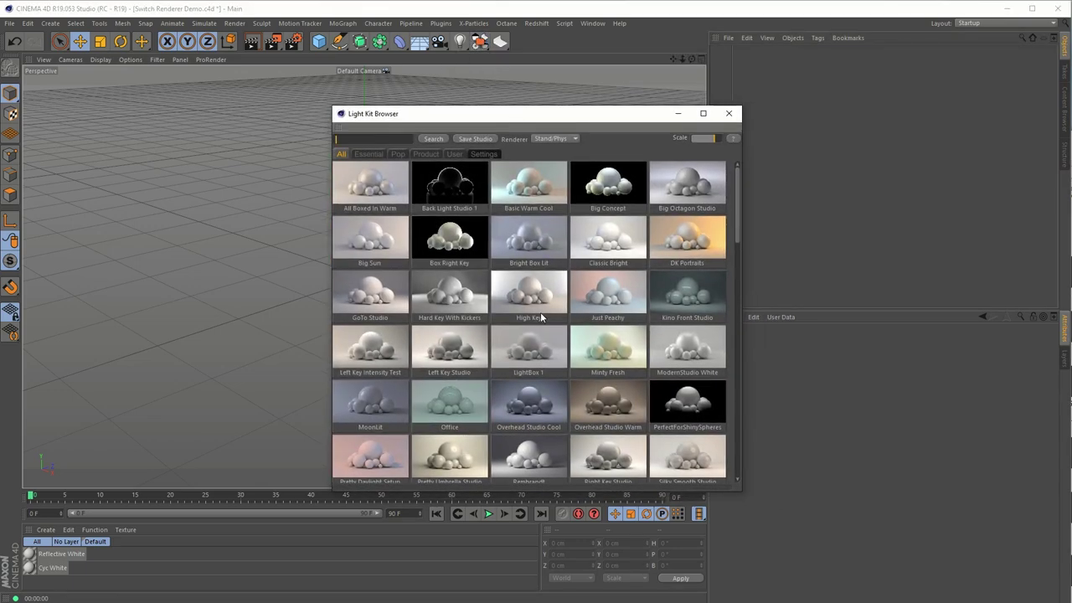
scroll(583, 391, "down", 3)
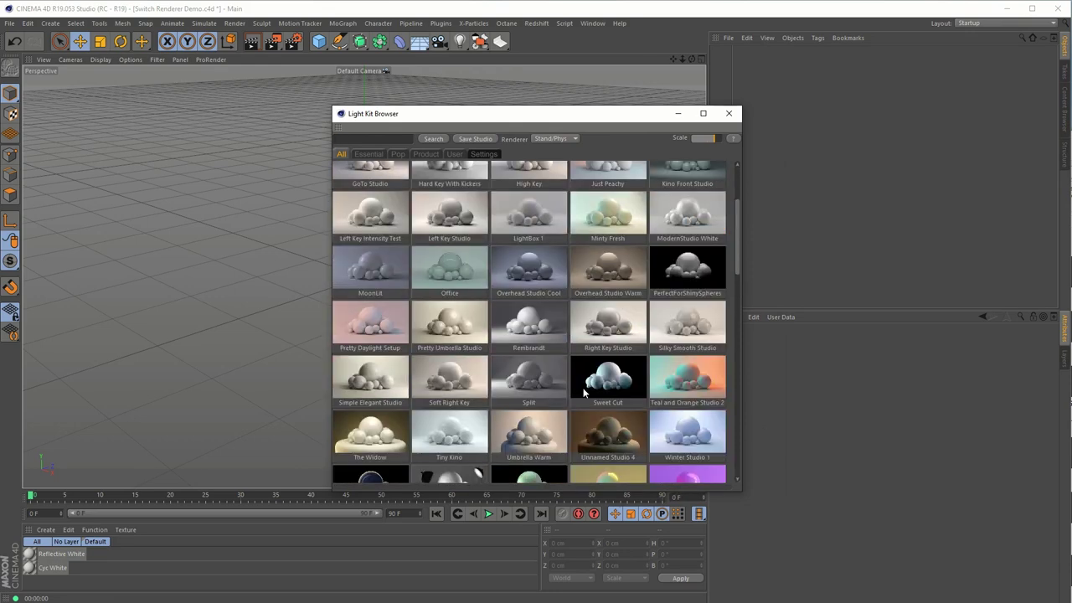
double_click(385, 379)
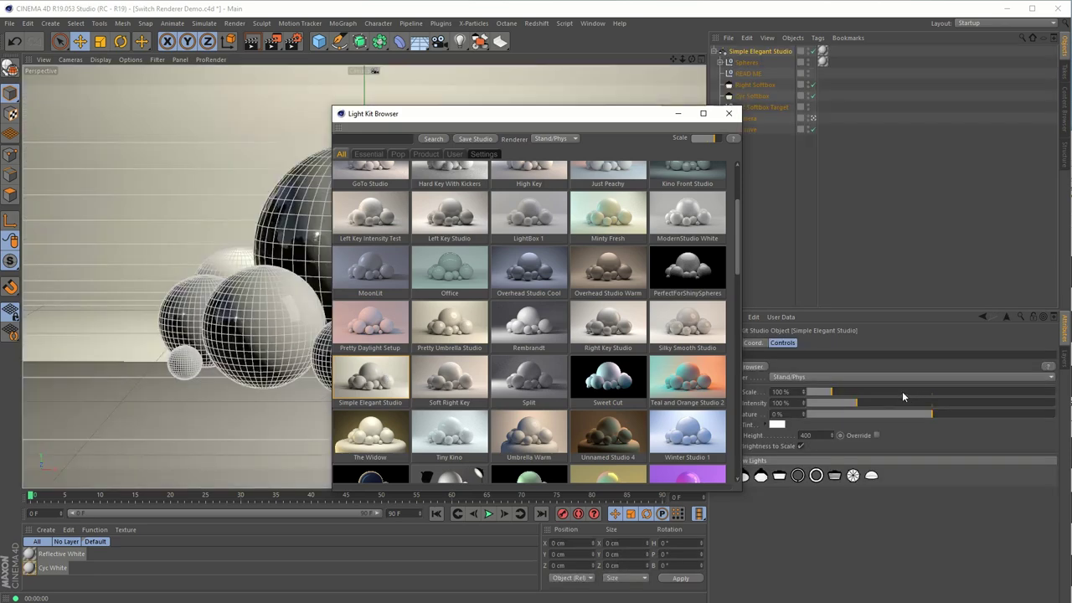
left_click(728, 113)
left_click(293, 41)
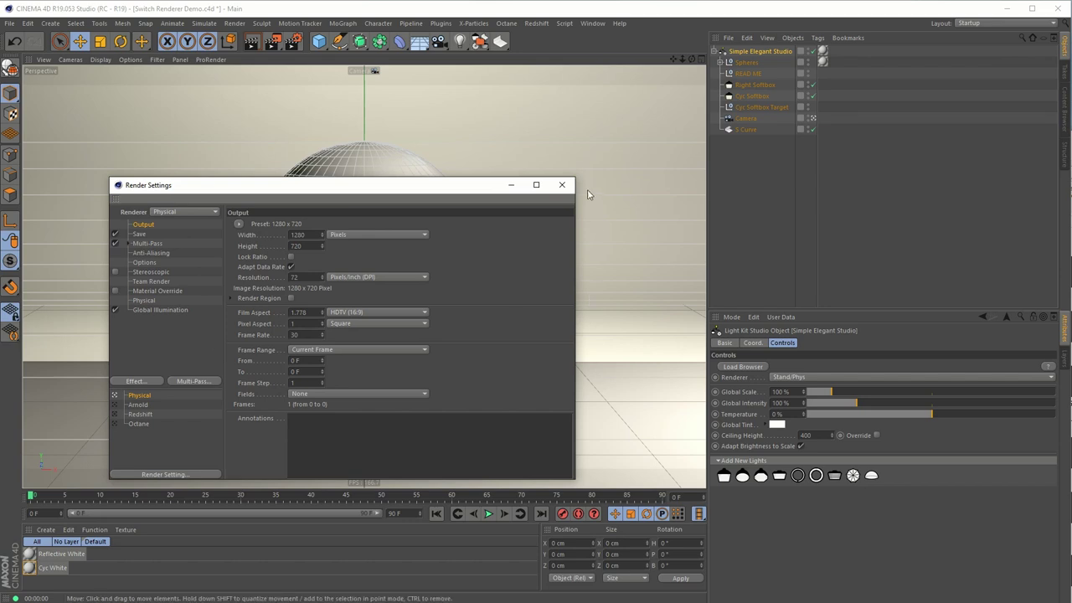
- Preview the studio-lit spheres in an Interactive Render Region and reopen the Light Kit Browser
left_click(562, 185)
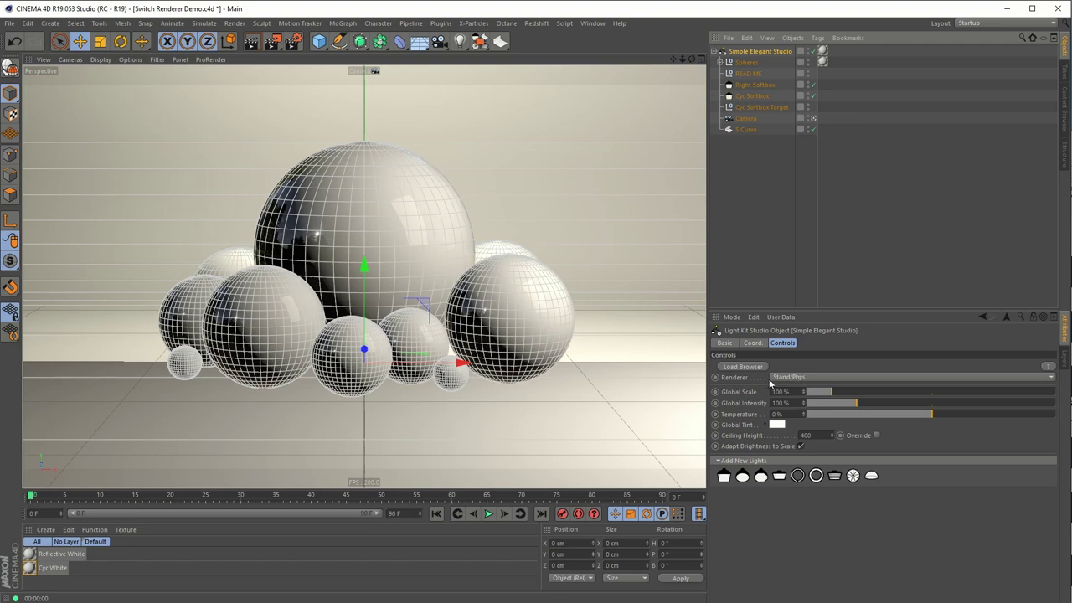
left_click(273, 41)
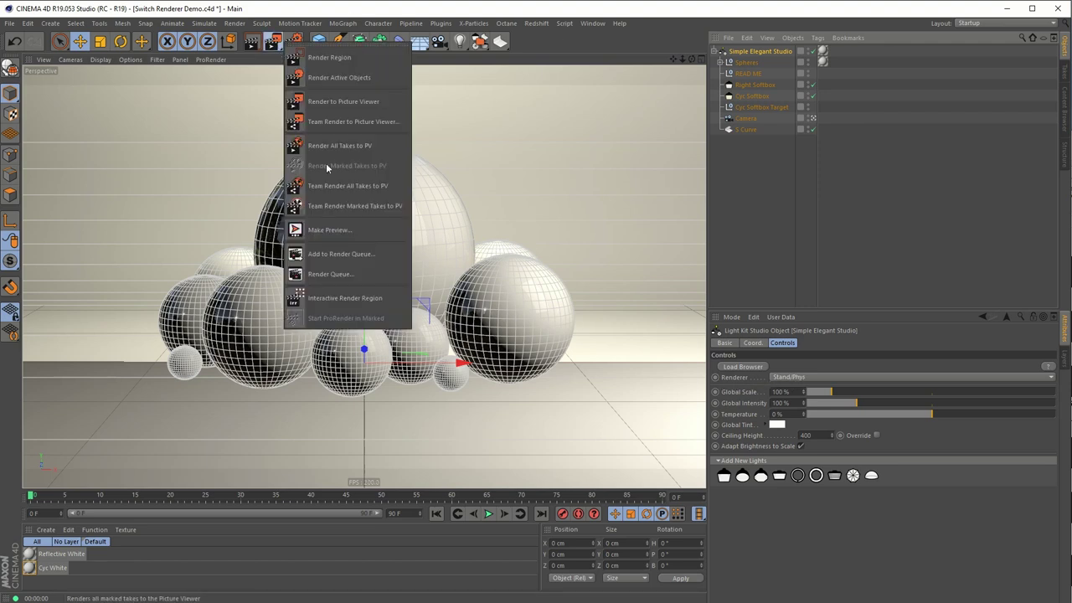
left_click(318, 294)
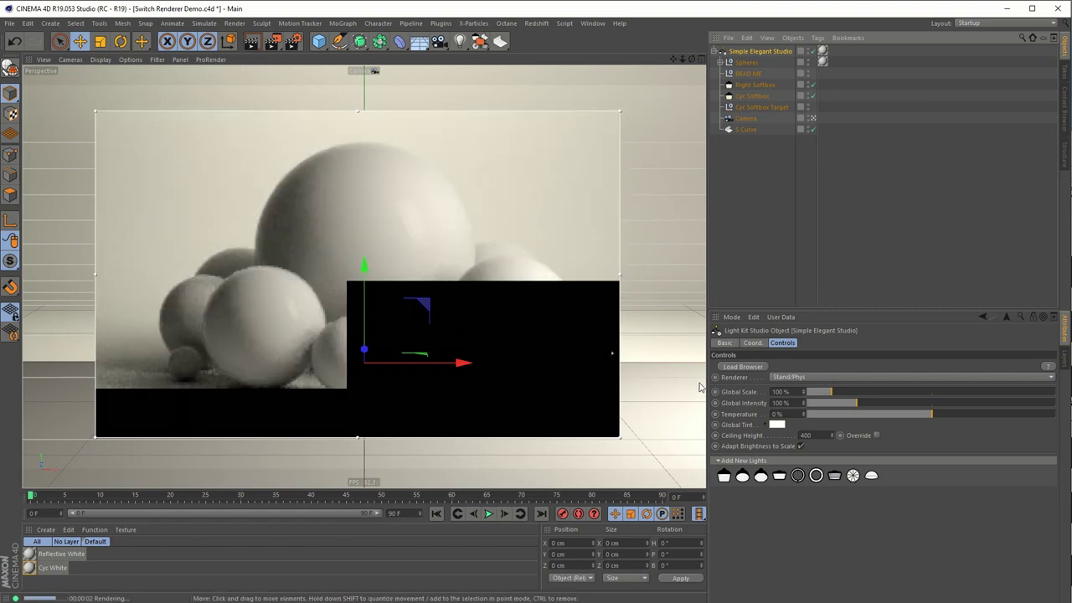
left_click(743, 366)
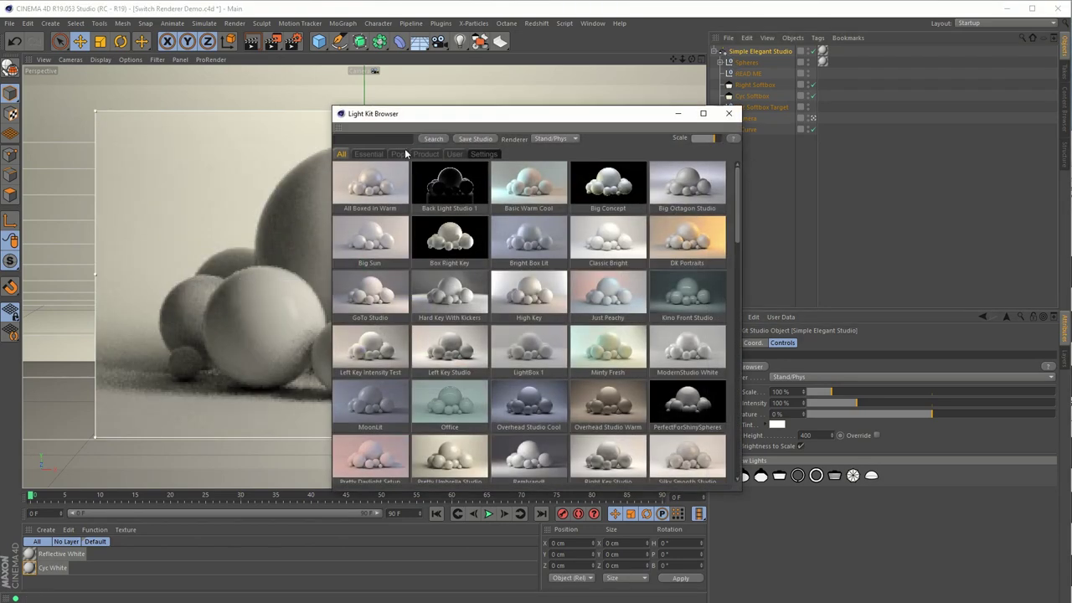
- Search the light kit presets for 'simp' with larger thumbnails, then close the browser
left_click(388, 137)
type("simpe")
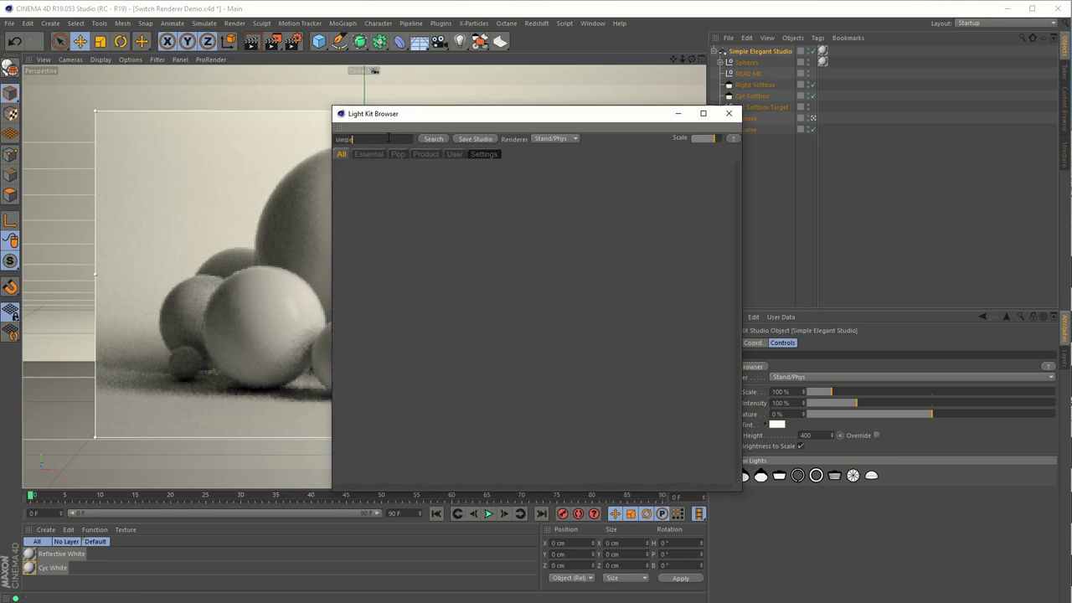
key("BackSpace")
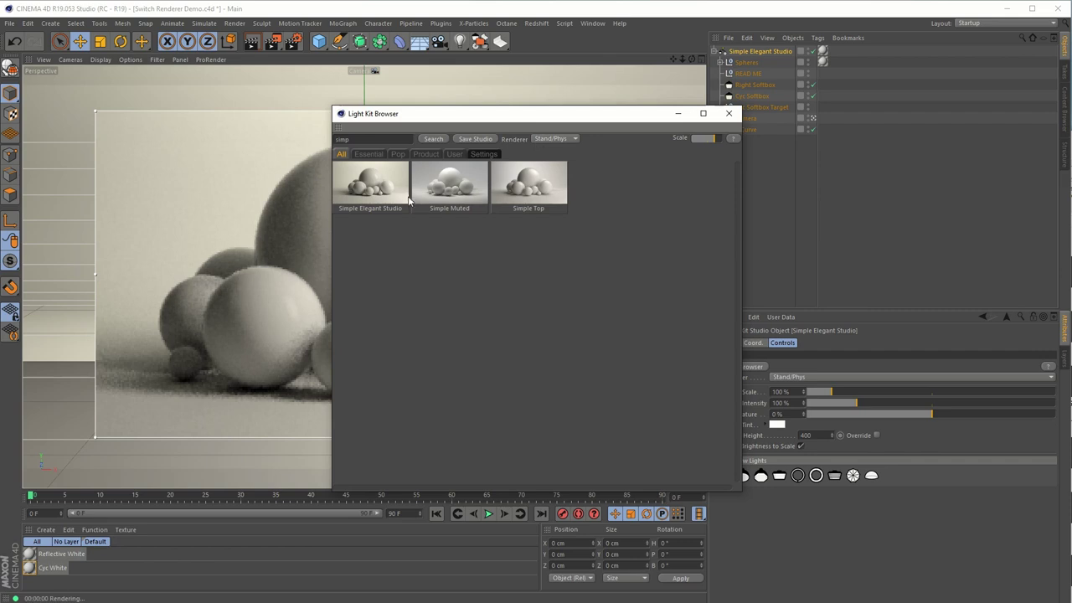
left_click_drag(714, 138, 721, 139)
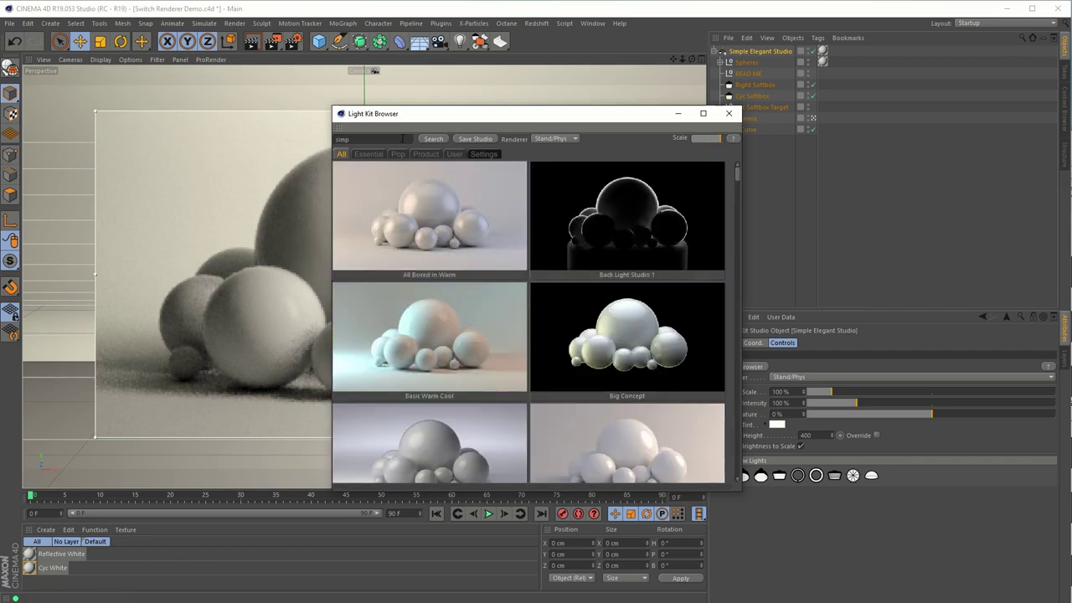
left_click(428, 140)
left_click_drag(514, 115, 645, 185)
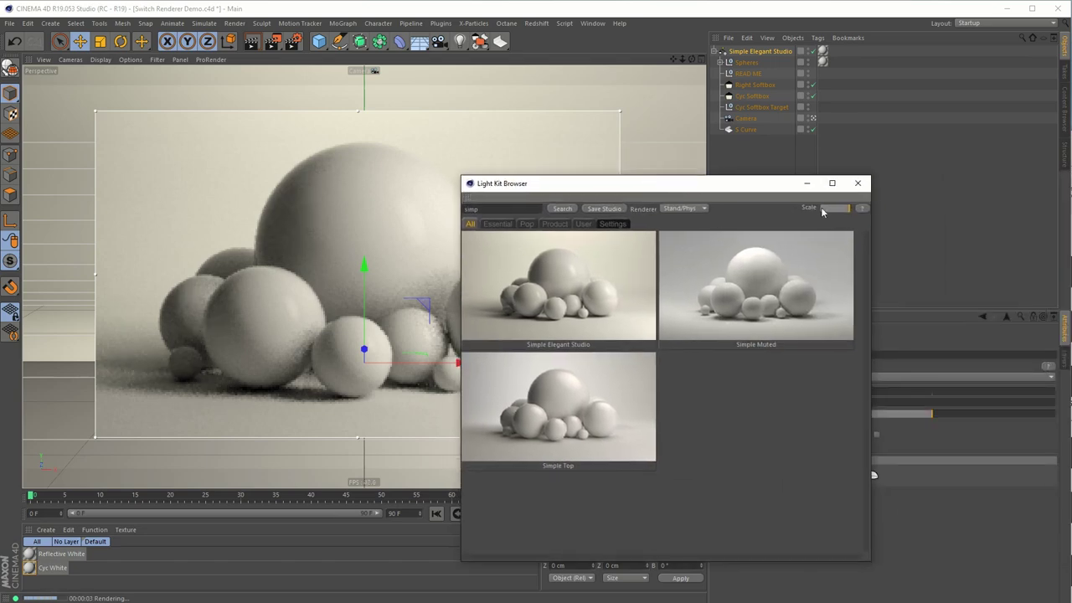
left_click(858, 185)
- Turn off the Interactive Render Region and open Render Settings with Ctrl+B
left_click(273, 41)
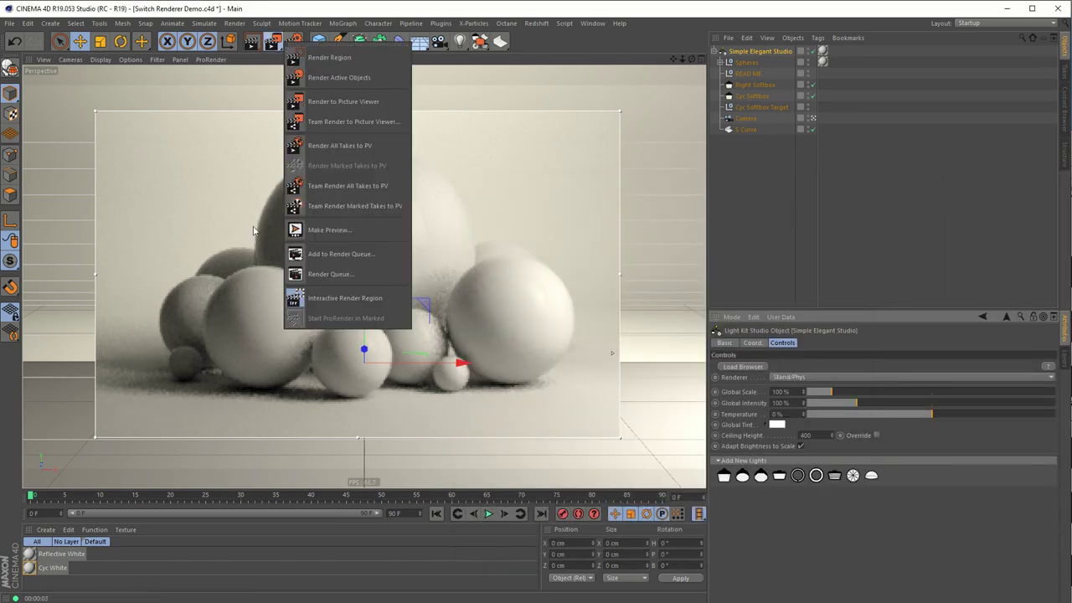
left_click(339, 299)
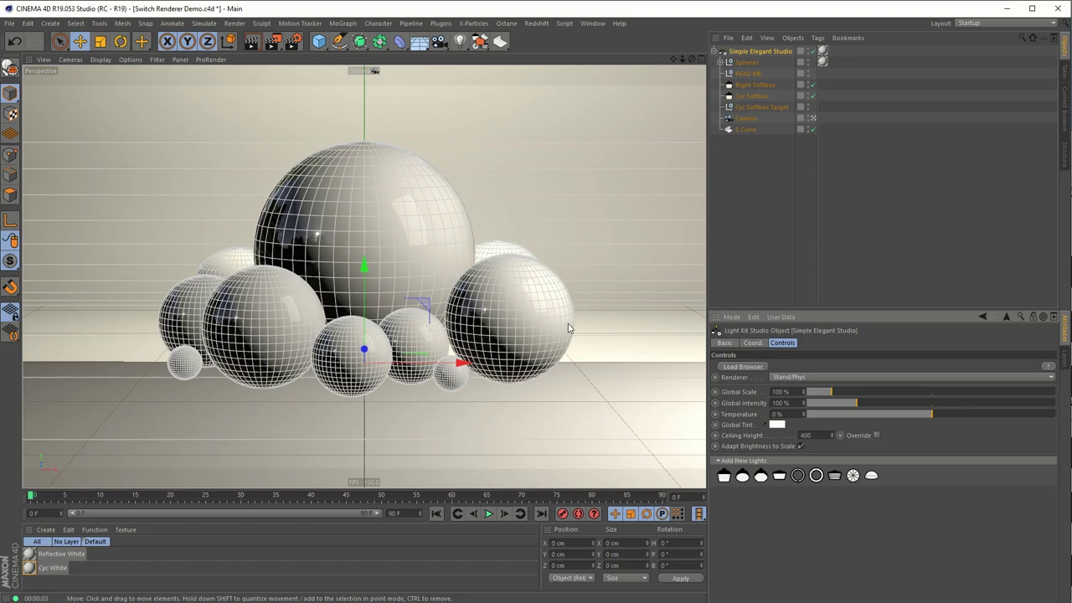
key("ctrl+b")
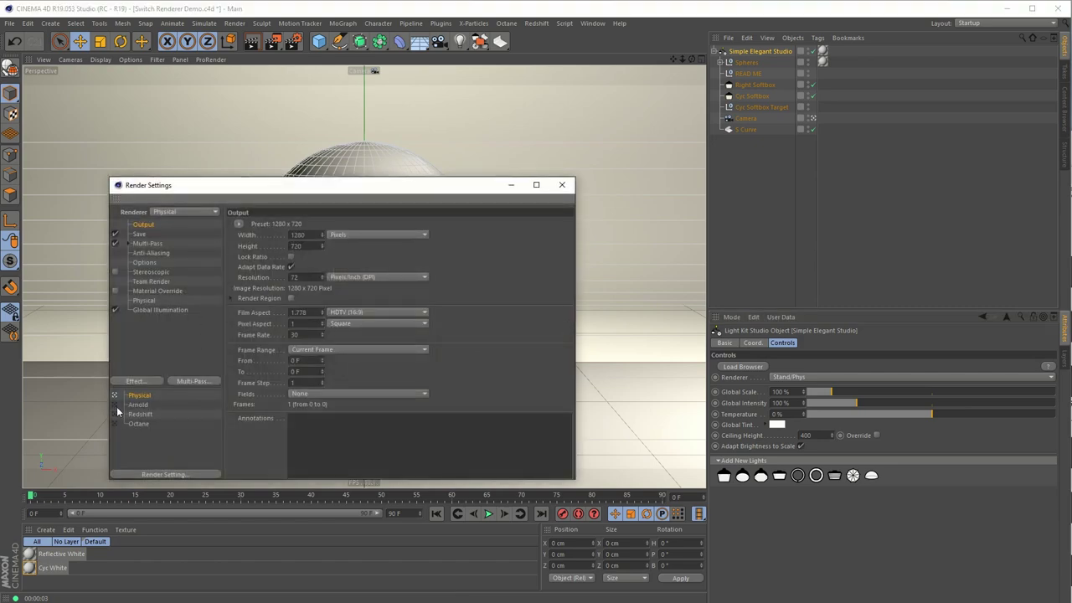
- Make Arnold the scene renderer and set the light kit's Renderer to Arnold
left_click(115, 405)
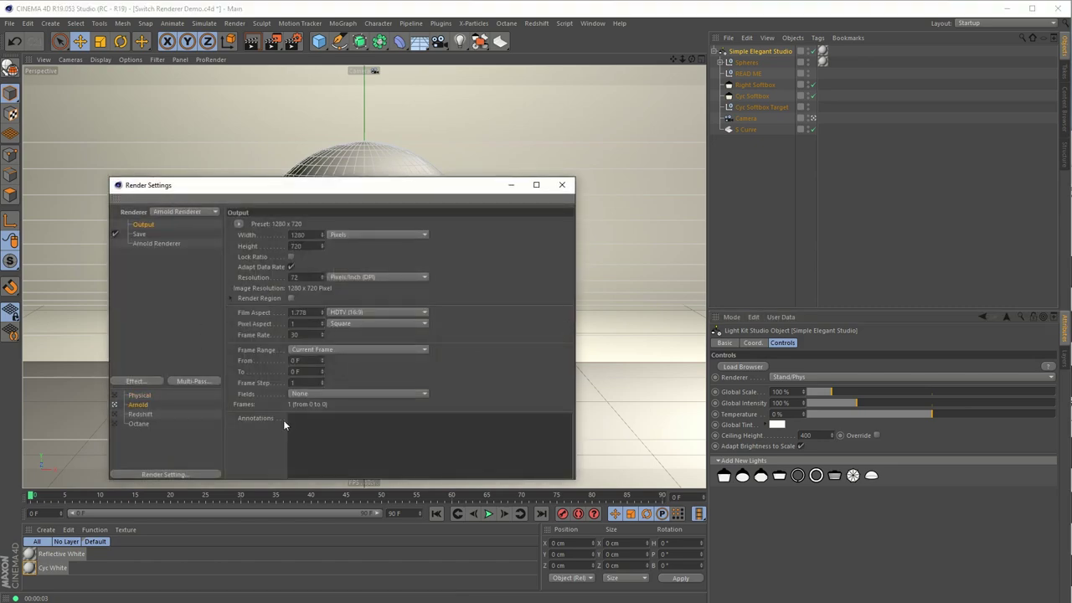
left_click(562, 184)
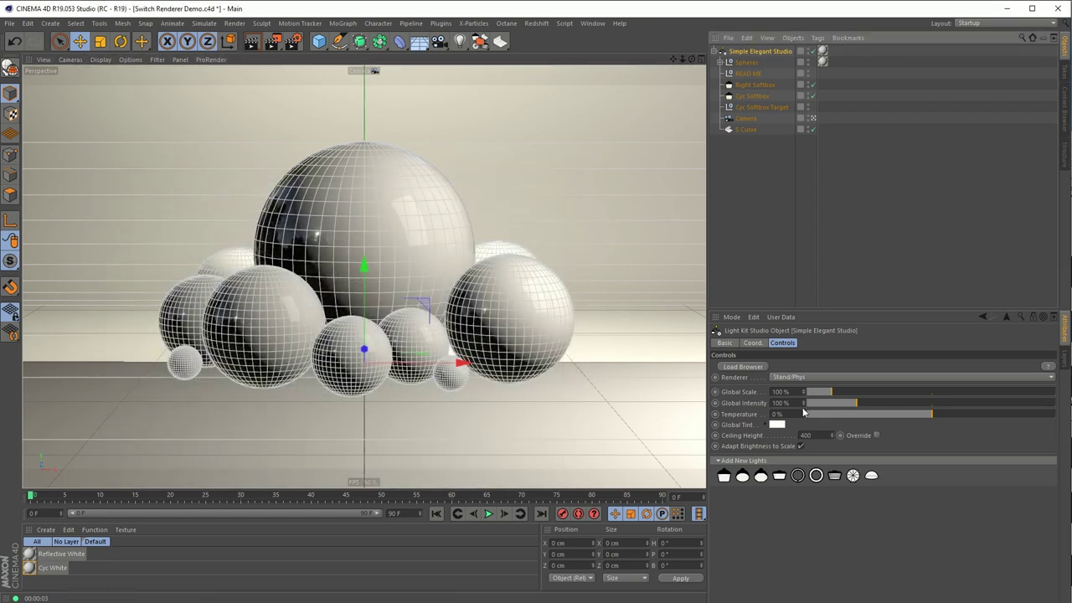
left_click(801, 379)
left_click(783, 422)
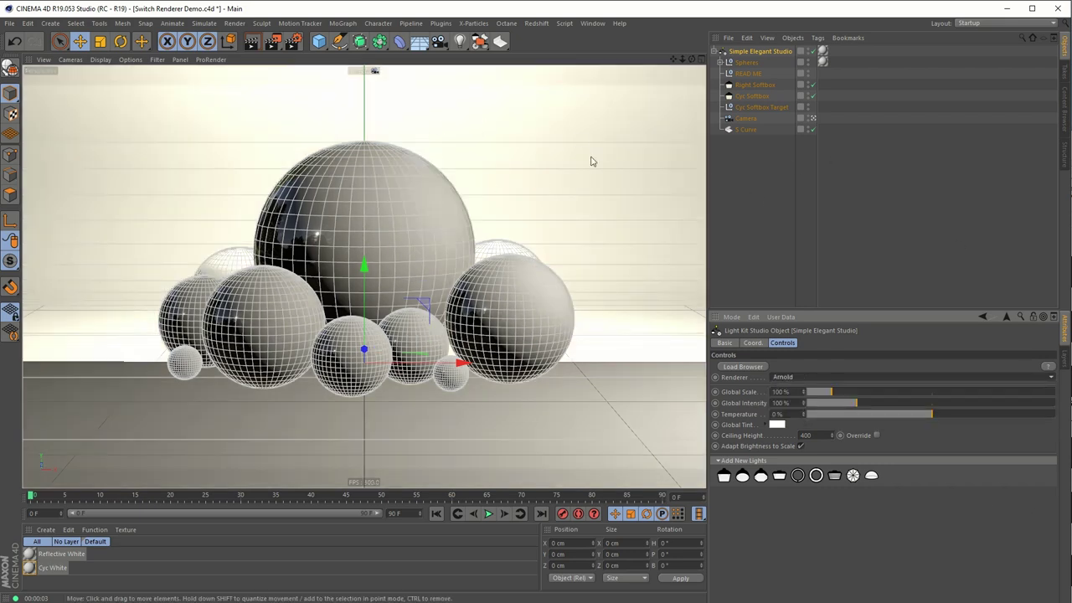
- Preview the spheres in the C4DtoA IPR Window, enlarged, then close it
left_click(487, 24)
mouse_move(441, 23)
mouse_move(469, 66)
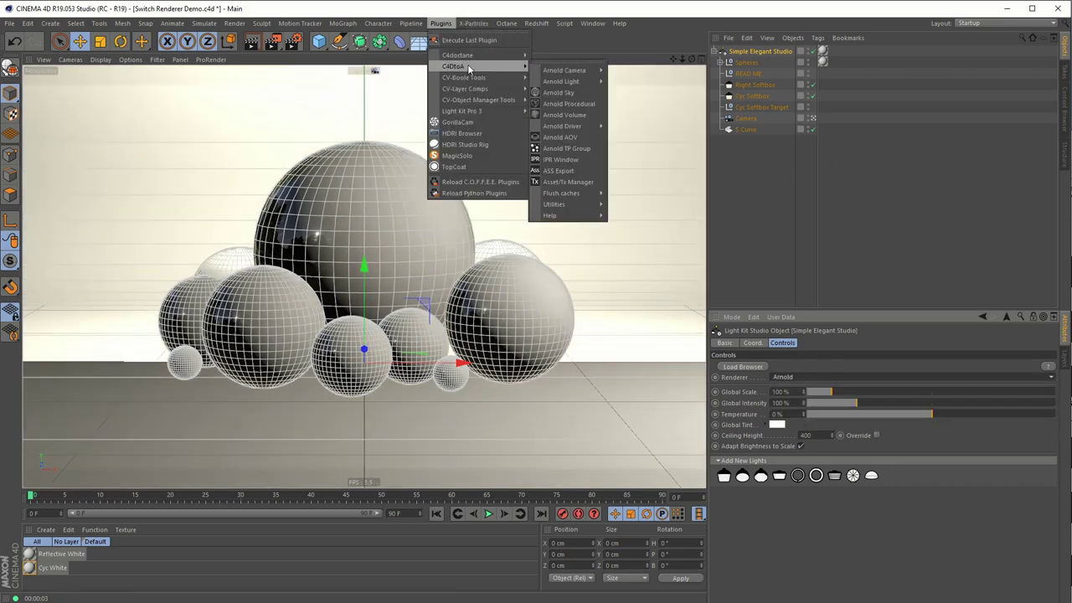
left_click(560, 160)
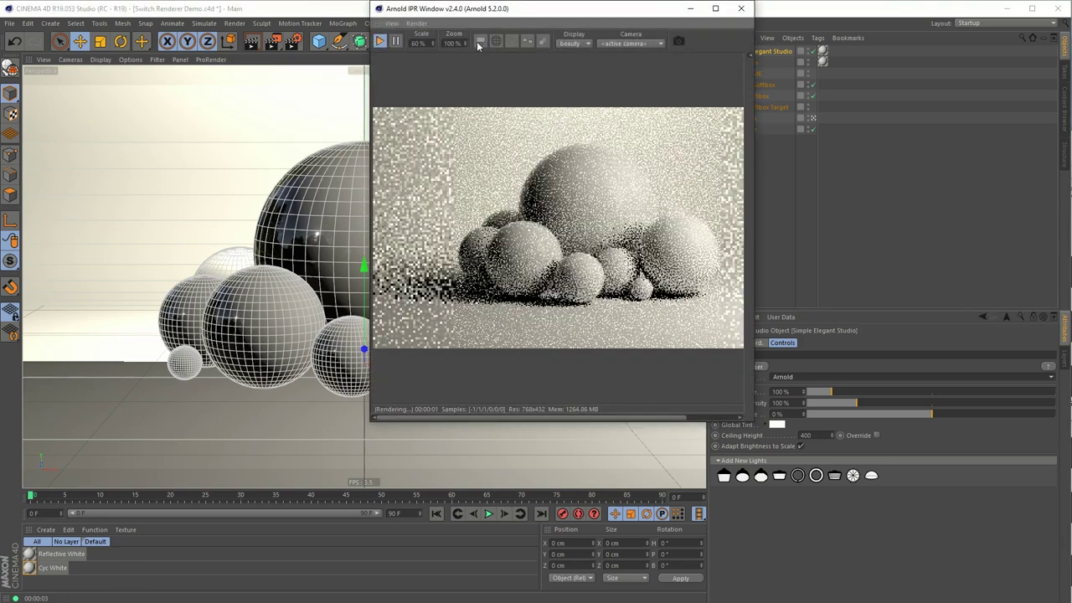
left_click_drag(501, 11, 402, 42)
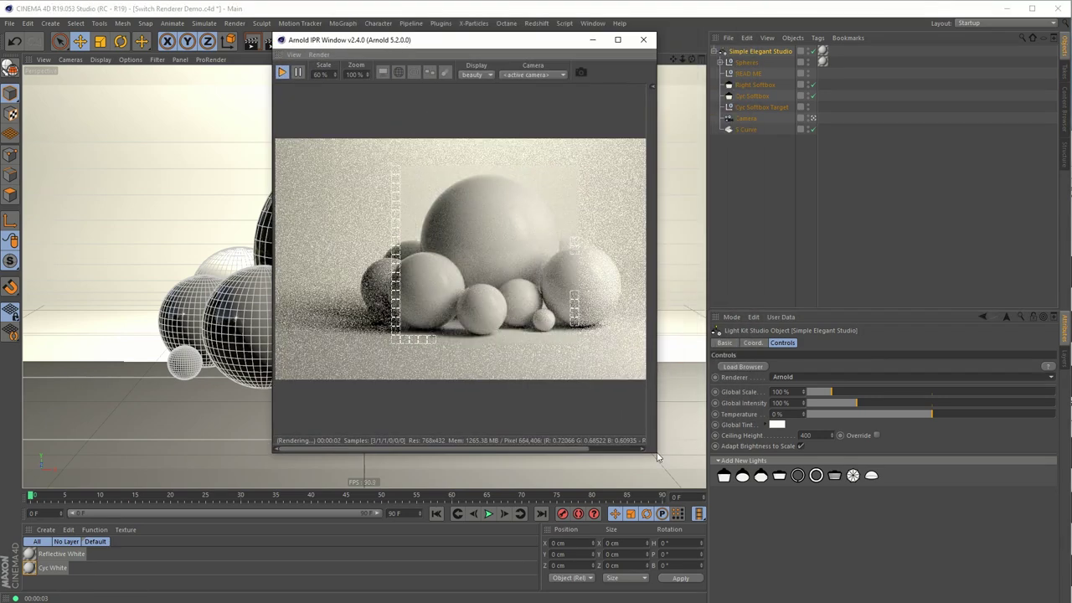
left_click_drag(656, 453, 840, 466)
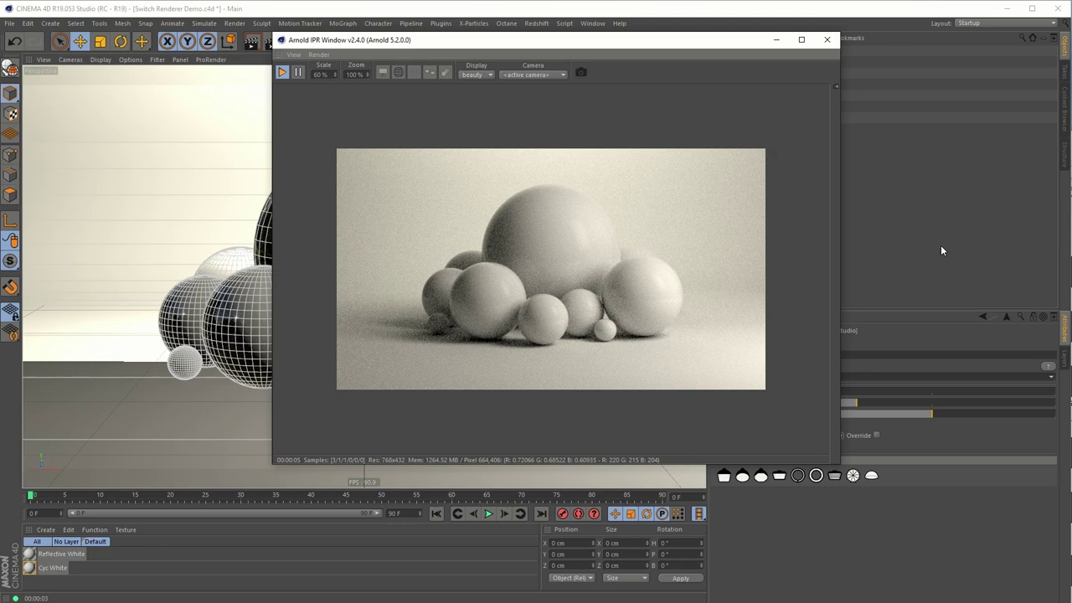
left_click(827, 39)
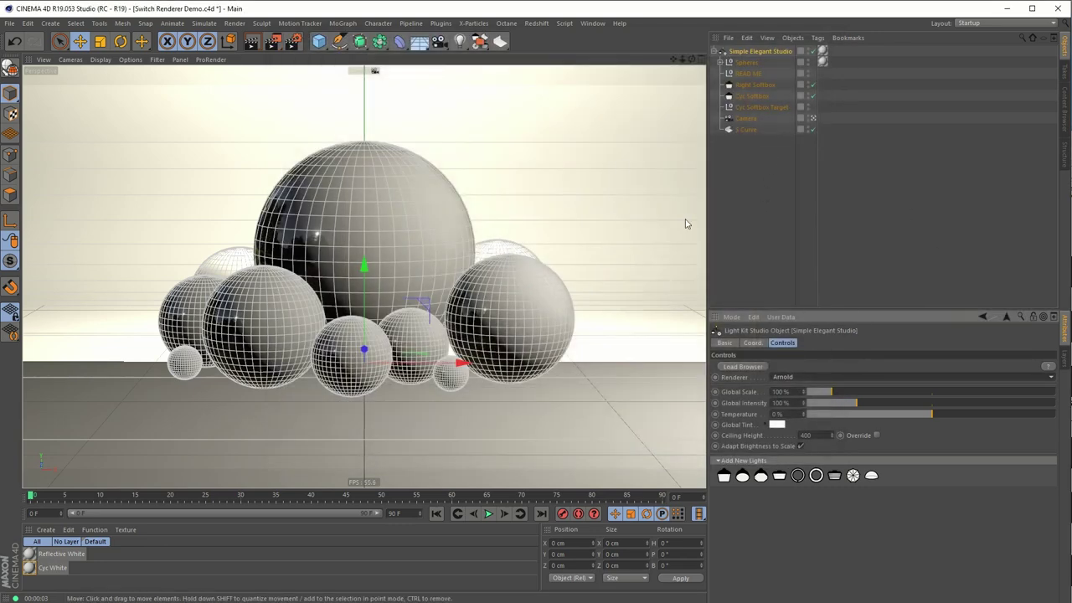
- Make Redshift the scene renderer and set the light kit's Renderer to Redshift
key("ctrl+b")
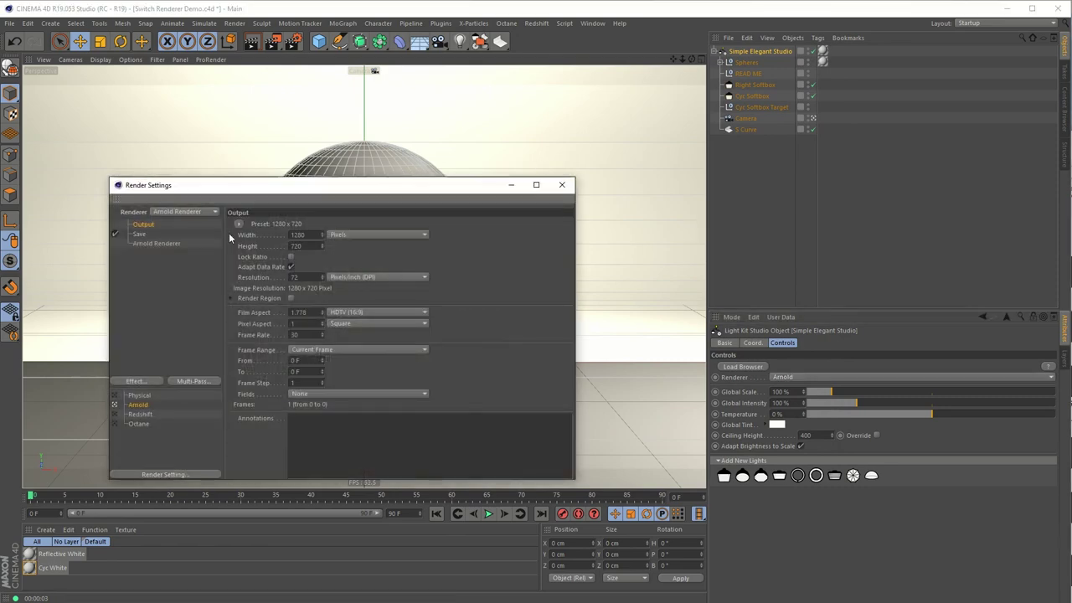
left_click(117, 414)
left_click(561, 185)
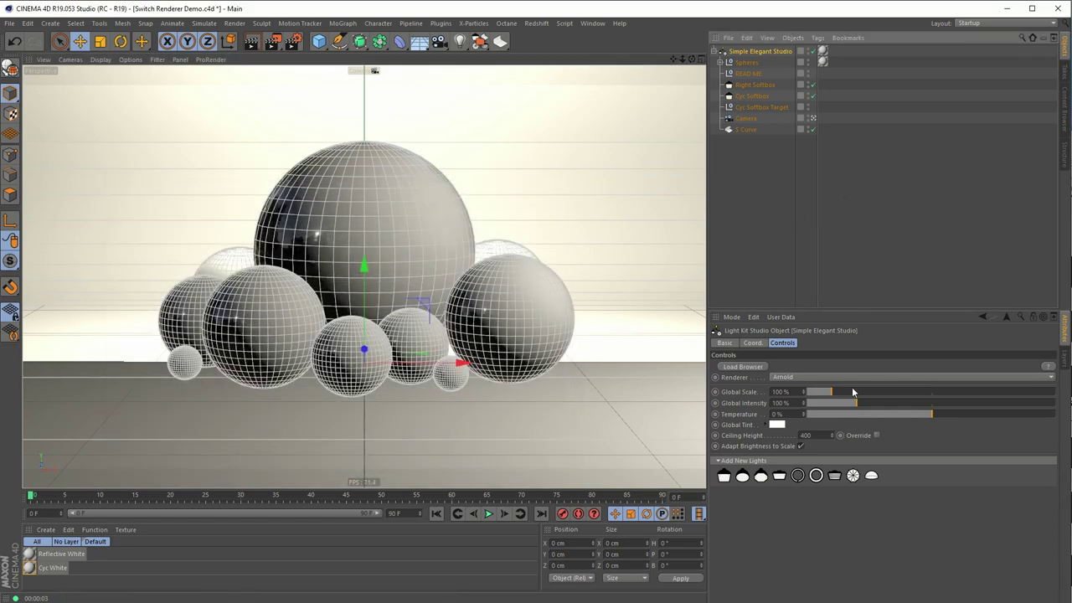
left_click(817, 374)
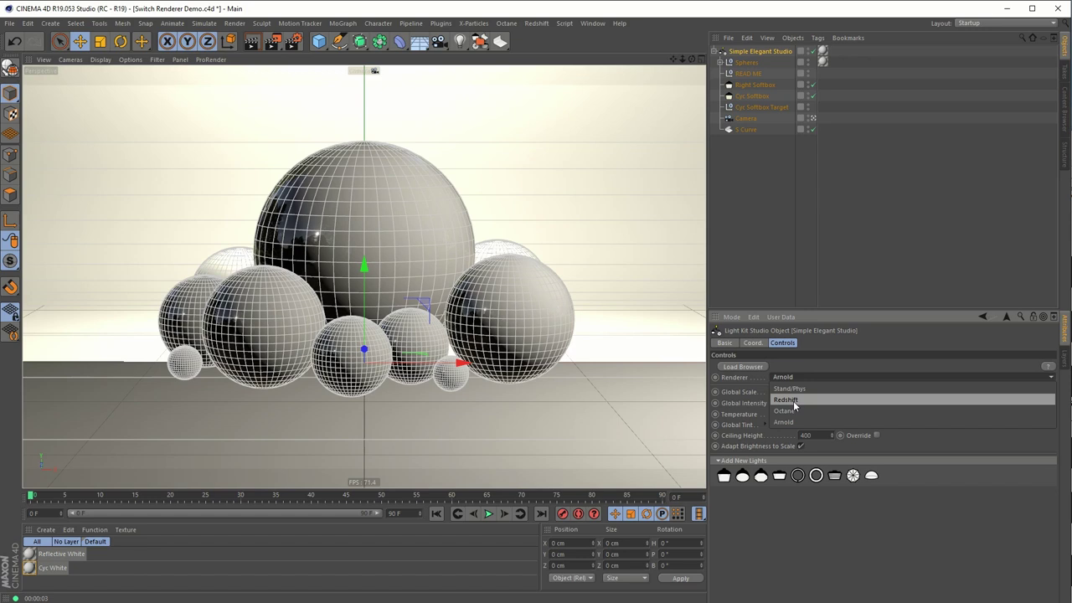
left_click(787, 400)
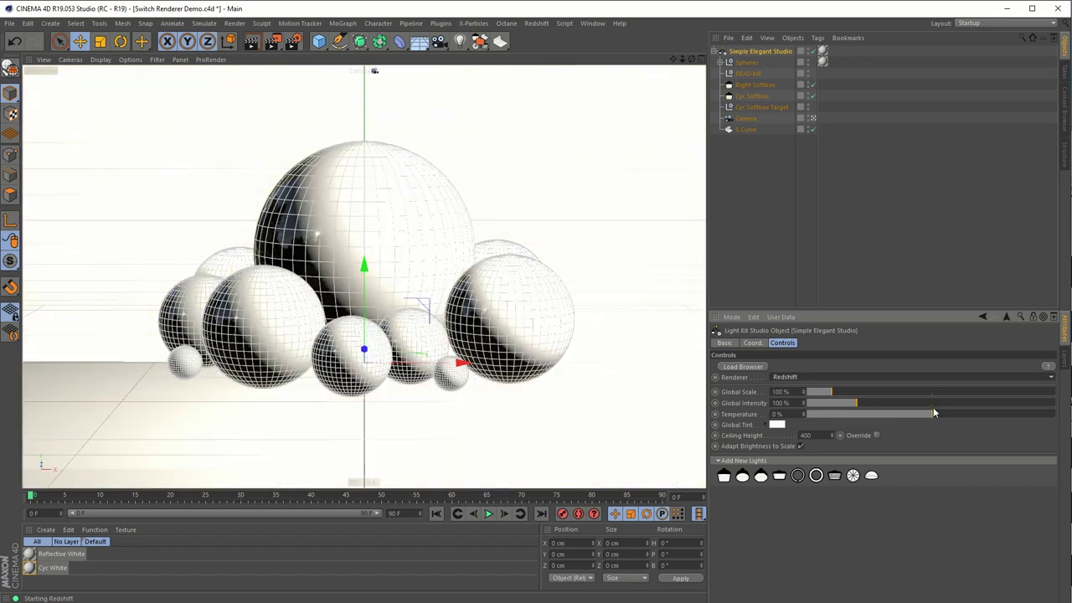
- Render the spheres in the Redshift RenderView
left_click(536, 24)
left_click(577, 104)
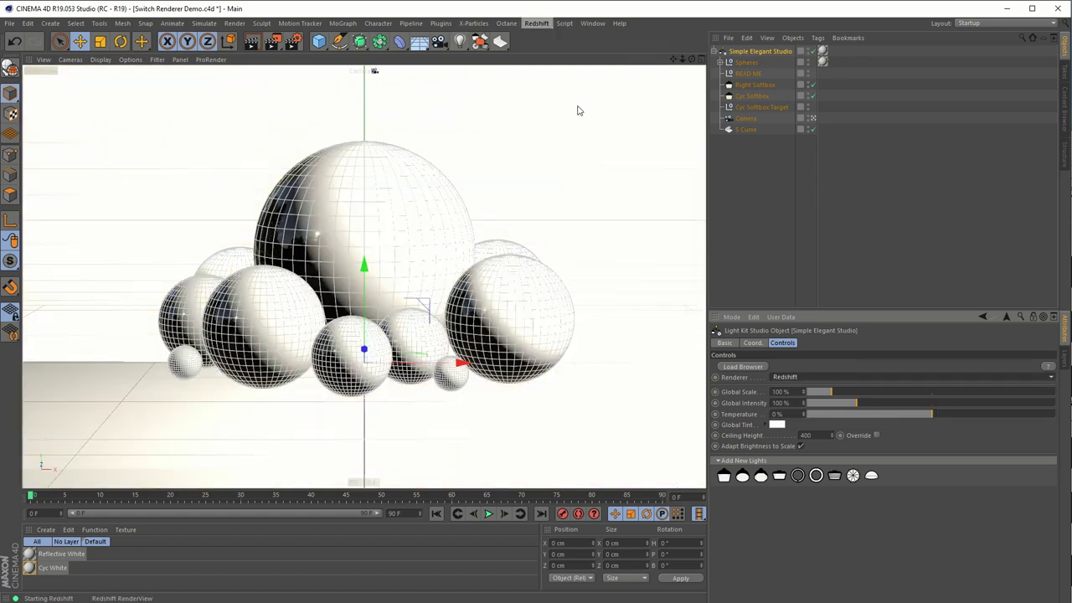
left_click_drag(678, 39, 556, 113)
left_click(438, 151)
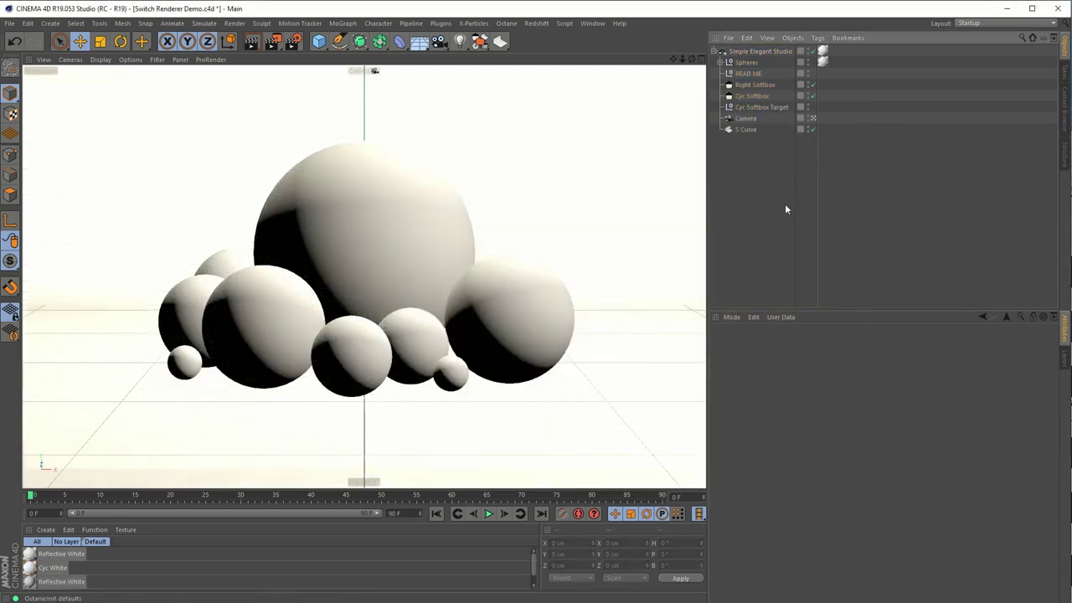
key("ctrl+b")
- Set Octane as the renderer and keep Octane as Simple Elegant Studio's light kit renderer
left_click(350, 403)
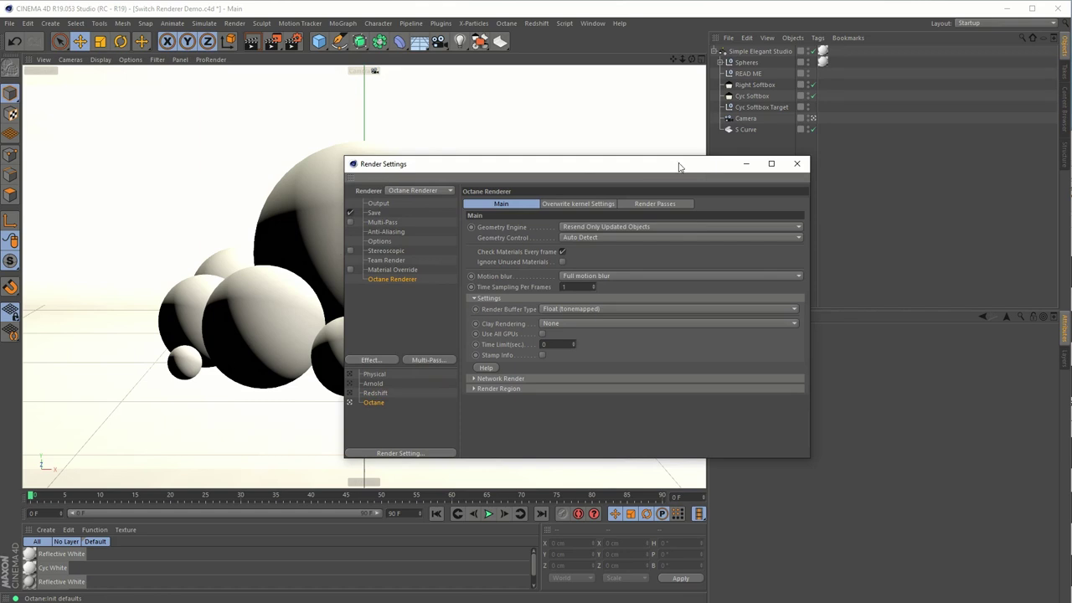
left_click(796, 164)
left_click(757, 51)
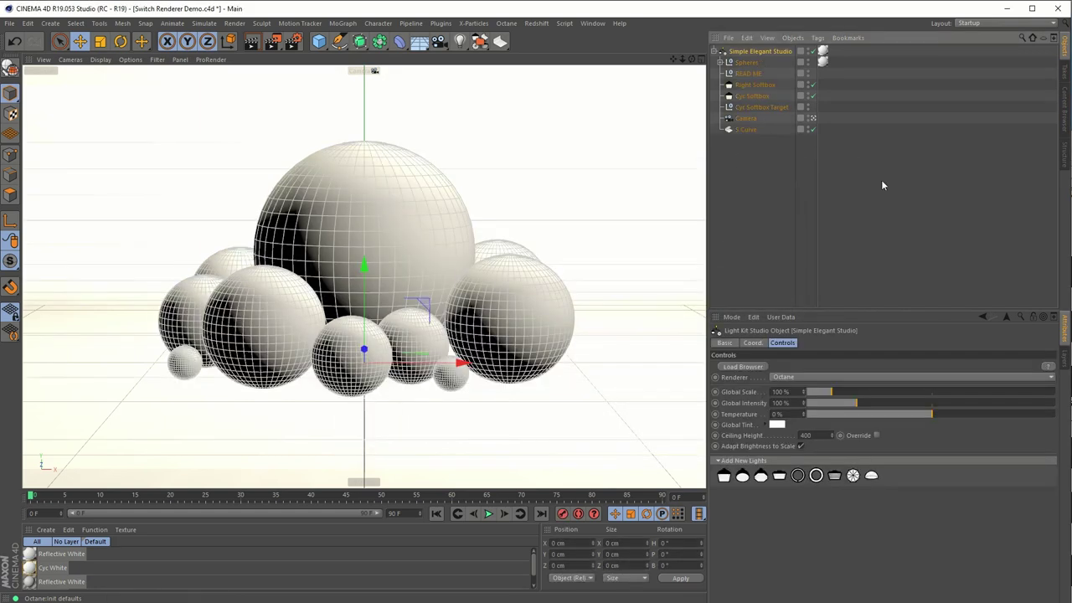
left_click(789, 378)
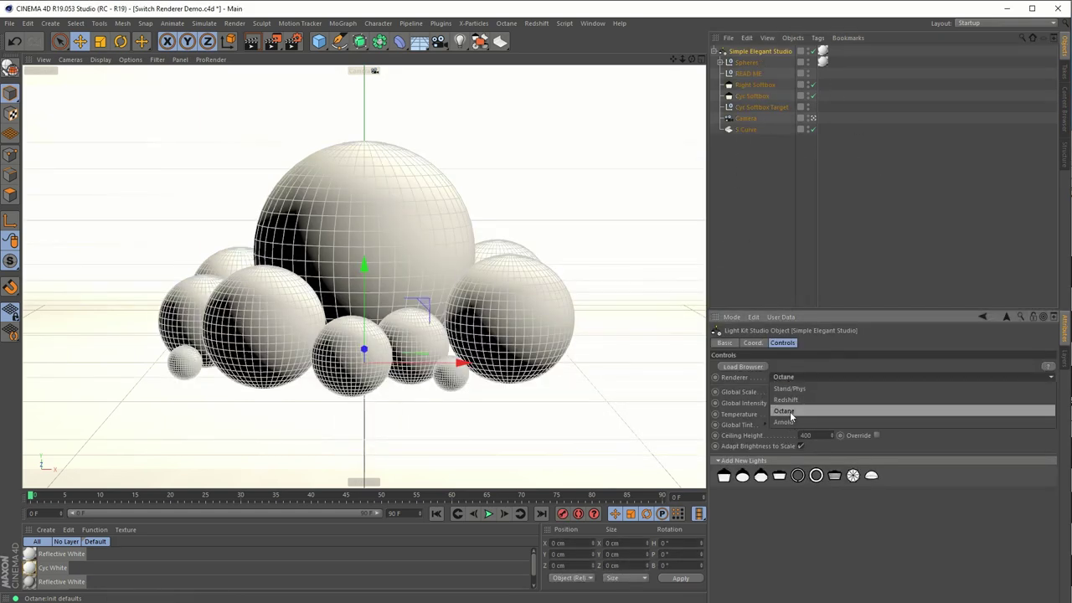
left_click(791, 412)
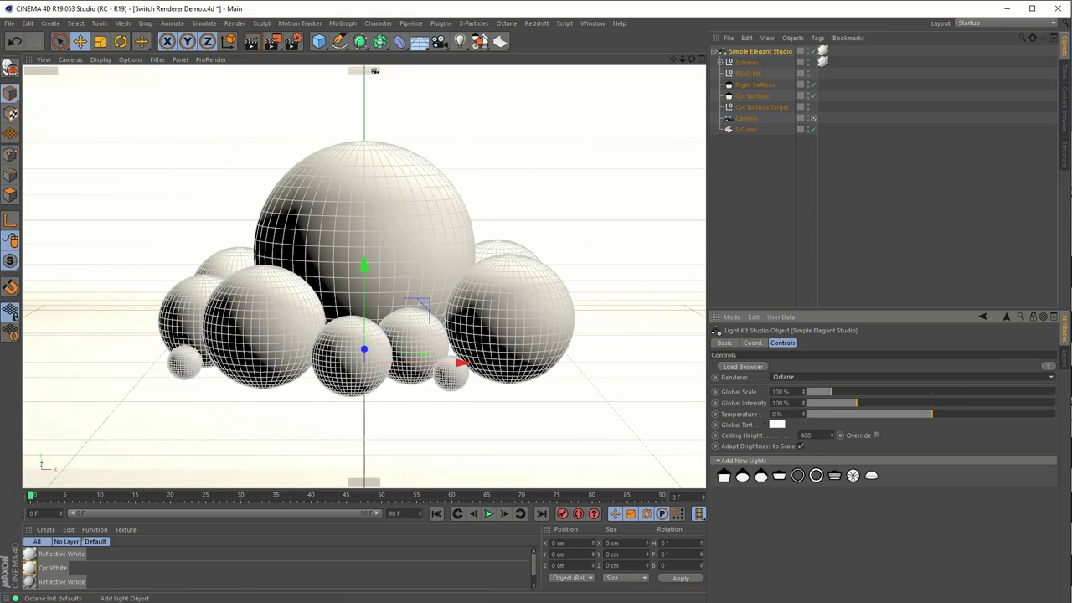
- Start an Octane Live Viewer render of the spheres and restart it after opening Octane Settings
left_click(505, 23)
left_click(523, 44)
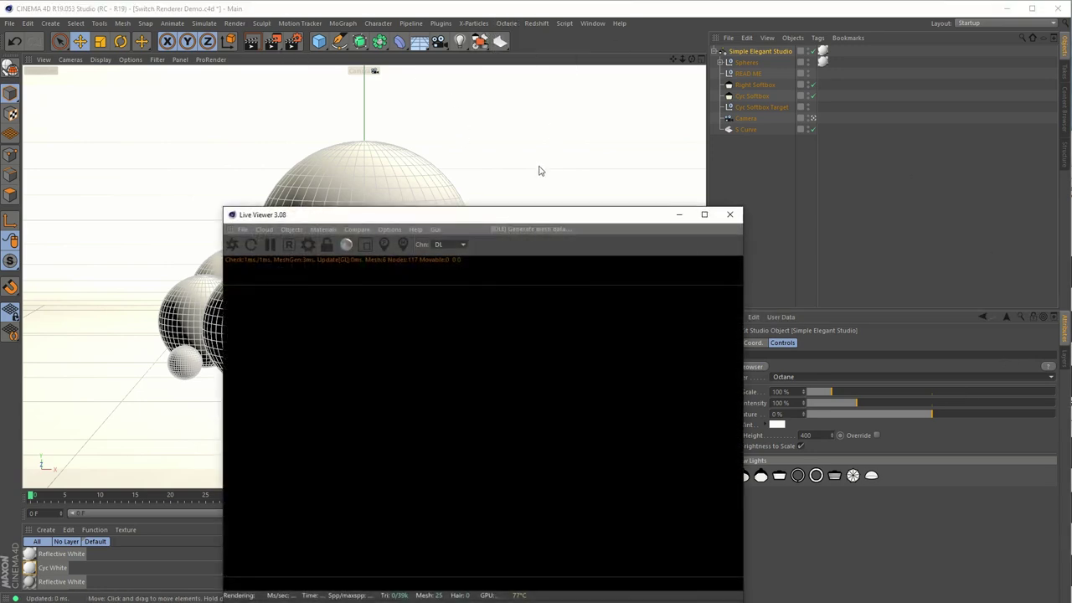
left_click_drag(494, 216, 601, 95)
left_click(340, 123)
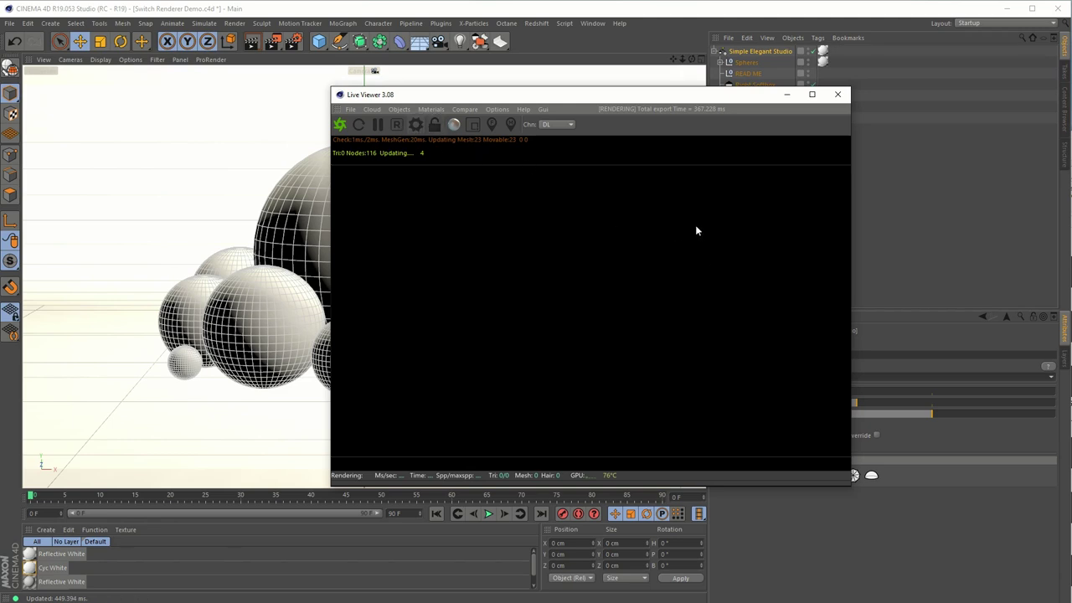
left_click(420, 125)
left_click_drag(122, 15, 232, 144)
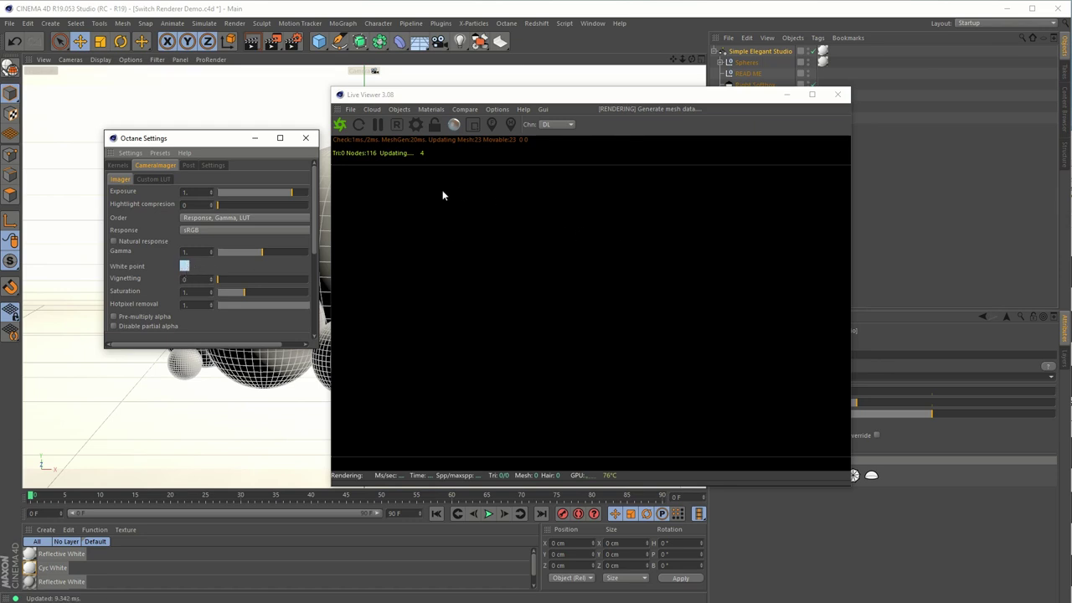
left_click(345, 127)
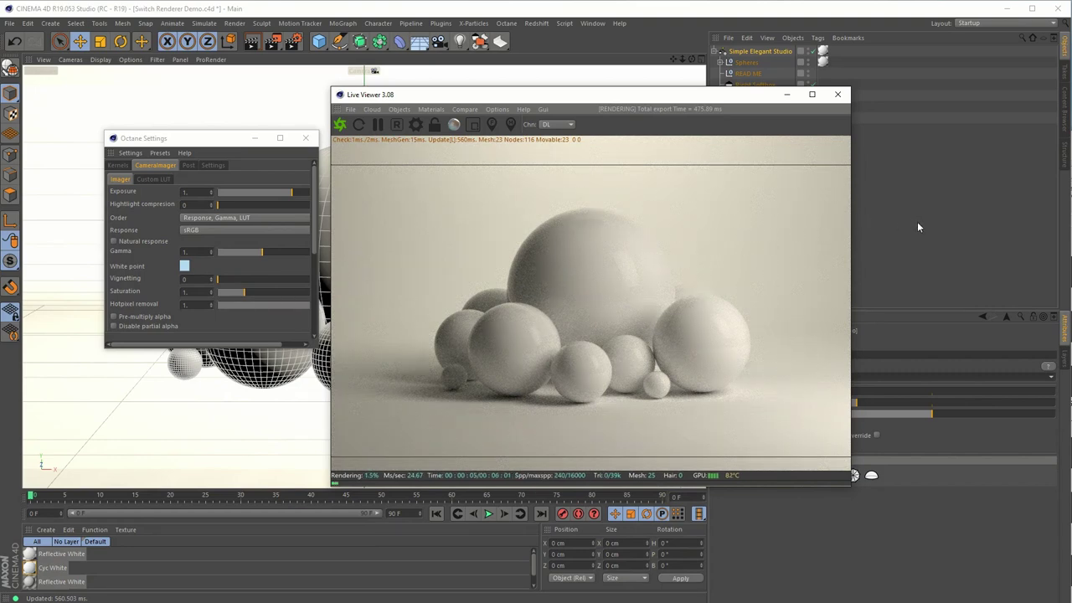
left_click_drag(578, 94, 542, 96)
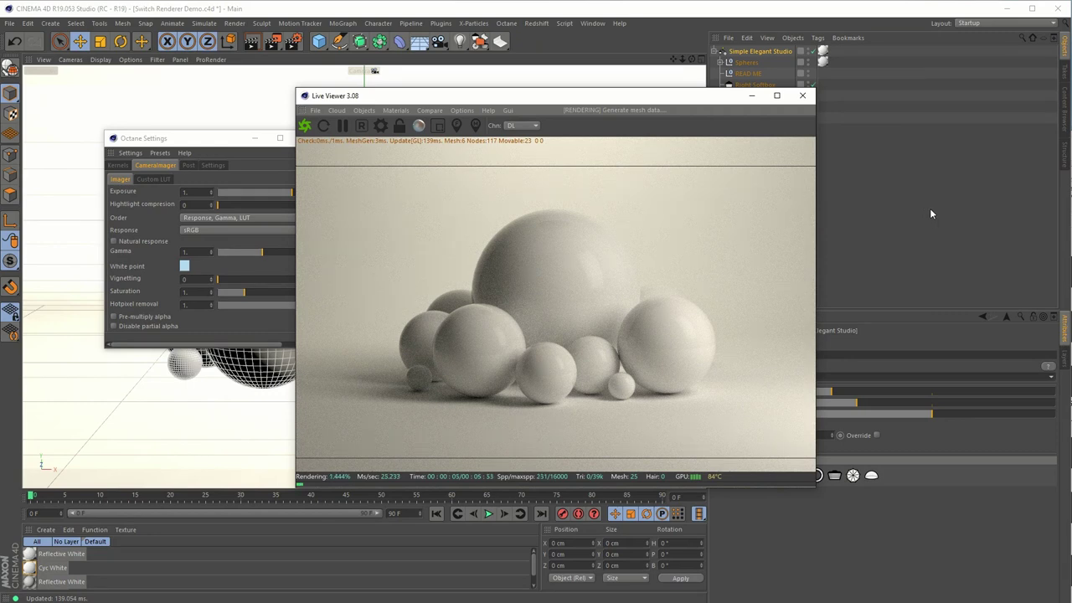
left_click_drag(536, 101, 564, 88)
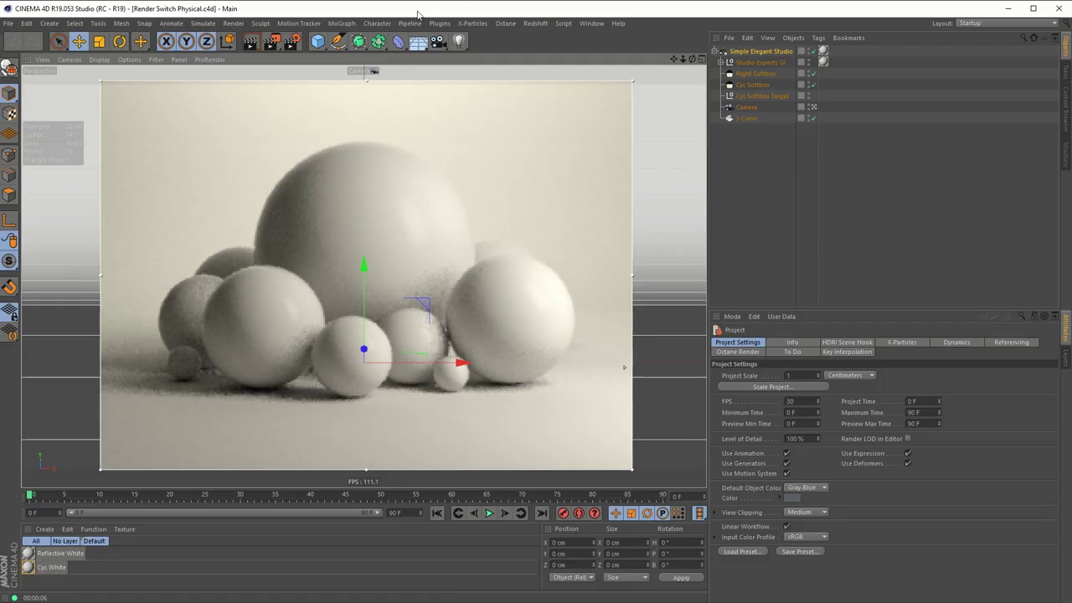
- Set Physical Global Illumination Diffuse Depth to 2 and render the viewport
left_click(290, 41)
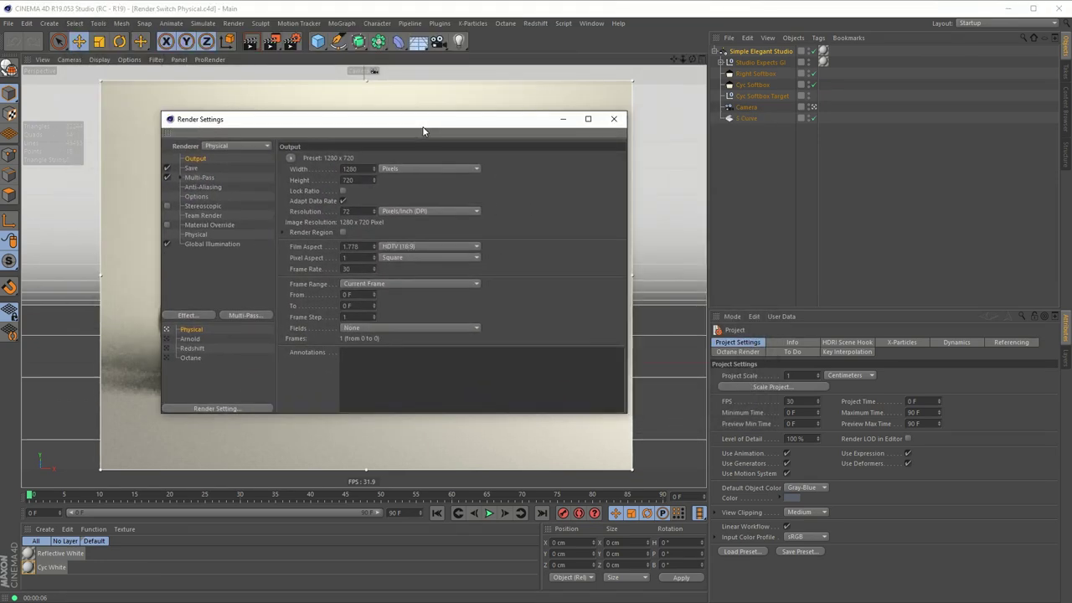
left_click_drag(427, 125, 635, 149)
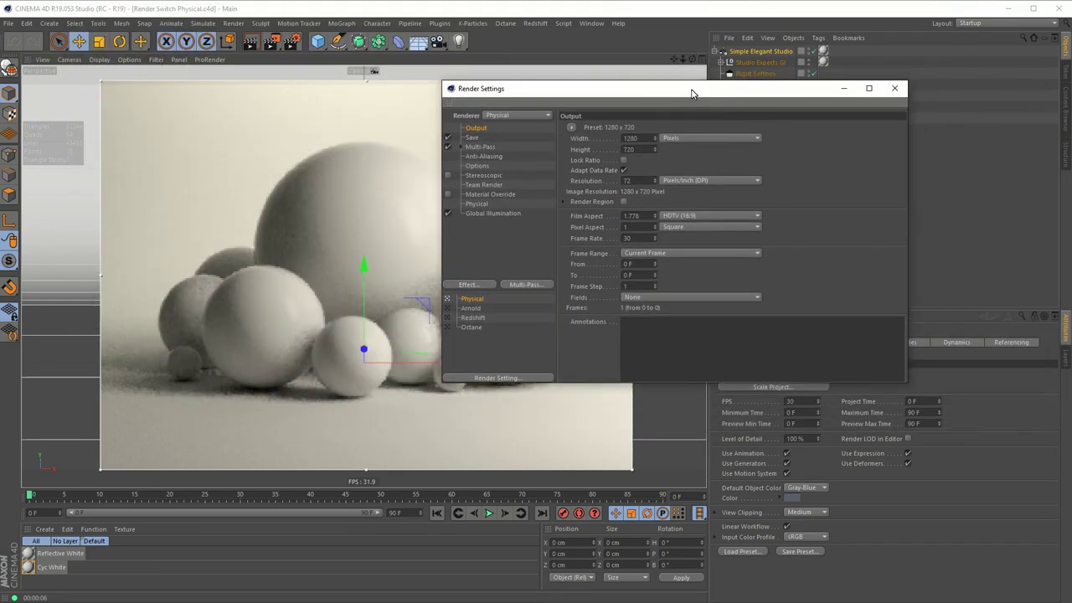
left_click_drag(691, 94, 664, 87)
left_click(450, 199)
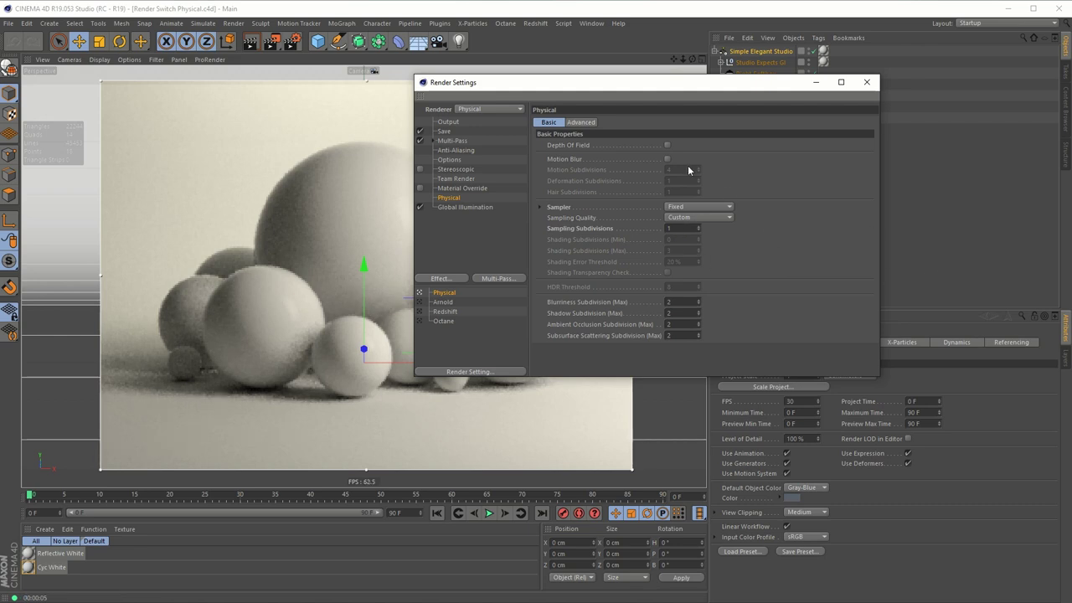
left_click(479, 206)
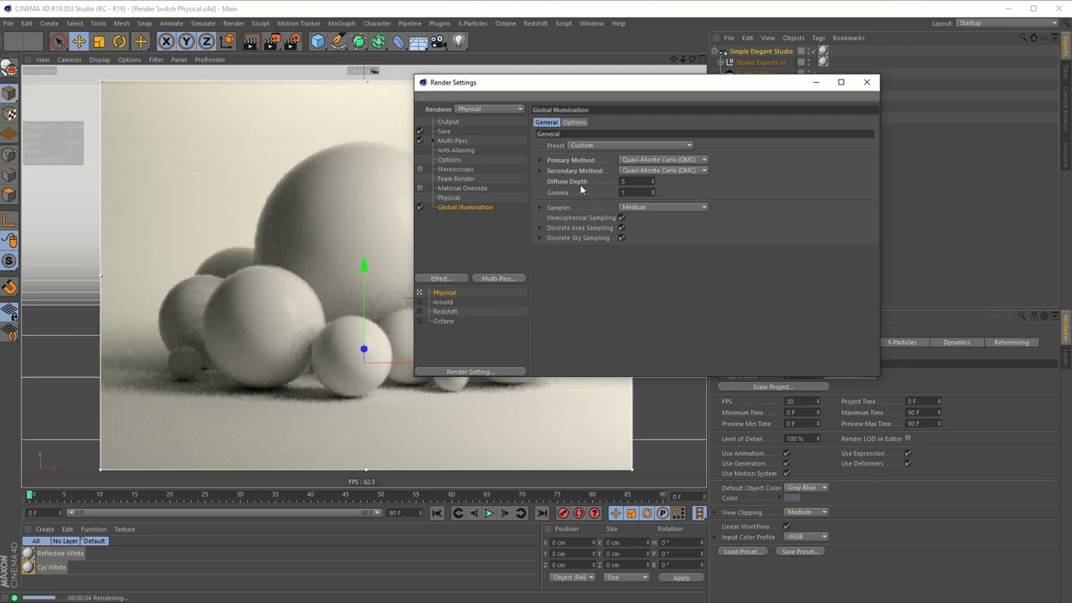
left_click(628, 181)
left_click_drag(628, 88, 733, 122)
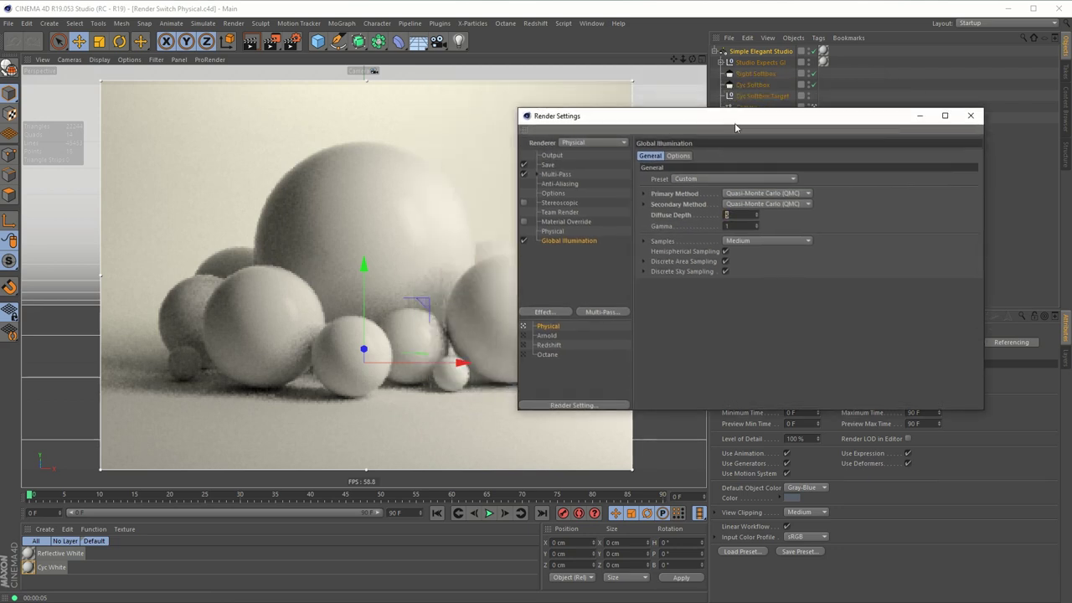
type("2")
key("Return")
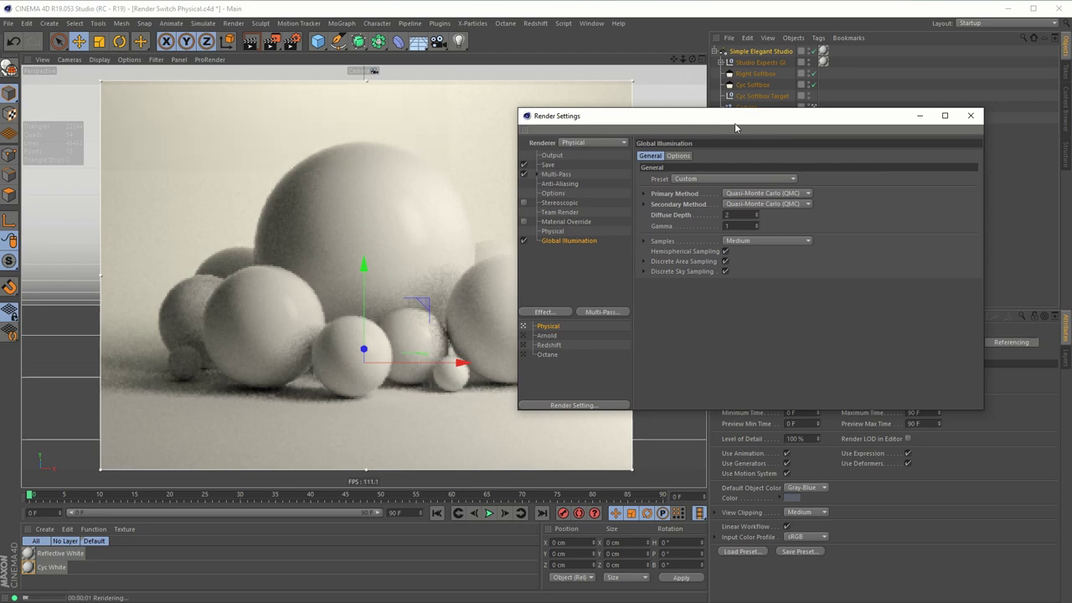
left_click_drag(734, 124, 837, 114)
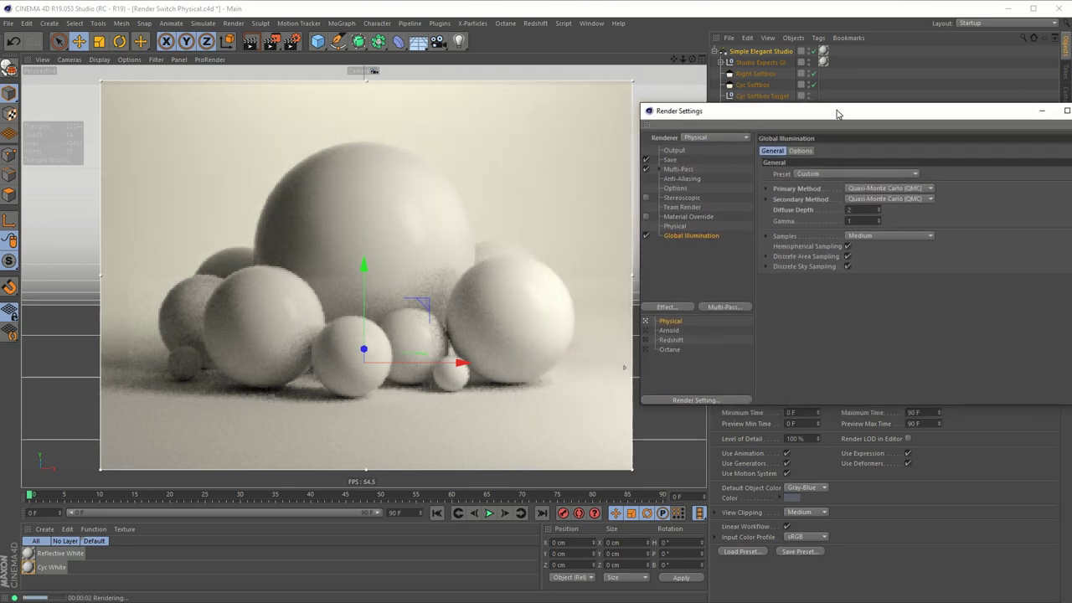
left_click(626, 372)
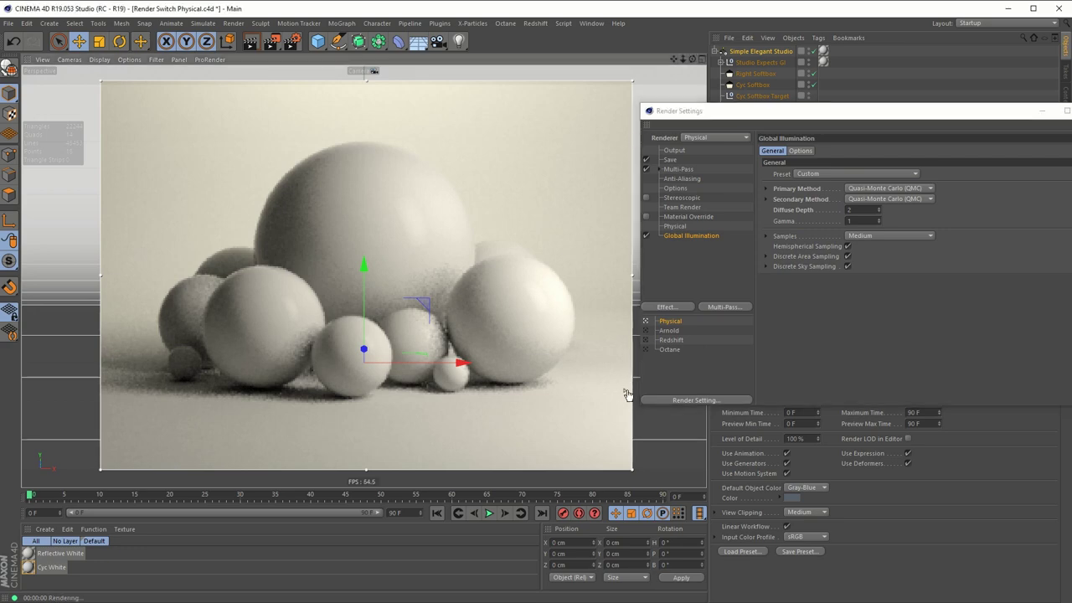
key("ctrl+r")
- Try Secondary Method None, then restore QMC with Diffuse Depth 5 and show Physical settings
left_click(888, 199)
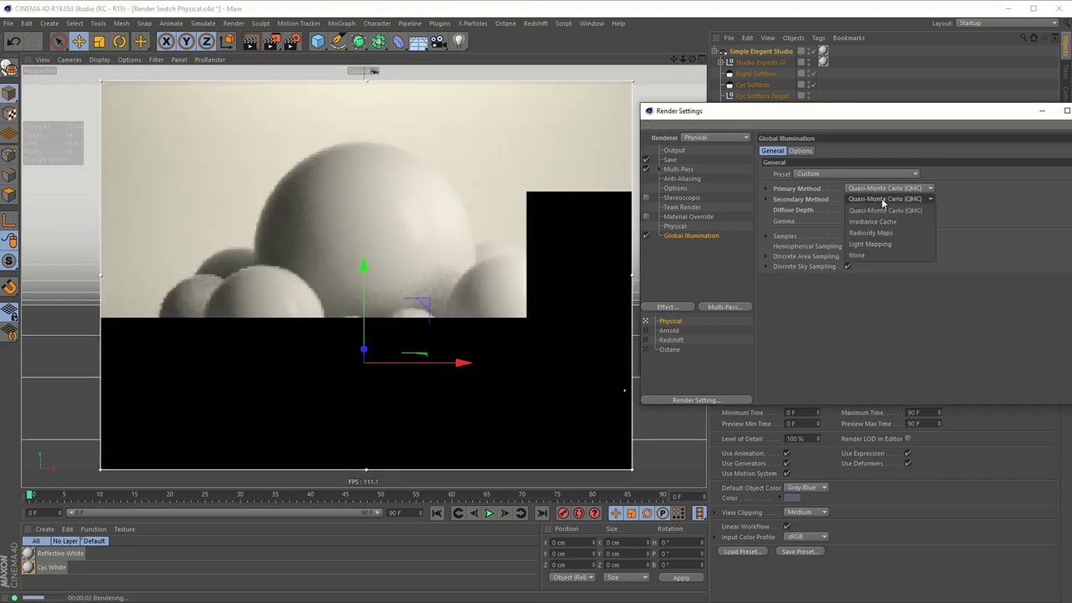
left_click(888, 254)
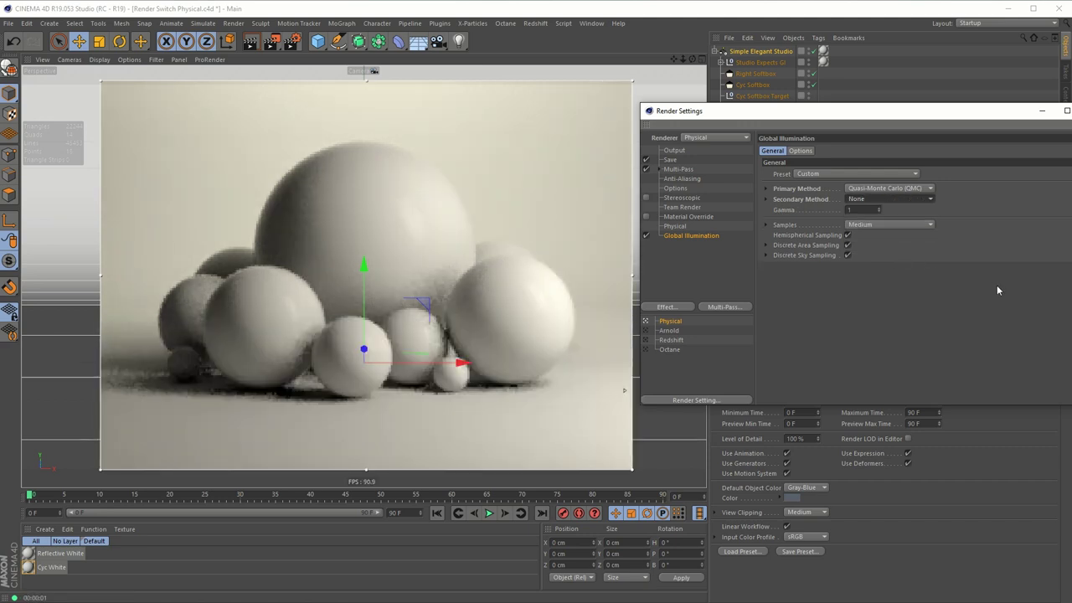
left_click(885, 198)
left_click(886, 208)
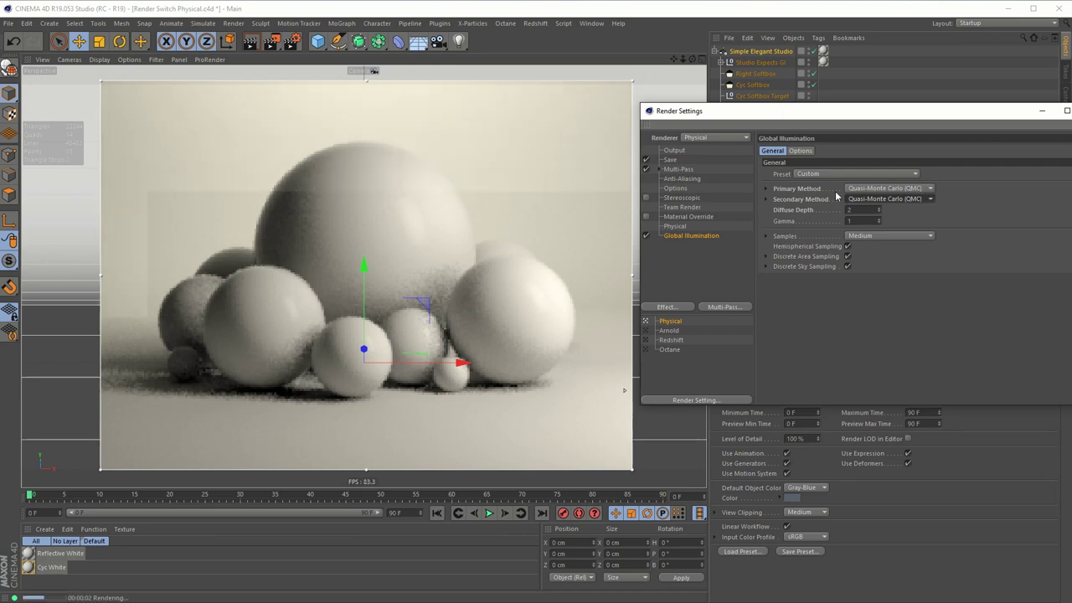
left_click(863, 210)
type("5")
key("Return")
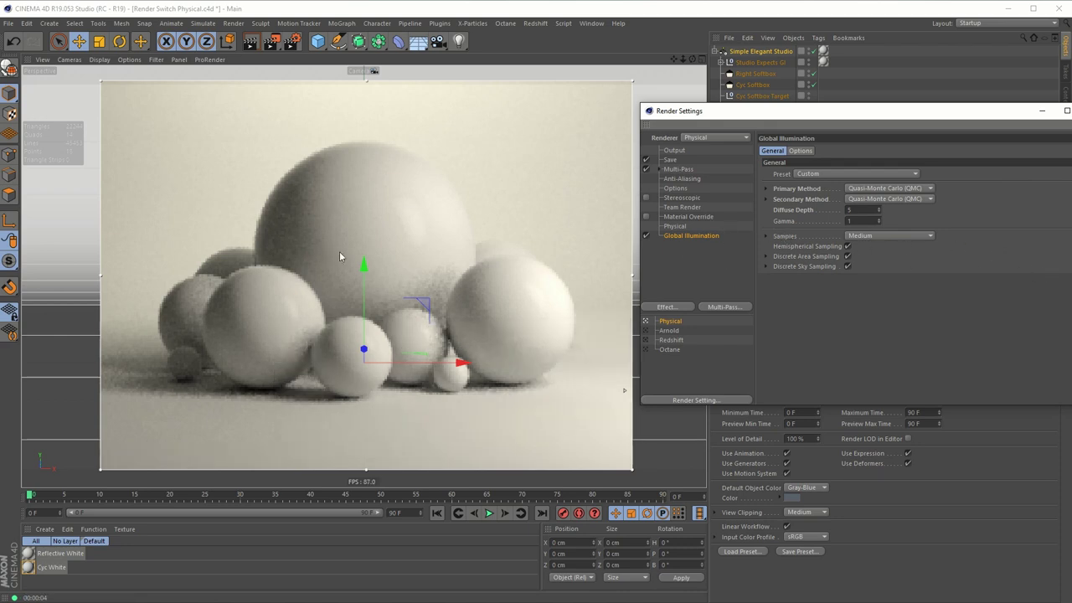
left_click(676, 227)
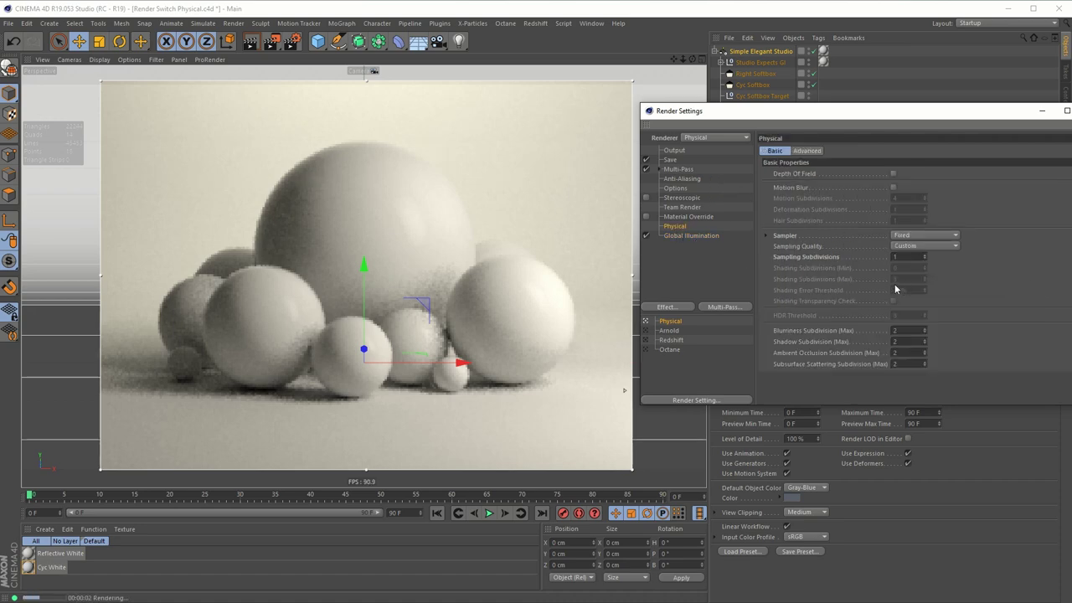
- Move the Render Settings window to uncover more of the object list
left_click_drag(765, 113, 688, 175)
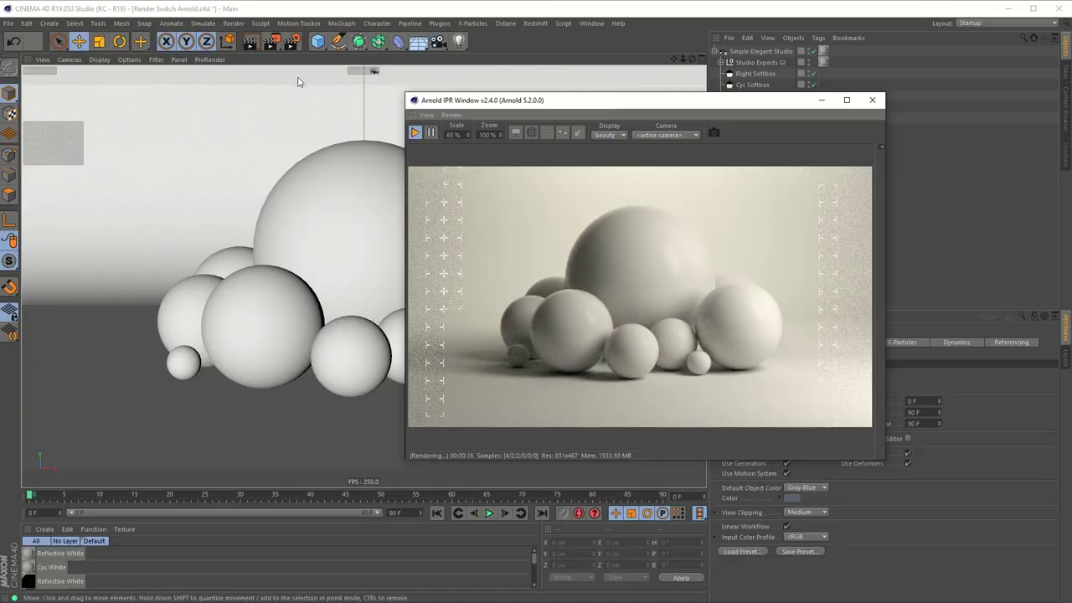
- Place an enlarged Render Settings beside the Arnold IPR, expand Ray depth, and enter Diffuse 1
key("ctrl+b")
left_click_drag(648, 172, 182, 108)
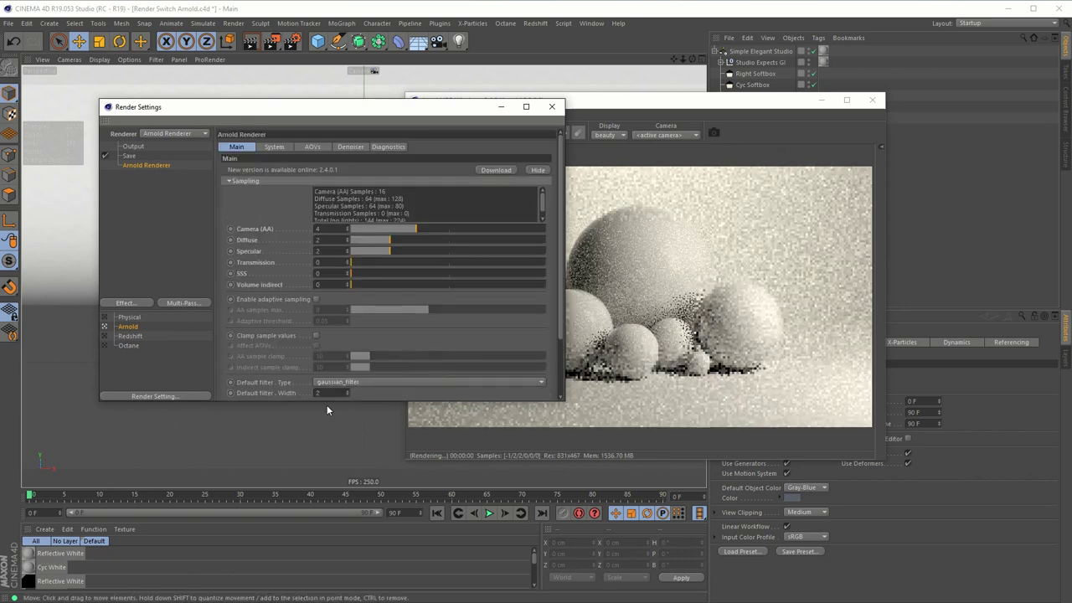
left_click_drag(327, 401, 302, 568)
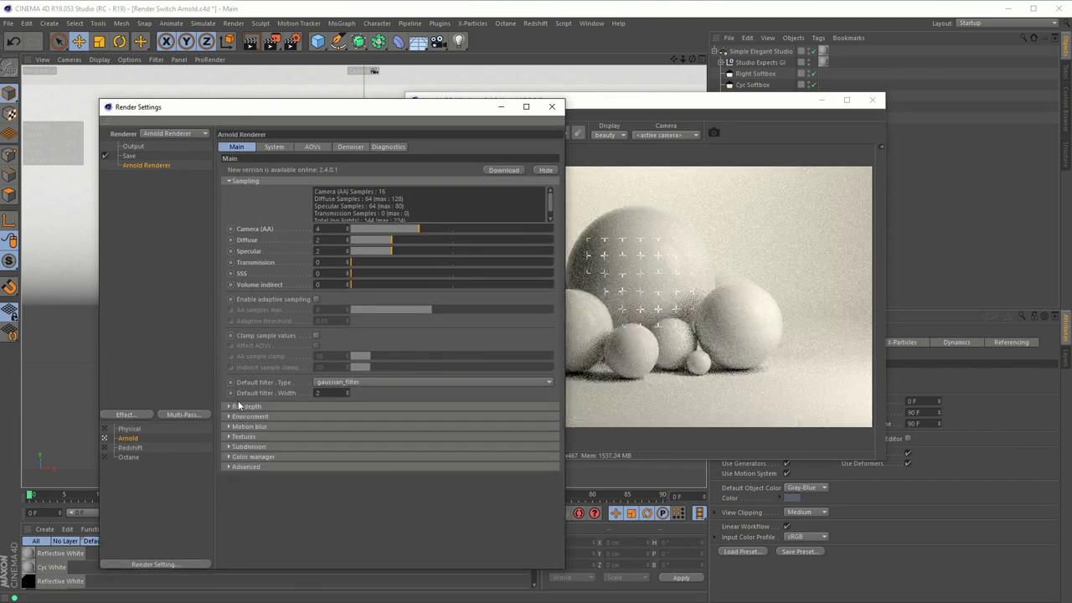
left_click(238, 406)
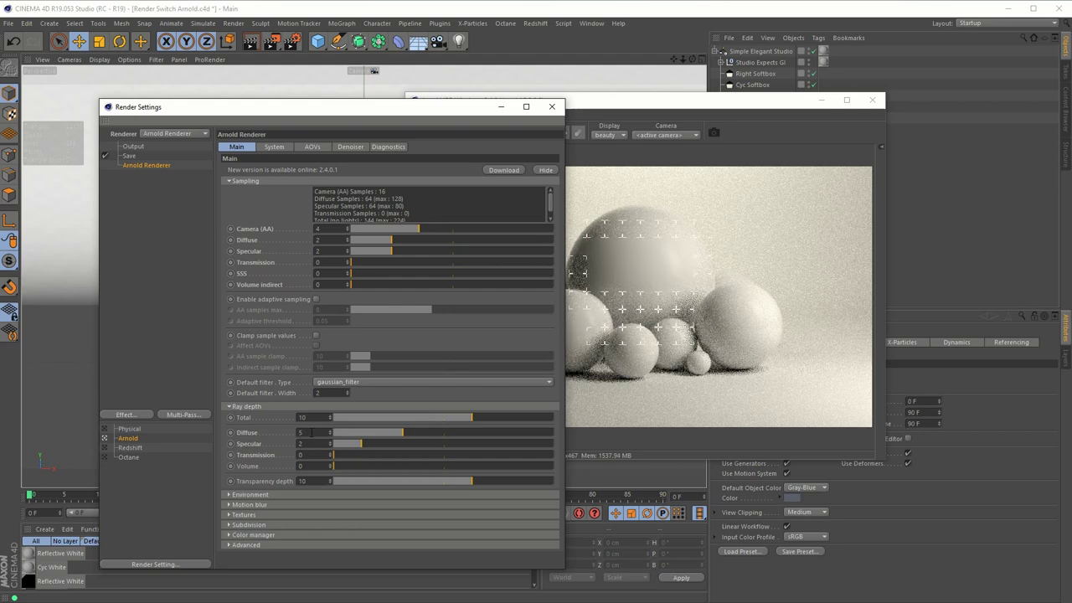
left_click_drag(599, 101, 753, 104)
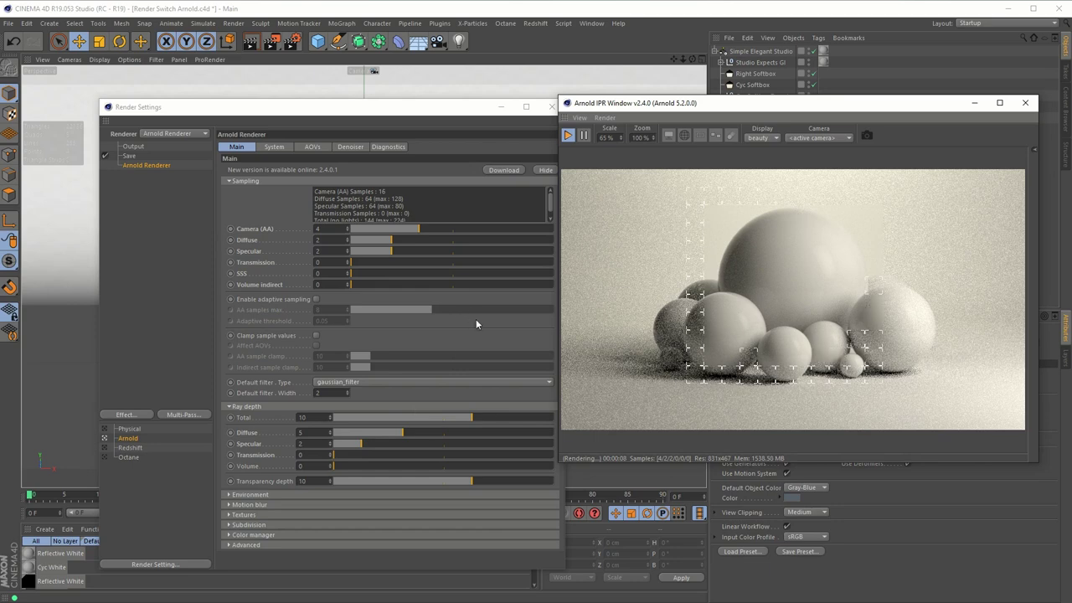
double_click(300, 432)
type("1")
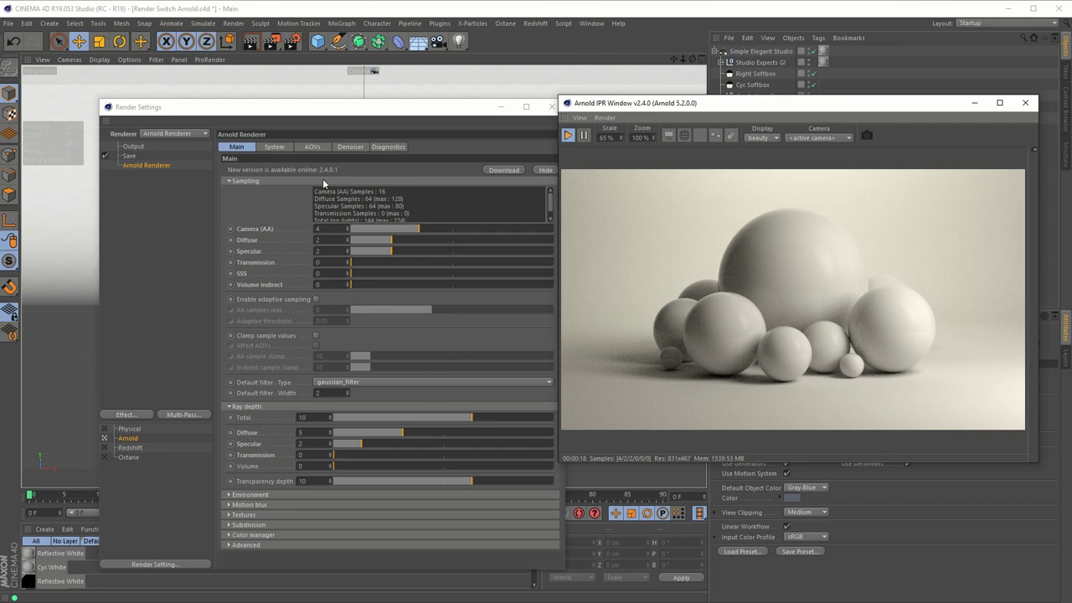
- Set Arnold's Diffuse ray depth to 0 to compare, then undo back to 5
left_click_drag(374, 114, 358, 105)
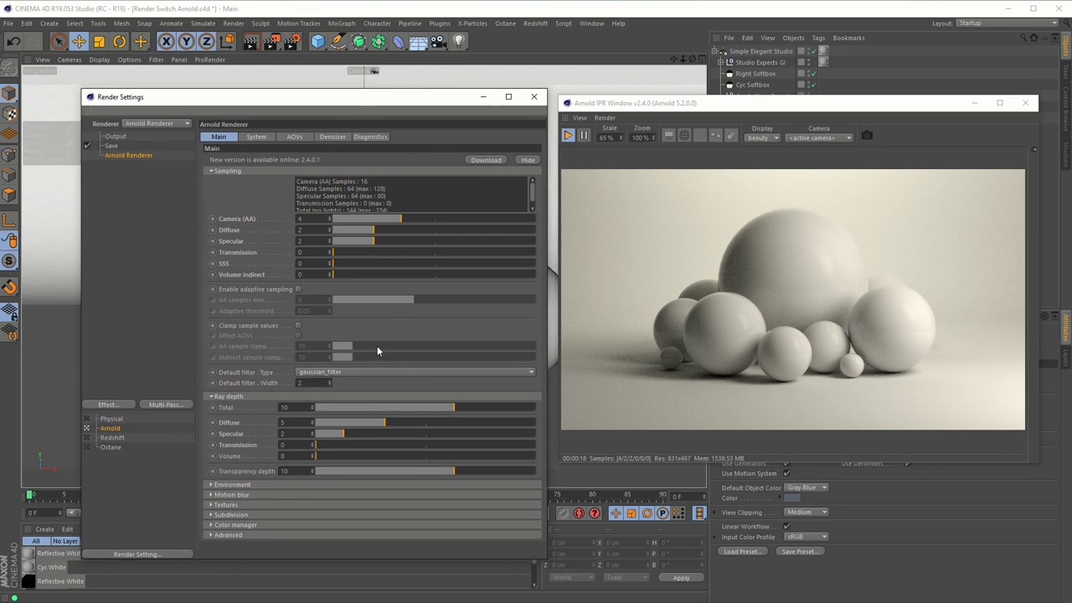
double_click(292, 425)
type("0")
key("Return")
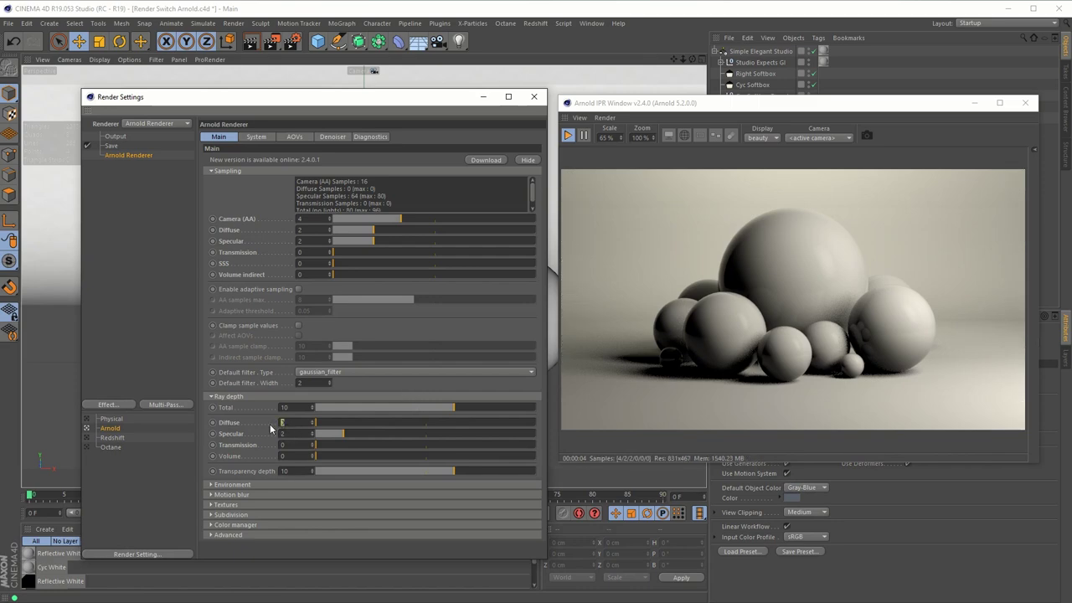
key("ctrl+z")
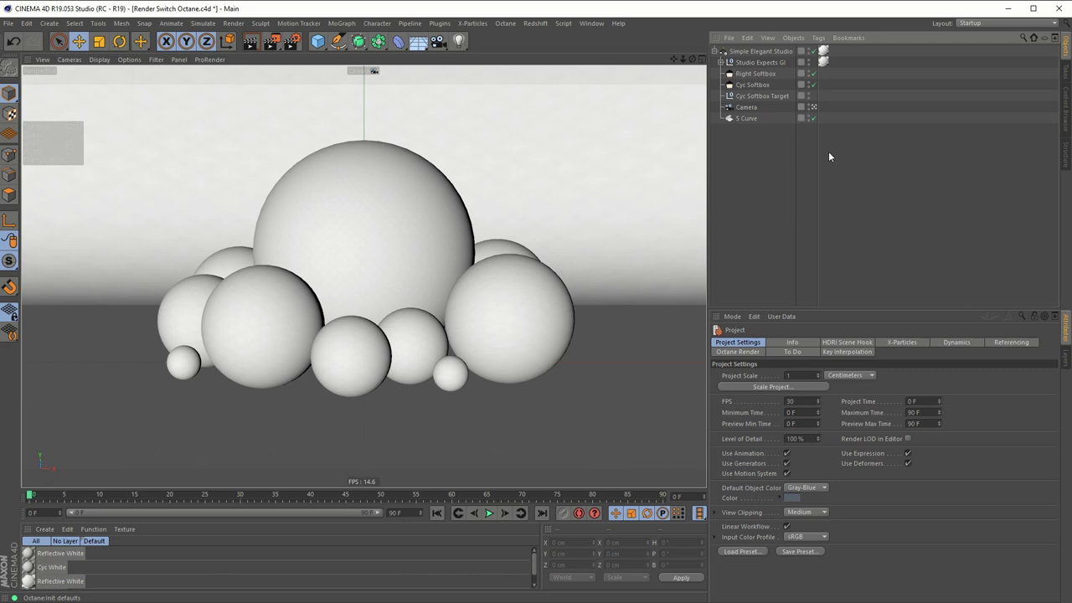
- Start an Octane Live Viewer render of the sphere scene and open Octane Settings beside it
left_click(508, 24)
left_click(529, 64)
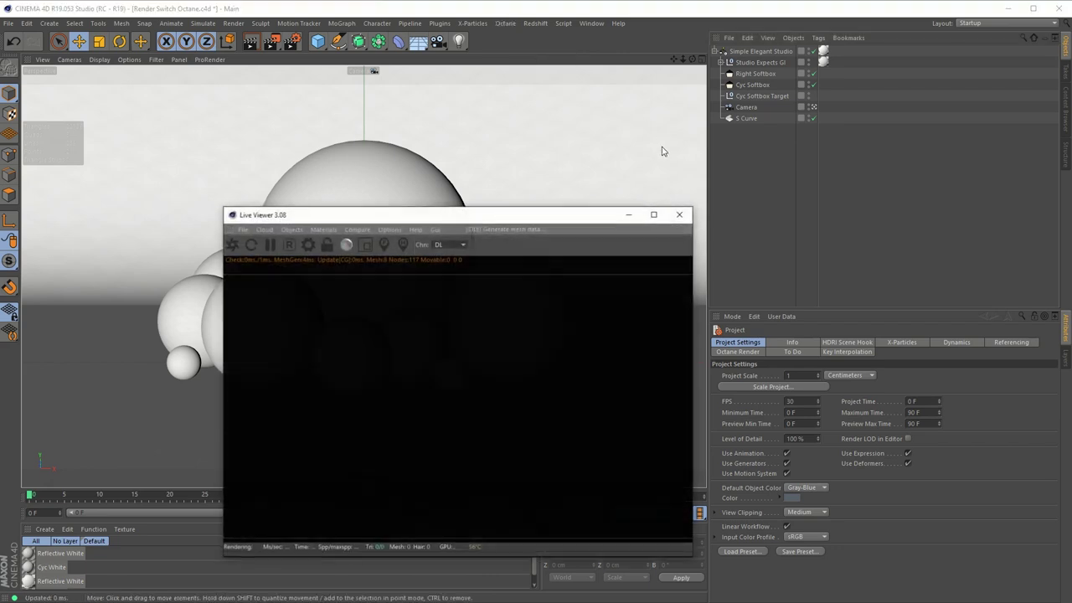
left_click_drag(503, 214, 714, 135)
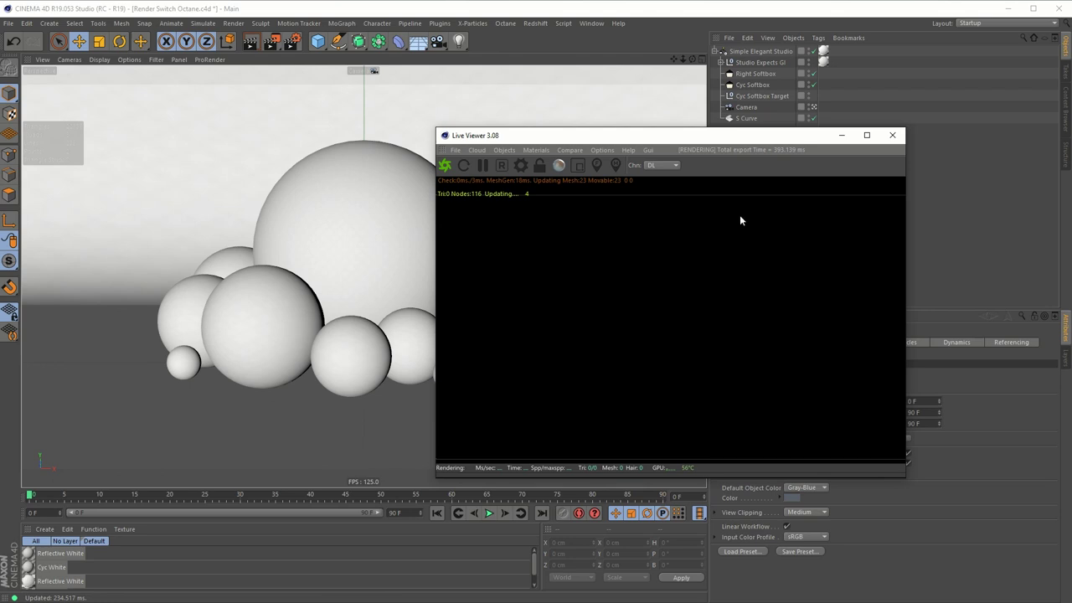
left_click(521, 165)
left_click_drag(77, 15, 282, 143)
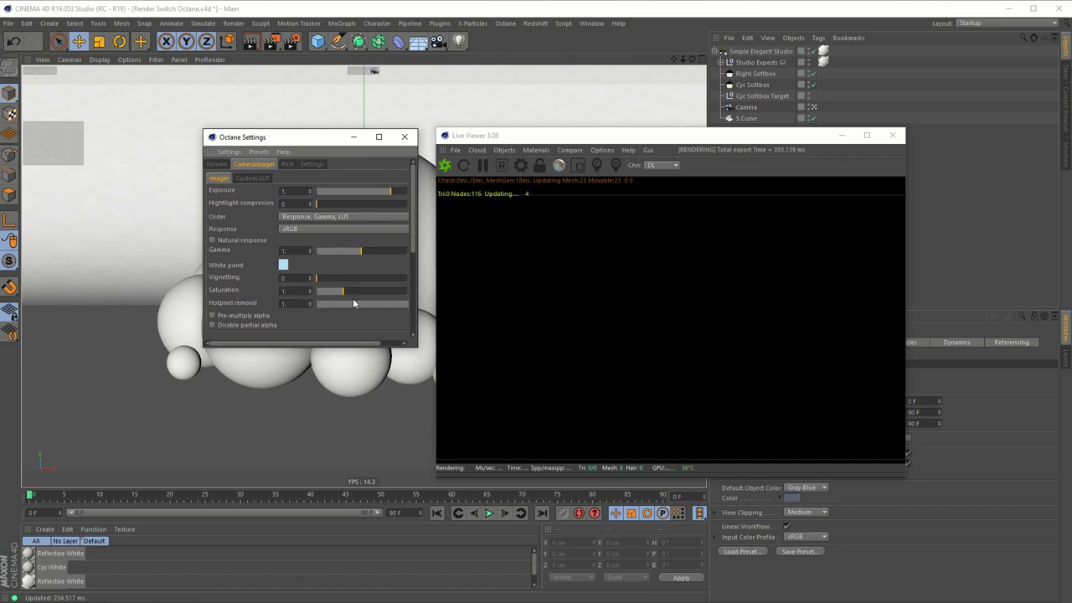
- Restart the Octane live render, enlarge Octane Settings, and open the Camera Imager white point colour
left_click(216, 164)
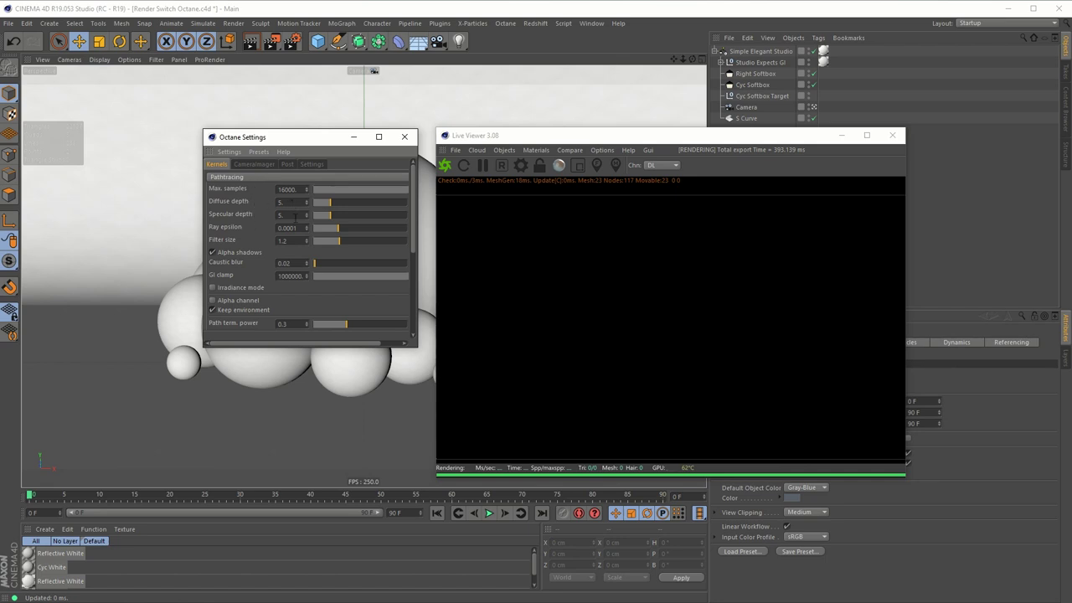
left_click(448, 169)
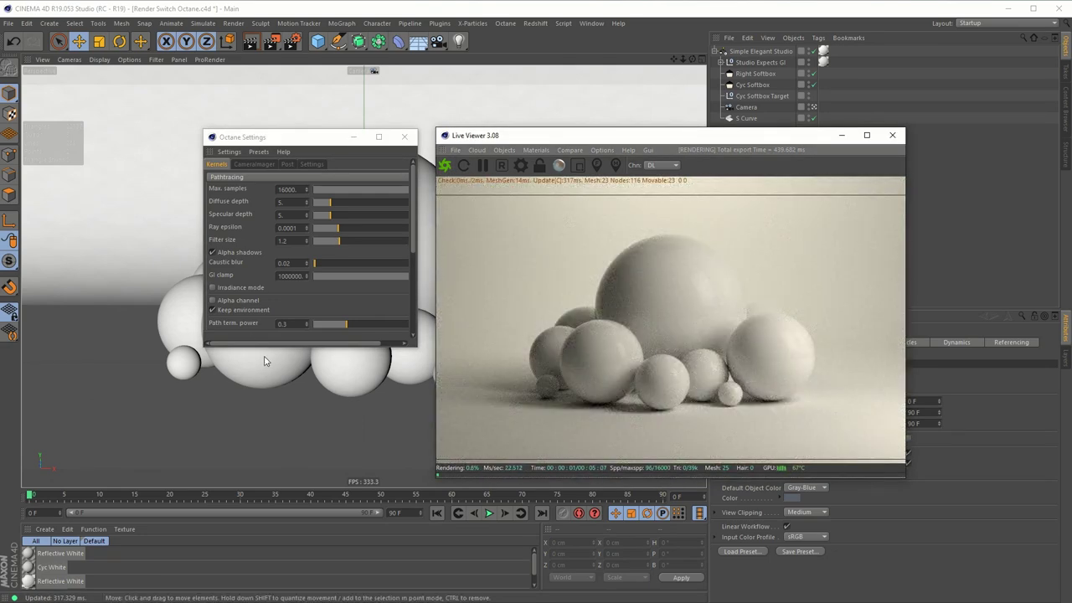
left_click_drag(263, 345, 264, 494)
left_click(254, 165)
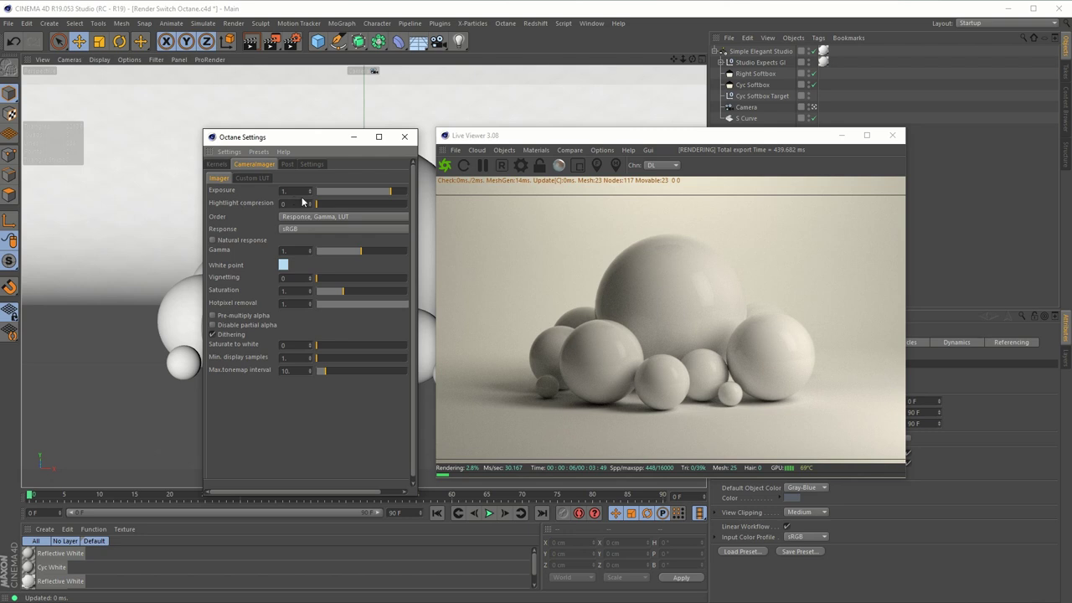
left_click(283, 265)
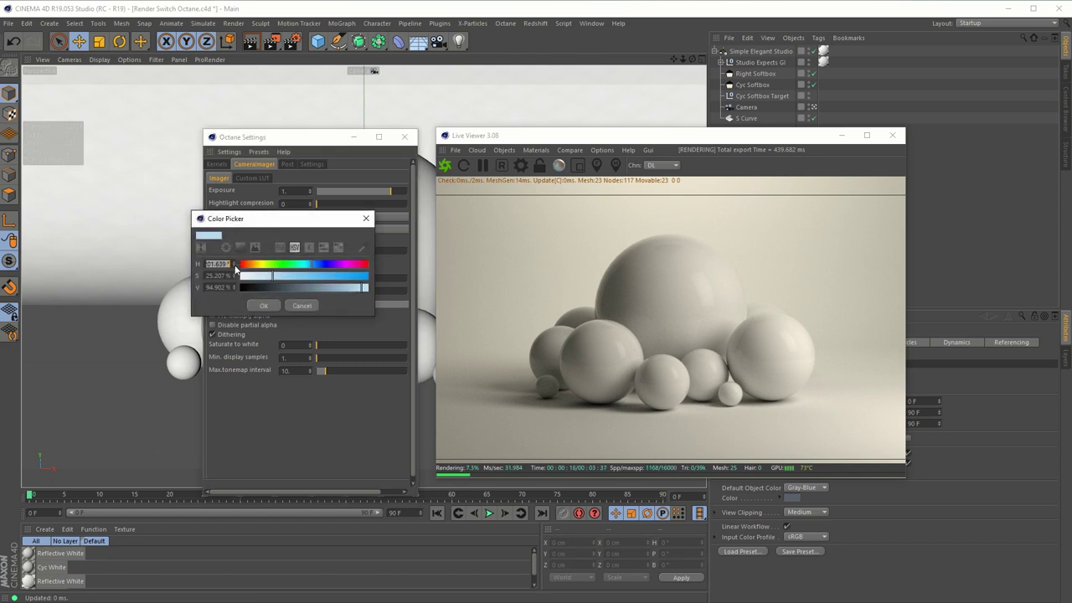
left_click(299, 306)
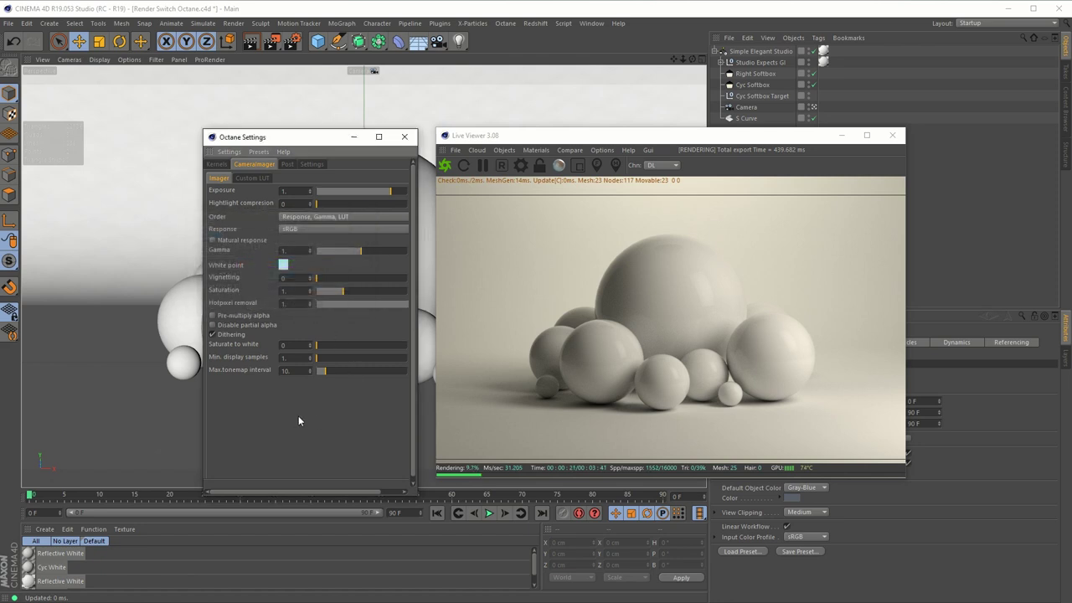
left_click(284, 264)
left_click_drag(310, 224, 533, 245)
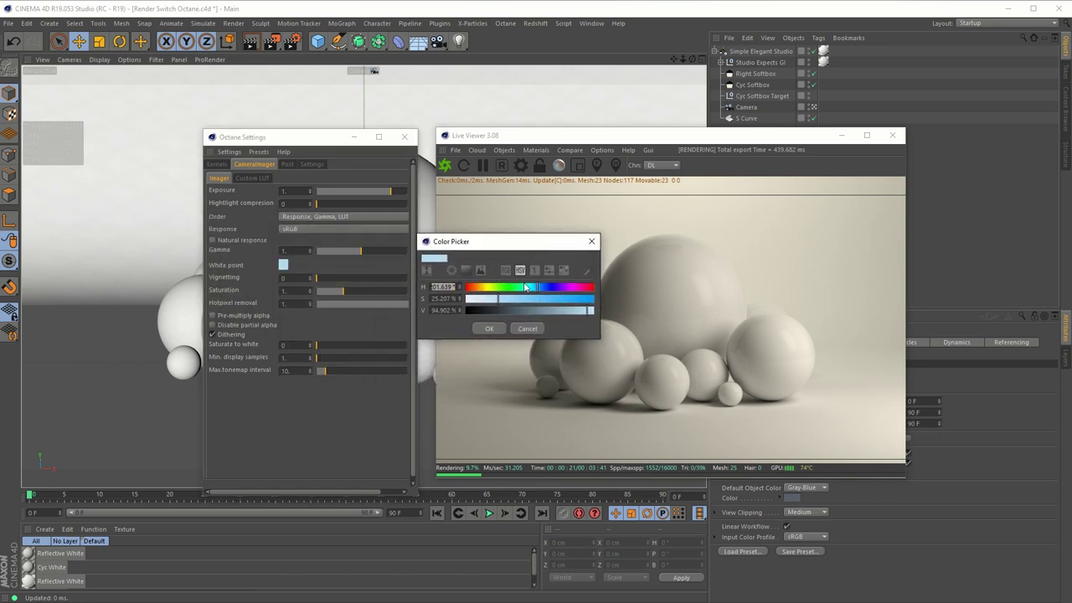
left_click(505, 270)
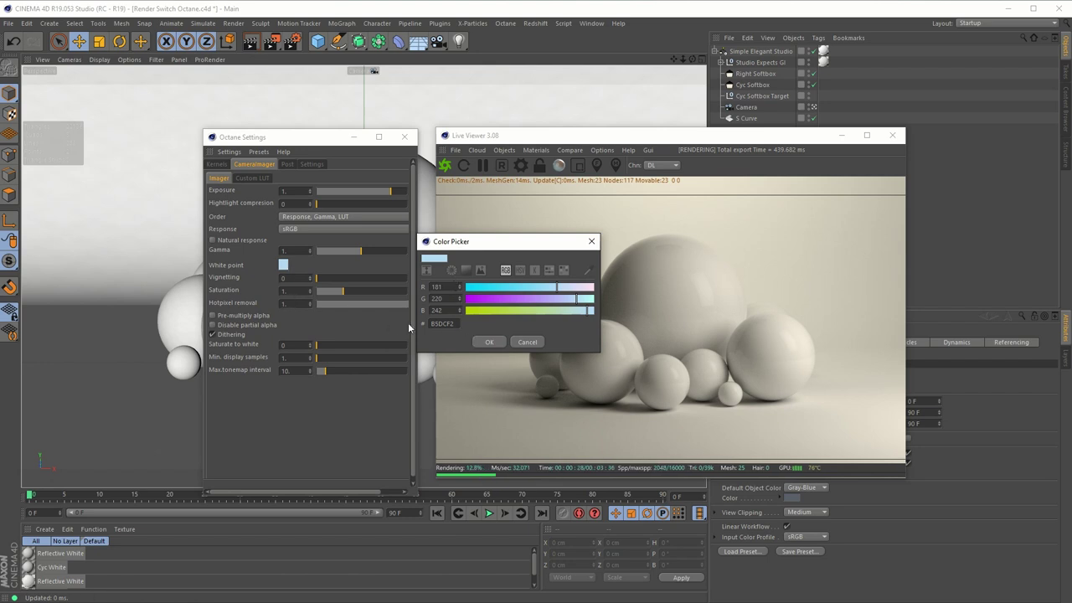
left_click(529, 344)
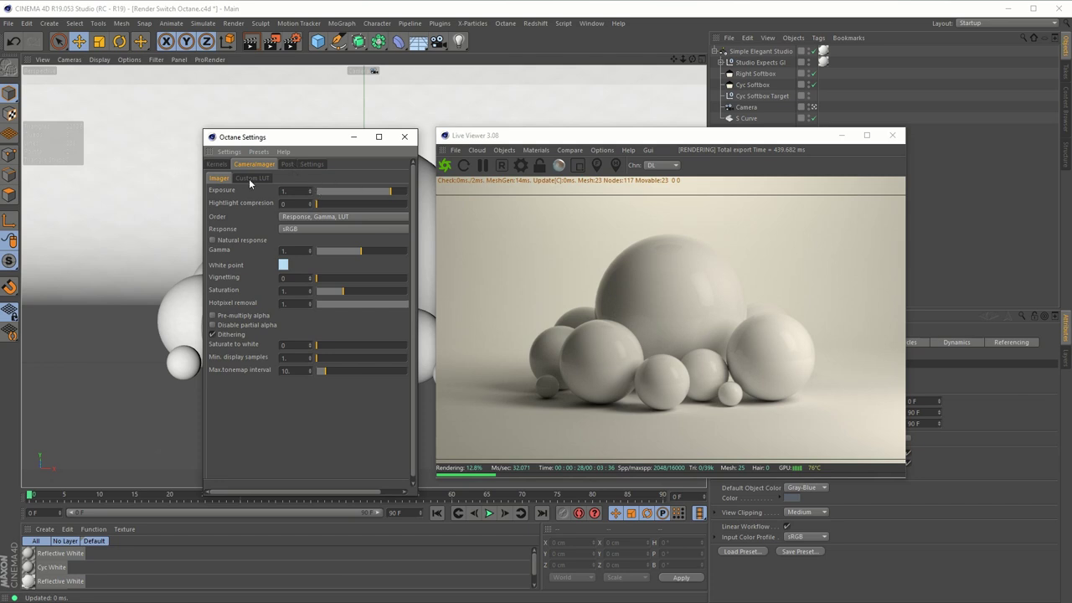
- Switch Octane's render kernel to Directlighting with GI mode GI_DIFFUSE
left_click(218, 164)
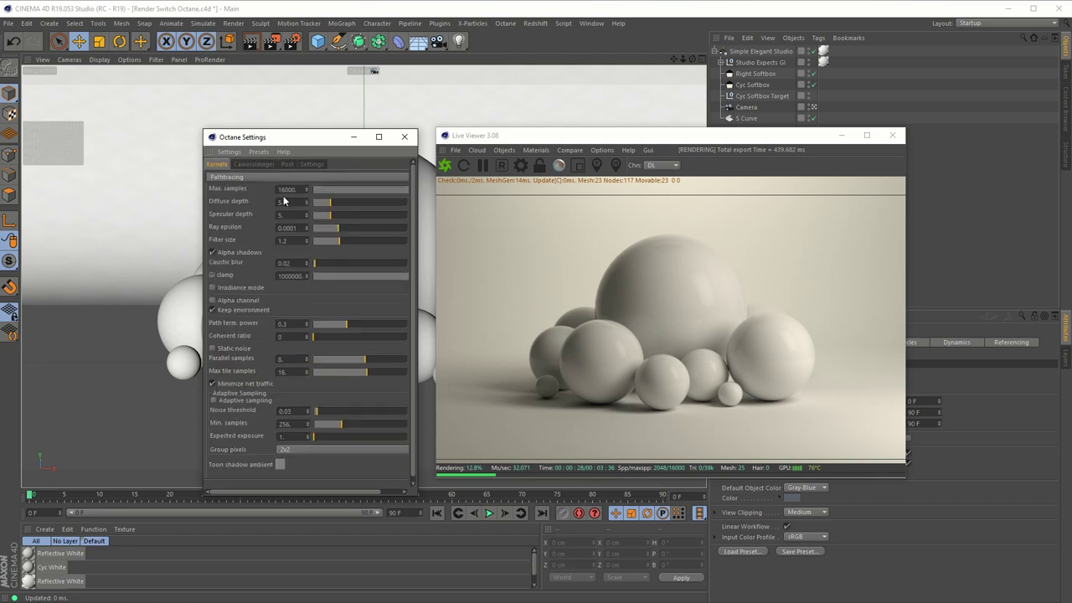
left_click(265, 178)
left_click(244, 200)
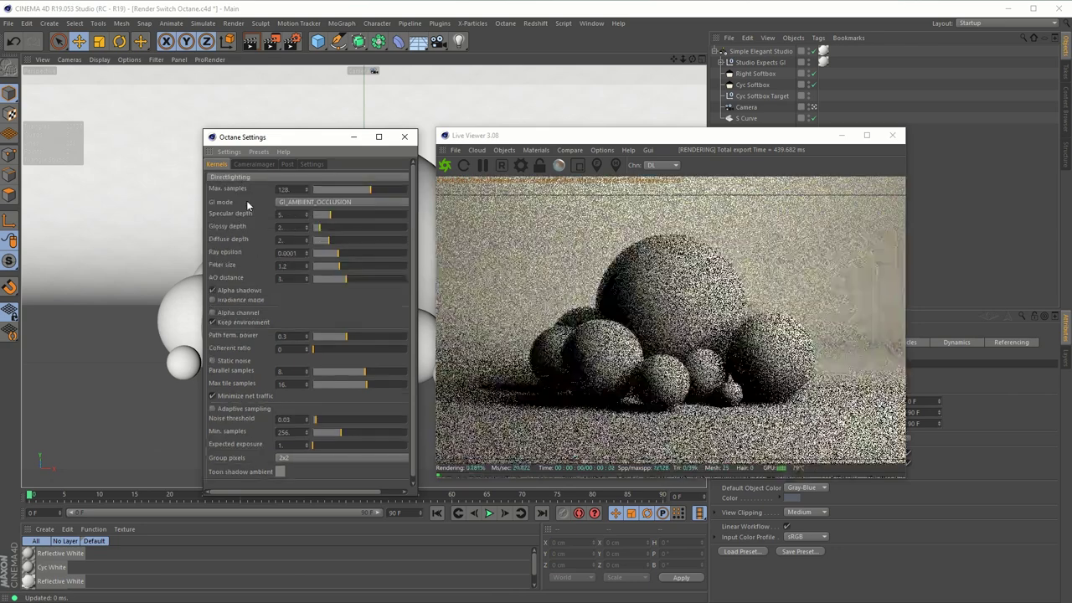
left_click(294, 204)
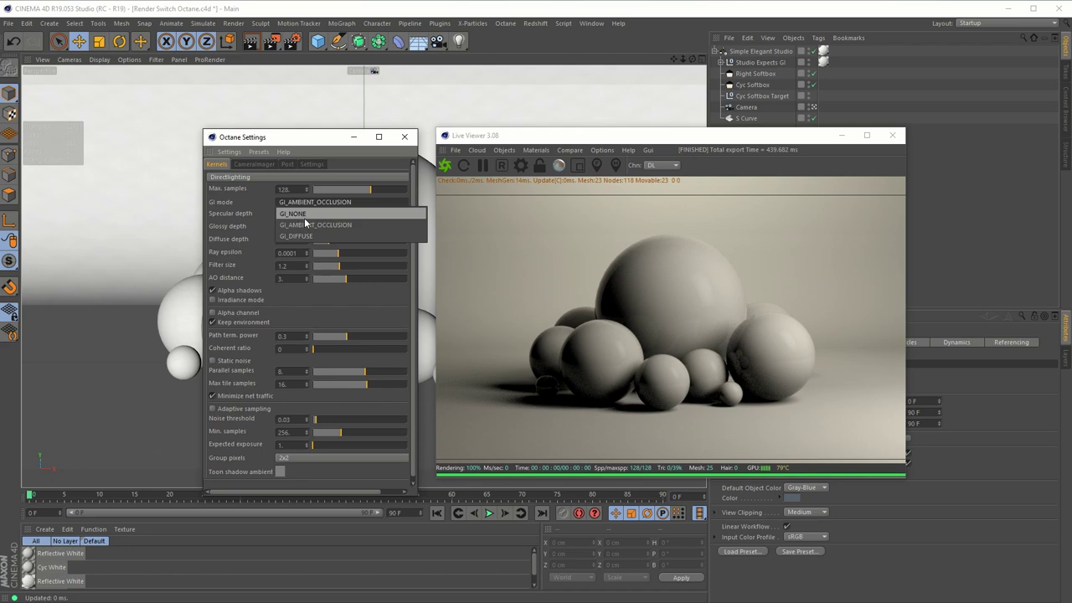
left_click(309, 236)
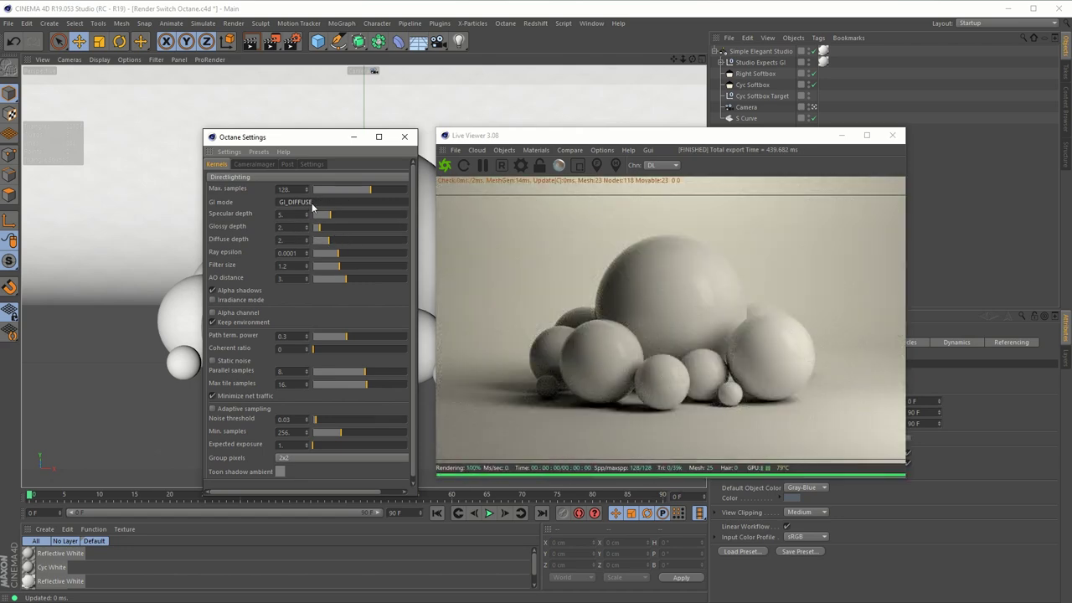
- Set the kernel back to Pathtracing and move the Octane windows aside
left_click(312, 178)
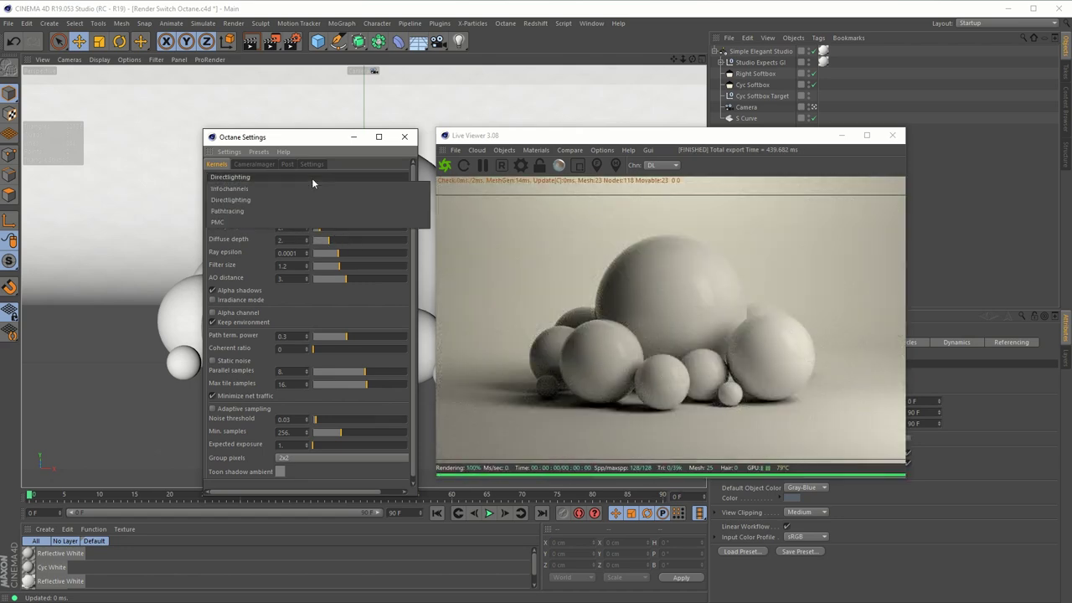
left_click(276, 211)
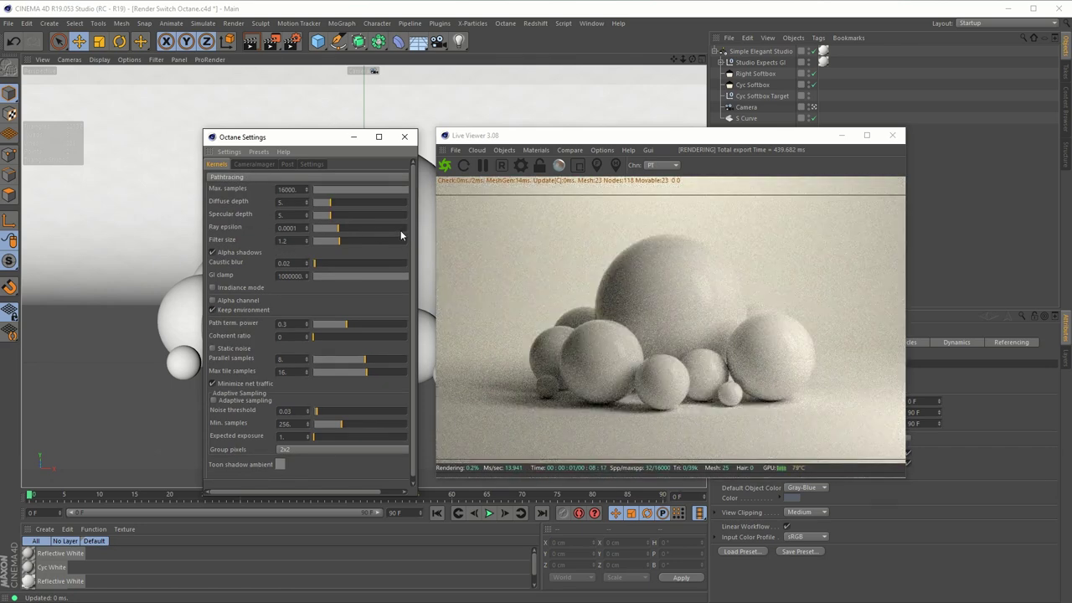
left_click_drag(315, 139, 277, 118)
left_click_drag(517, 143, 473, 134)
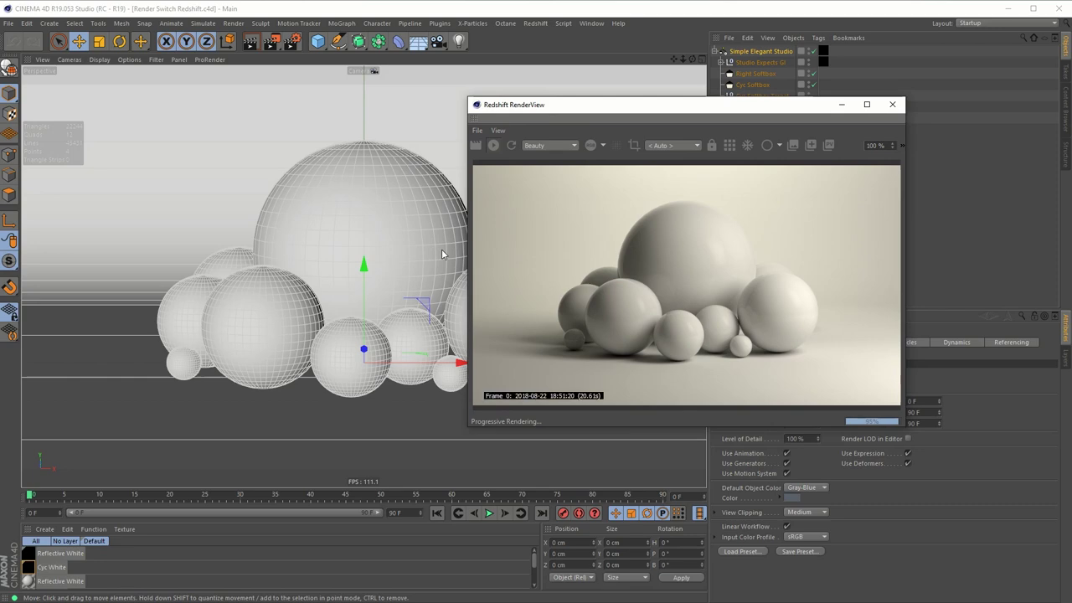
- Open Render Settings, select Redshift, and show its GI tab next to the Redshift RenderView
left_click(293, 41)
left_click_drag(391, 95, 393, 69)
left_click(139, 129)
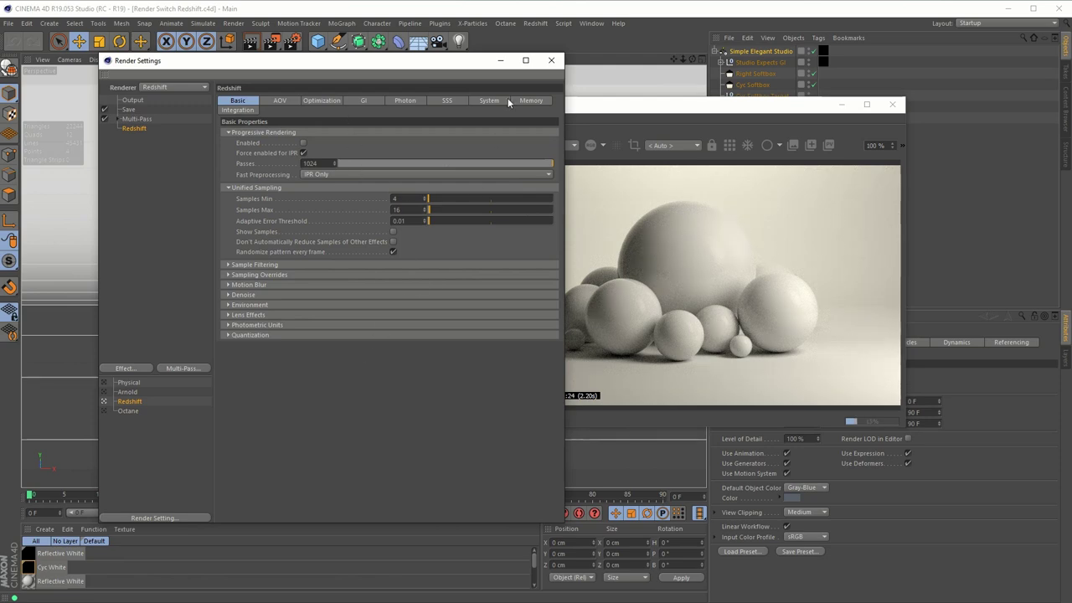
left_click_drag(407, 75, 381, 68)
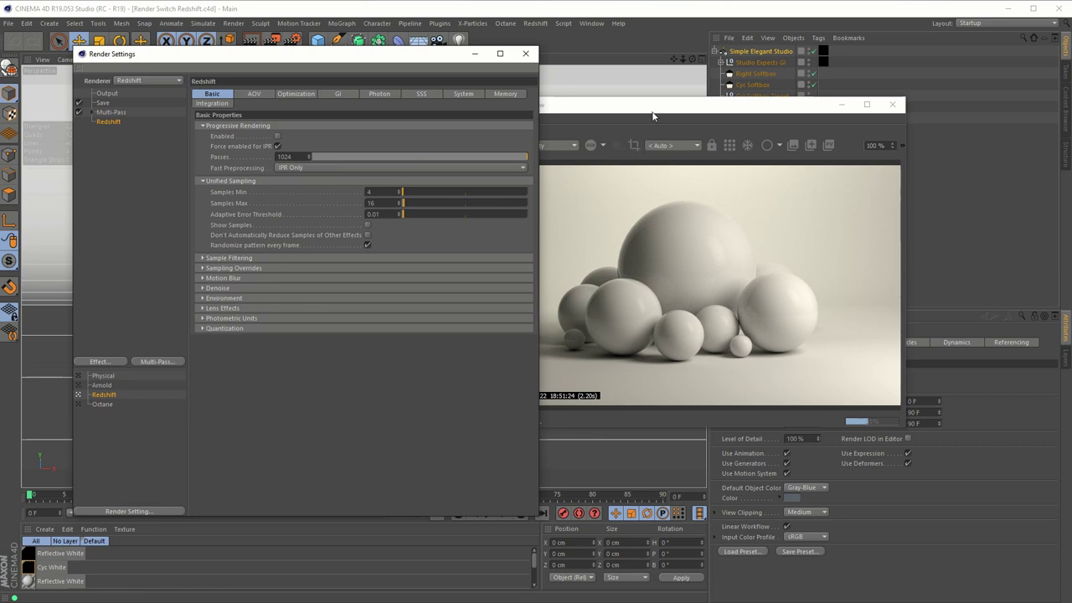
left_click_drag(652, 115, 707, 144)
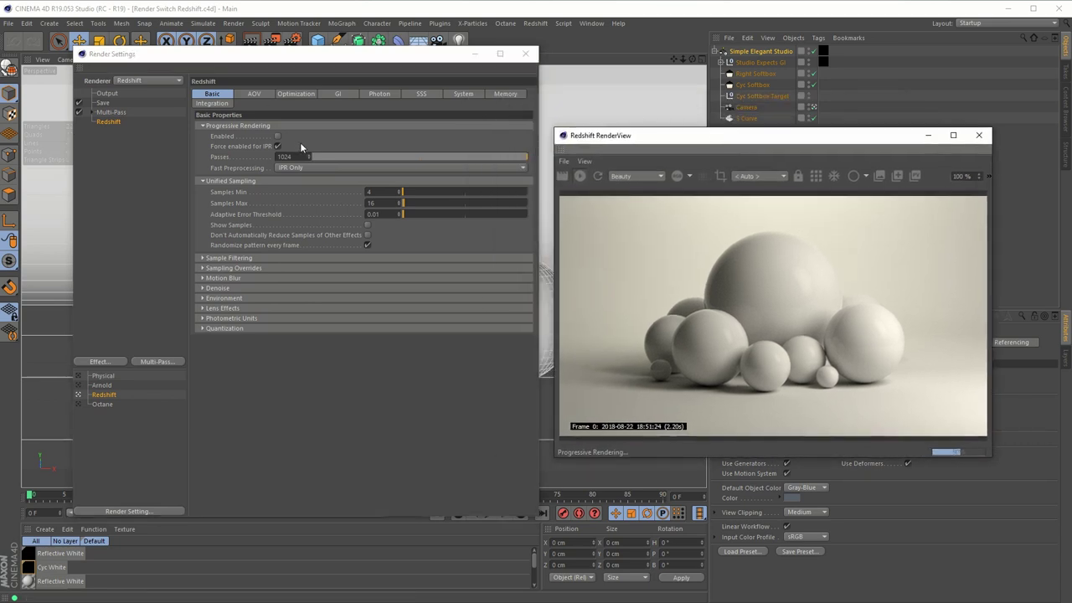
left_click(339, 94)
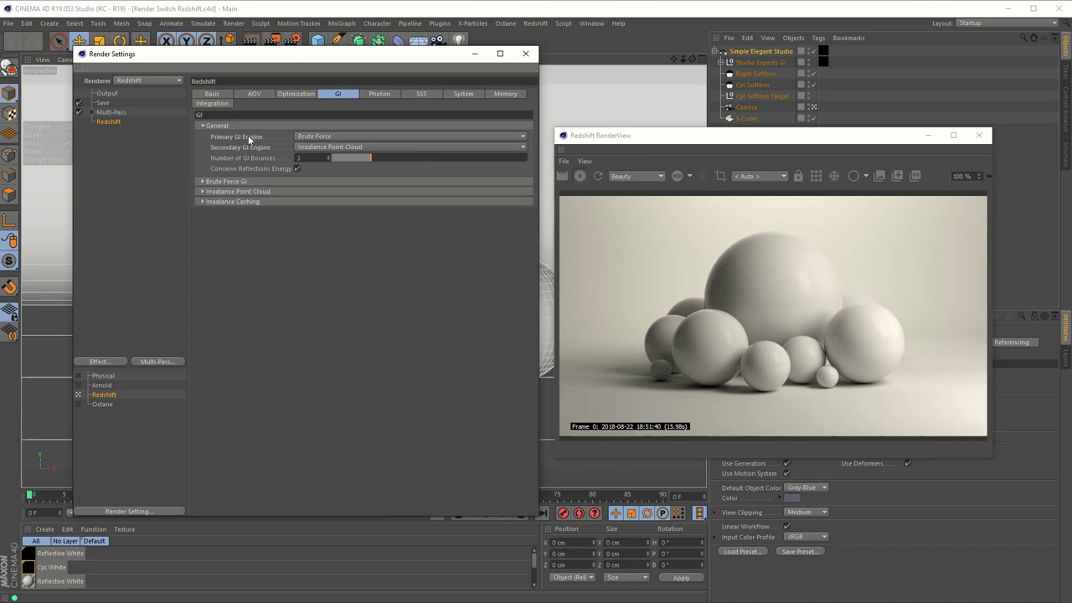
- Set Brute Force GI bounces to 5, keeping Irradiance Point Cloud as the secondary engine
left_click(368, 148)
left_click(348, 193)
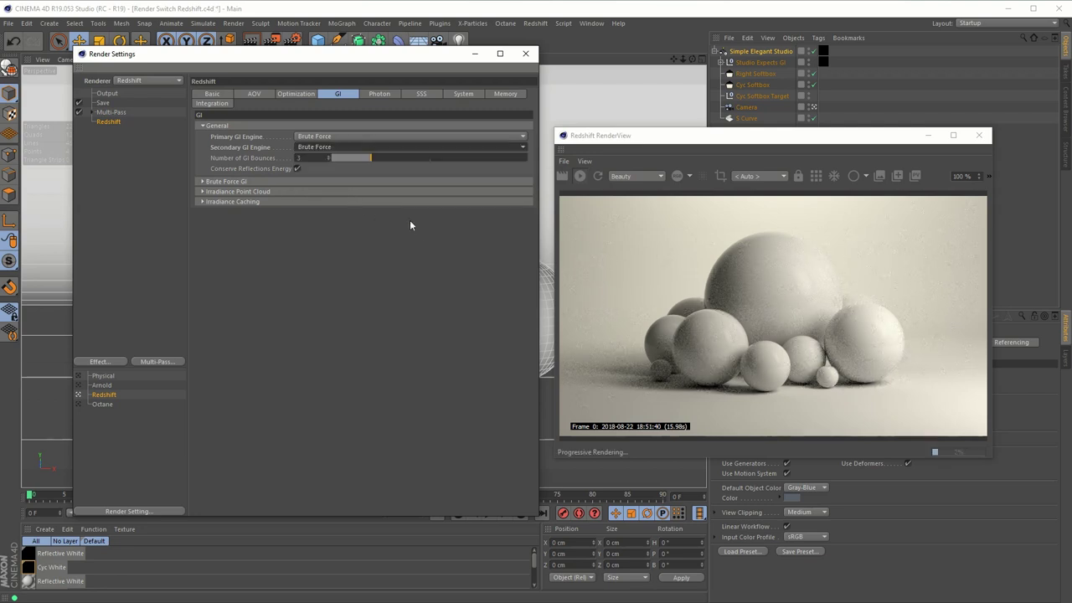
left_click(234, 183)
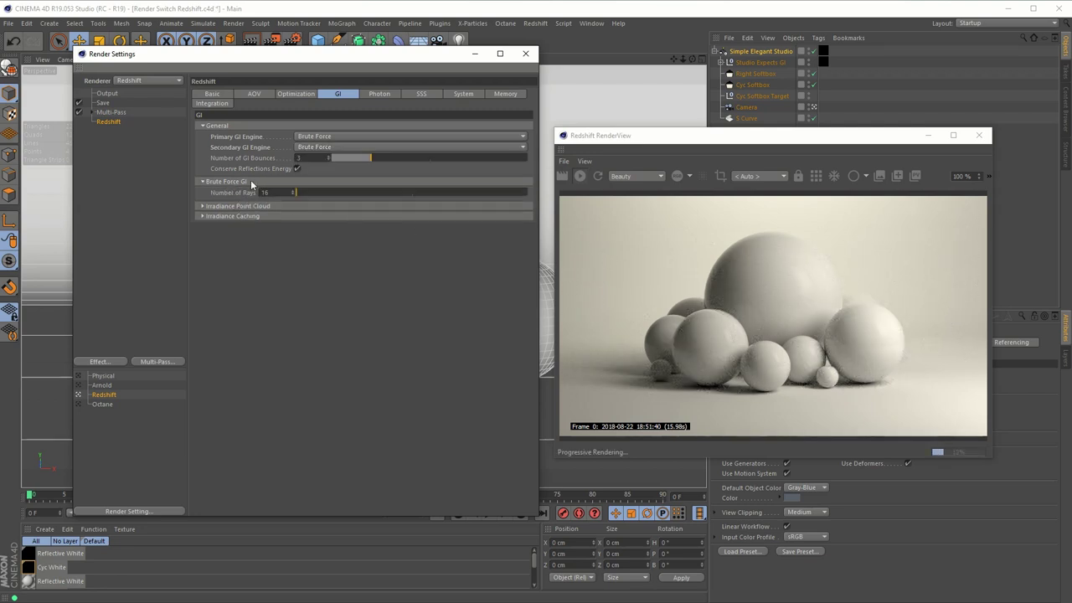
type("5")
key("Return")
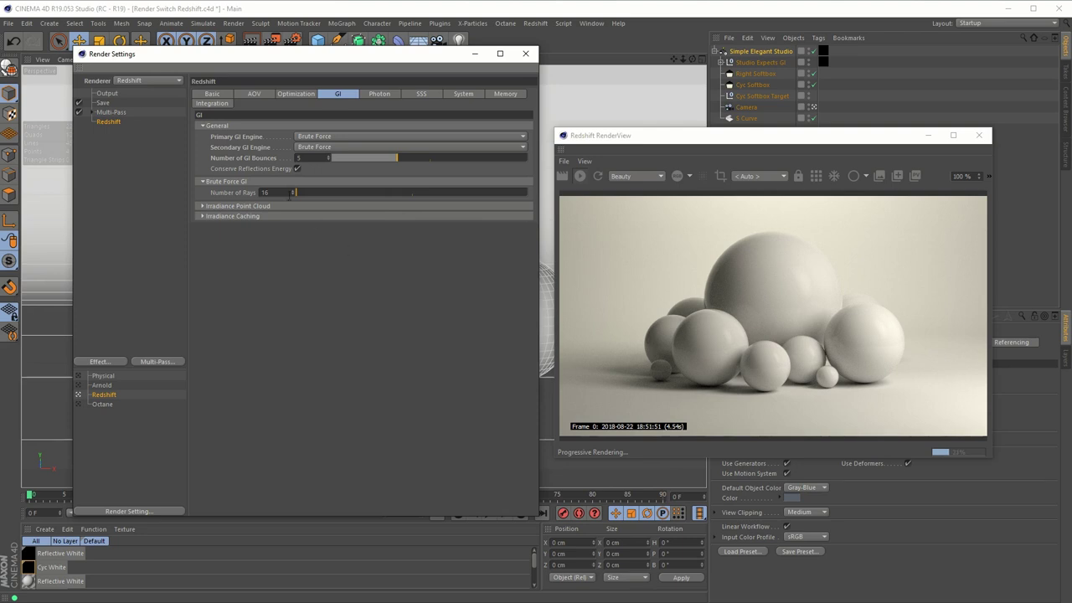
left_click(318, 147)
left_click(337, 180)
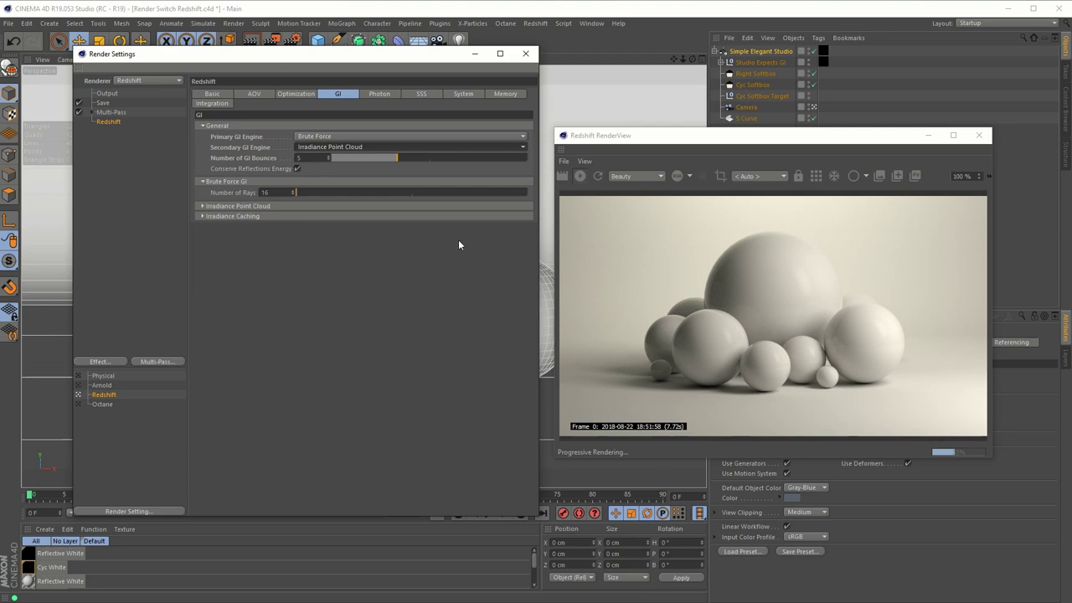
left_click(223, 95)
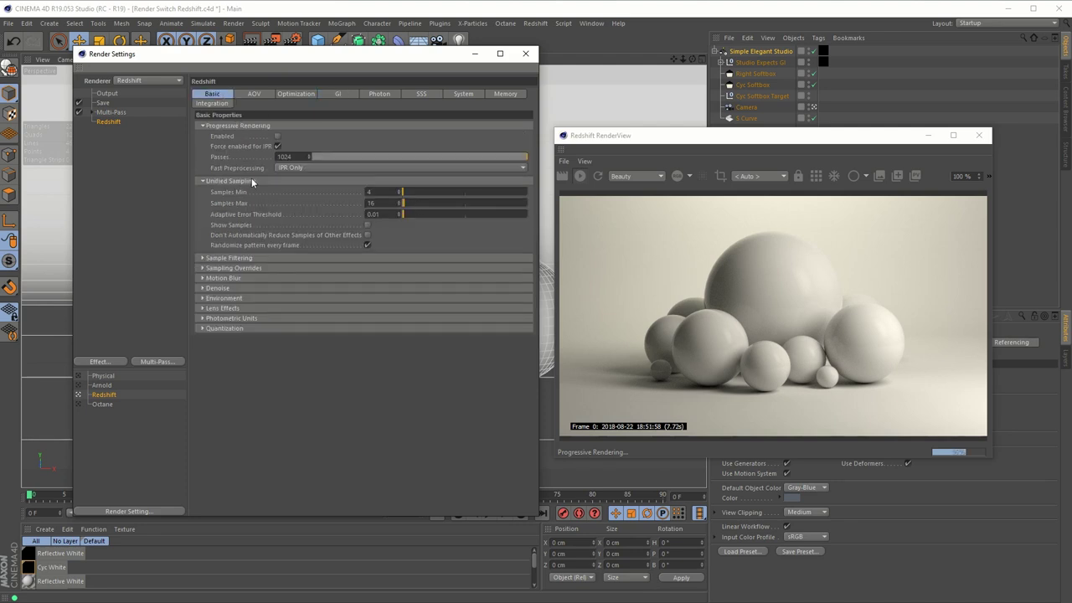
- Expand Redshift's Sample Filtering options in the Basic tab
left_click(230, 258)
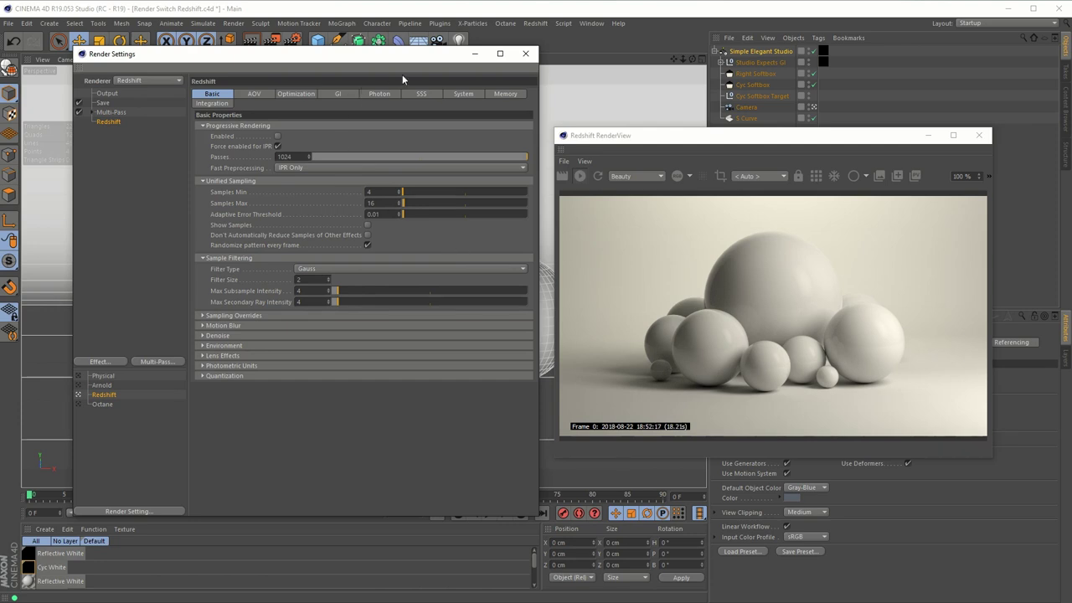
left_click_drag(402, 55, 403, 83)
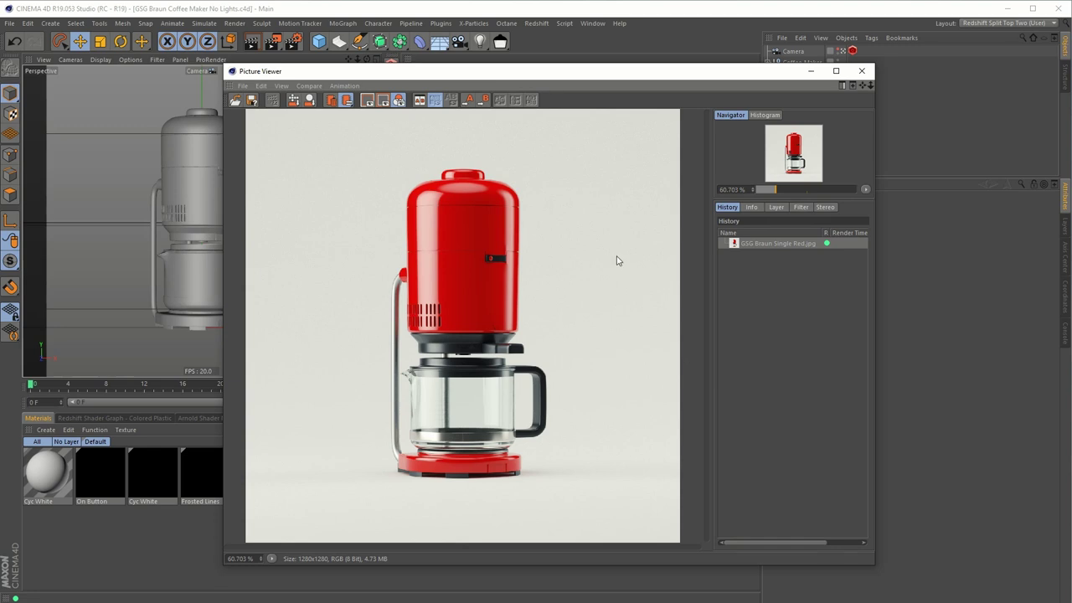
- Close the Picture Viewer showing the red coffee maker render
left_click(862, 70)
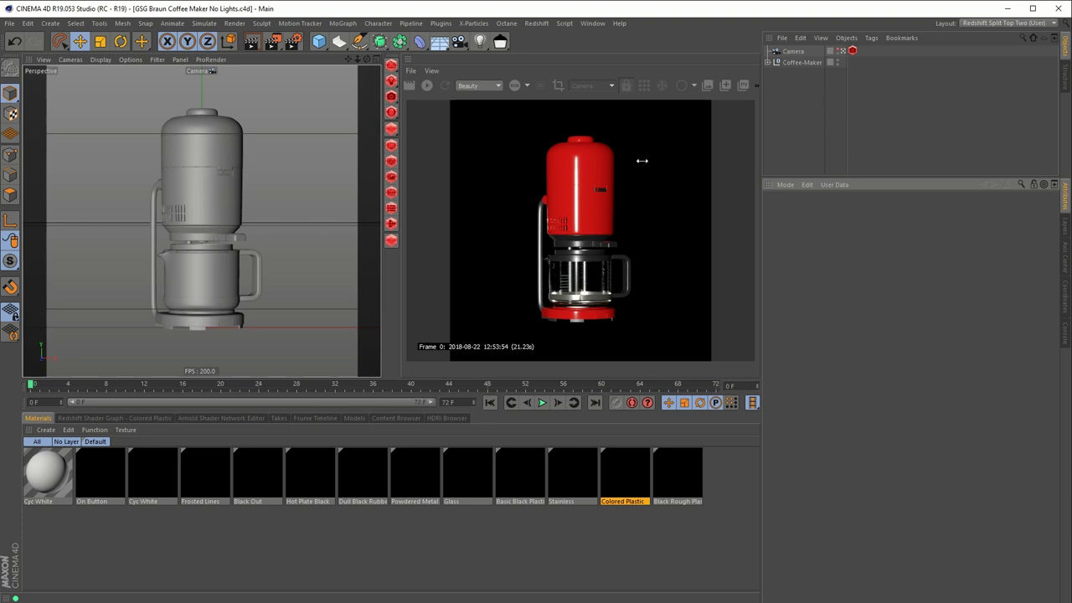
- Add an S Curve cyc backdrop and drag its handles to deepen it and narrow its width
left_click(338, 41)
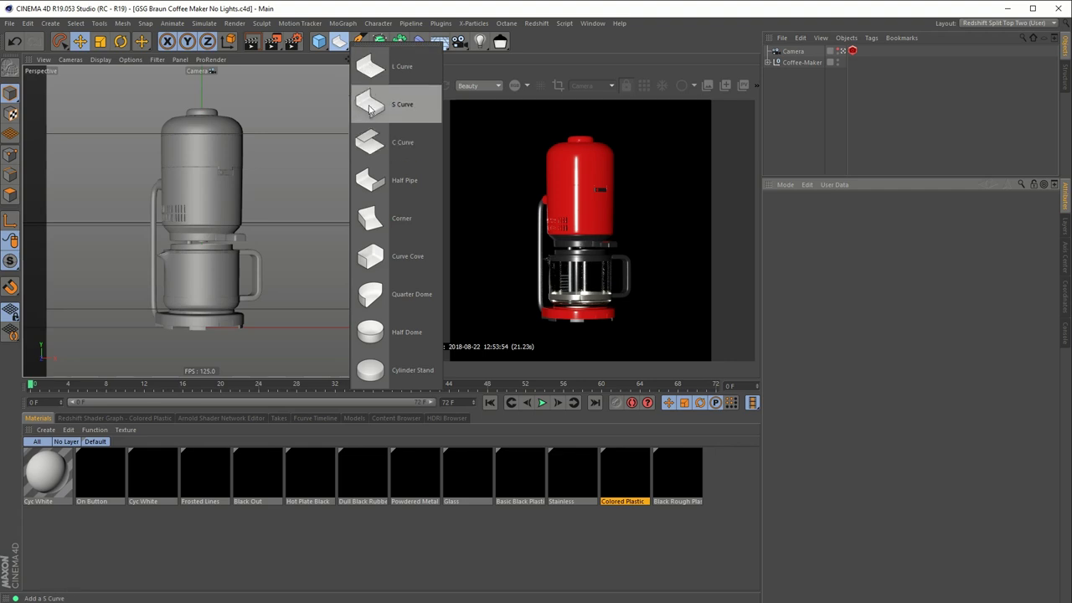
left_click(375, 60)
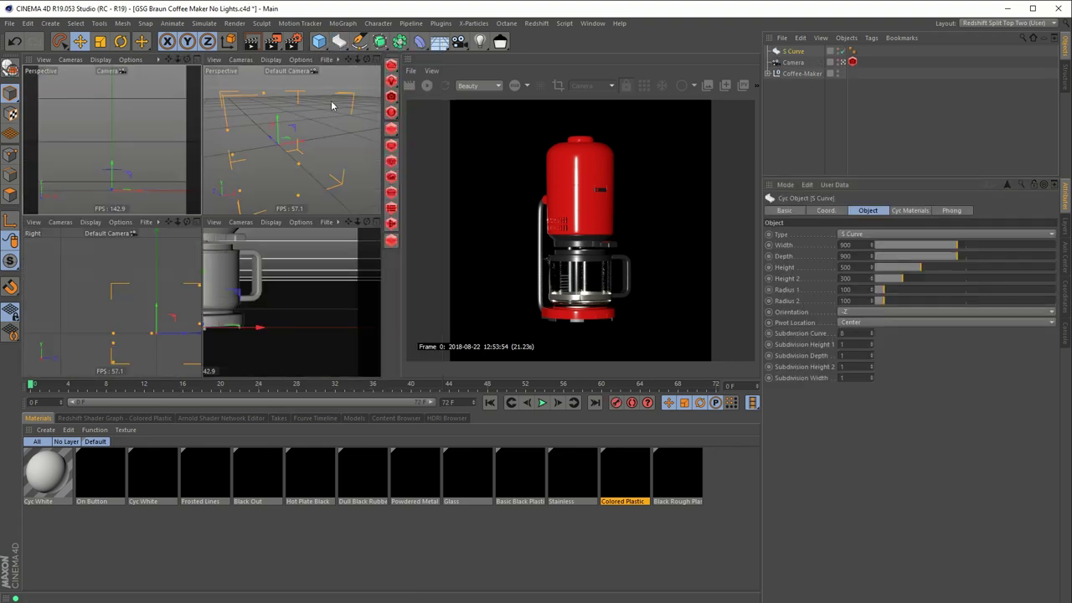
middle_click(344, 151)
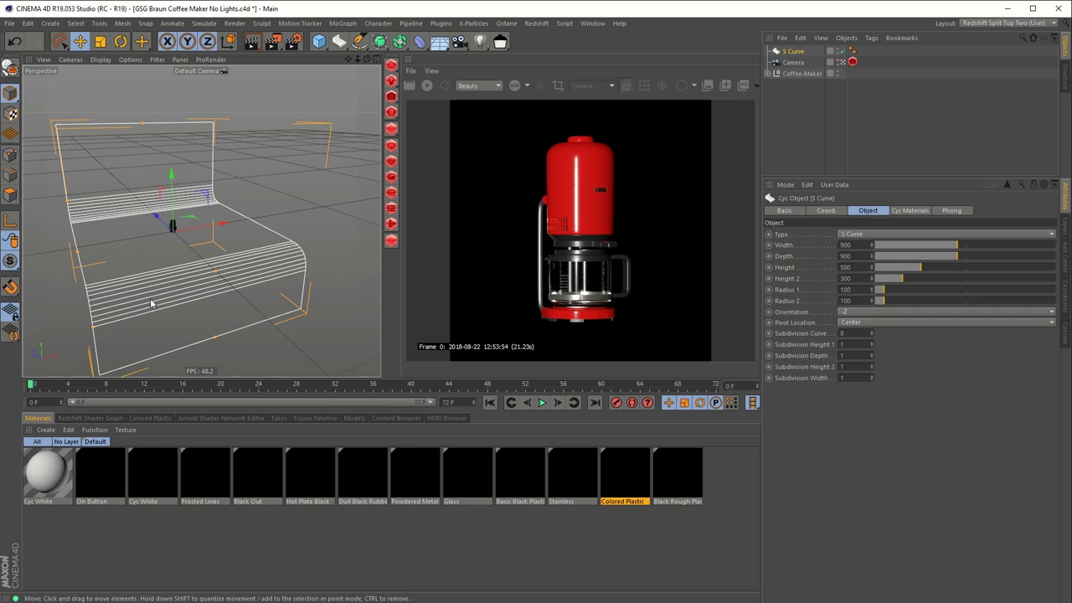
left_click_drag(175, 311, 227, 235, "alt")
left_click_drag(79, 210, 73, 183)
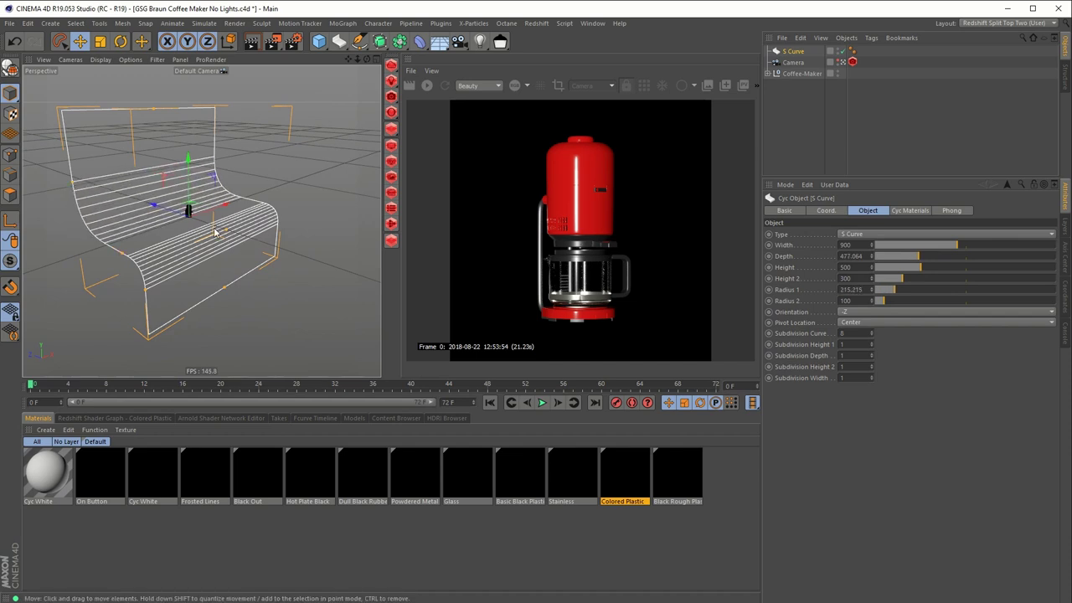
left_click_drag(181, 212, 168, 206, "alt")
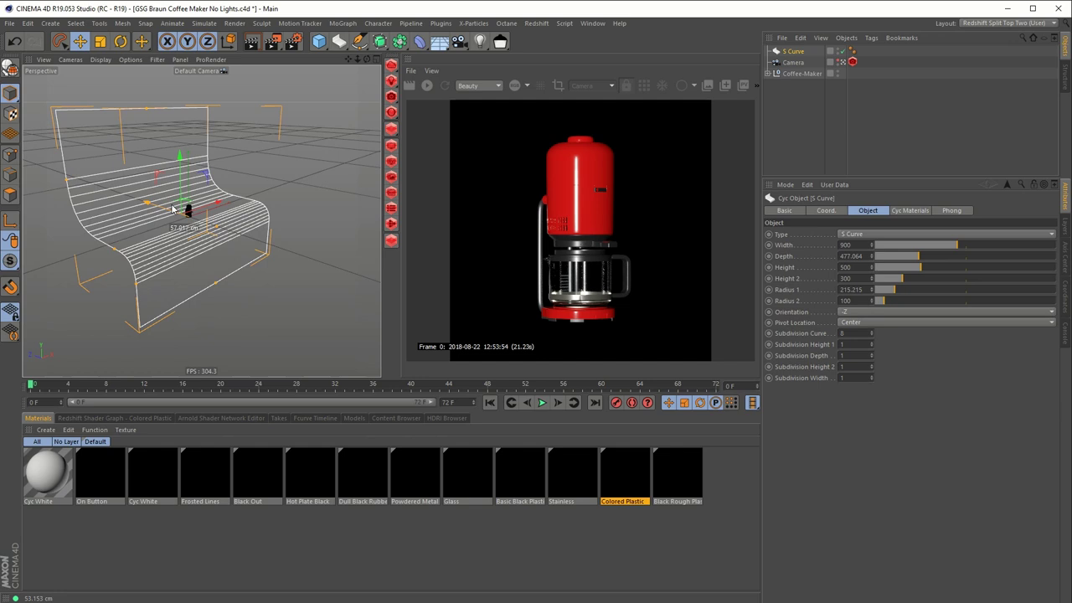
left_click_drag(115, 248, 163, 233)
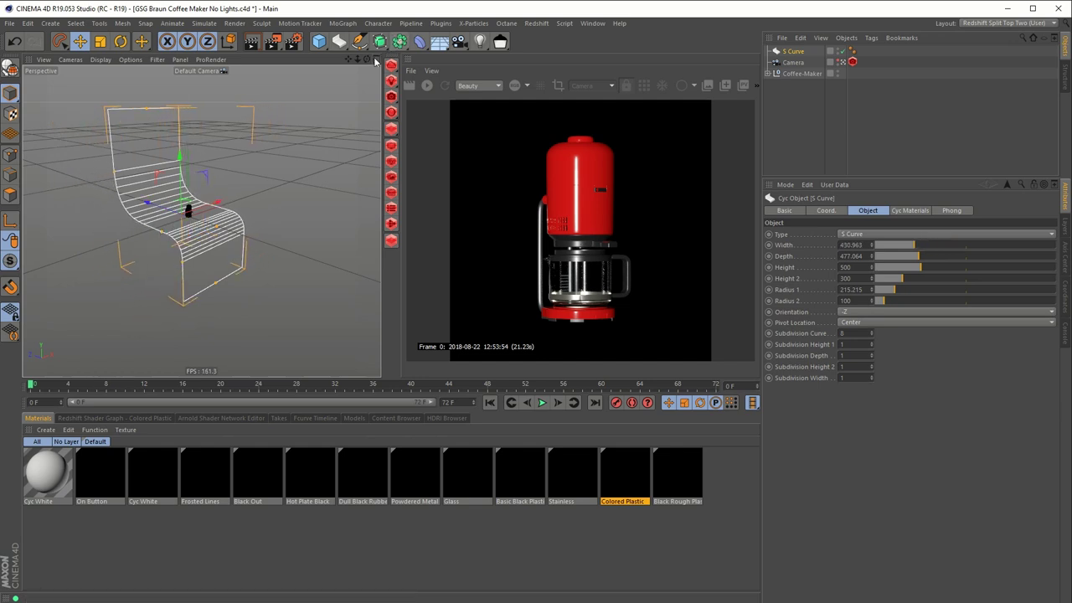
- In four-view, set the cyc width to 255 and Radius 1 to about 262.7
middle_click(303, 134)
left_click_drag(275, 151, 285, 151)
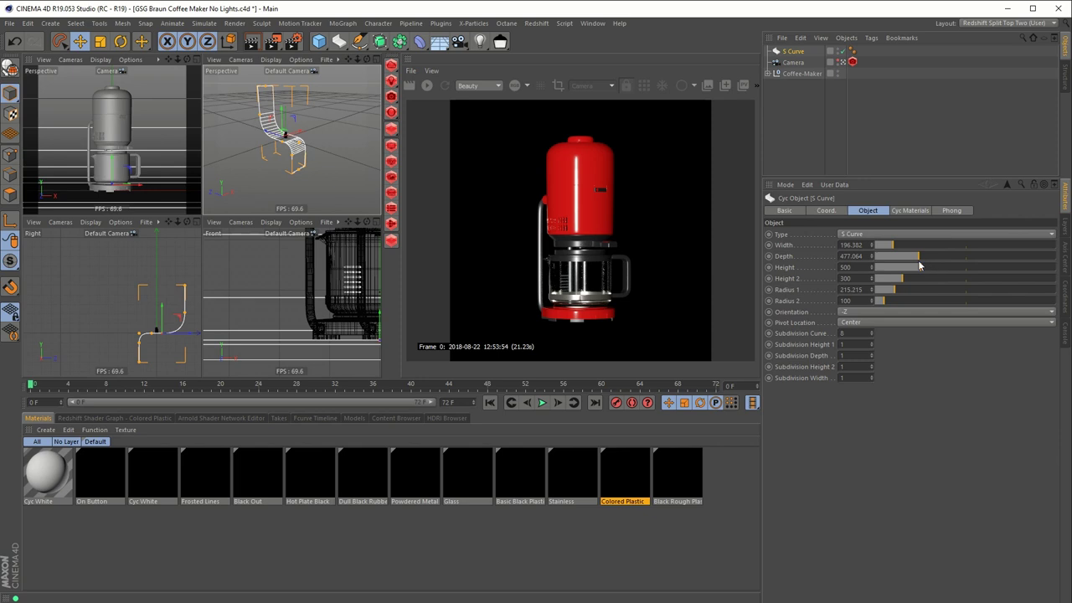
left_click_drag(897, 245, 899, 249)
left_click_drag(285, 127, 276, 87, "alt")
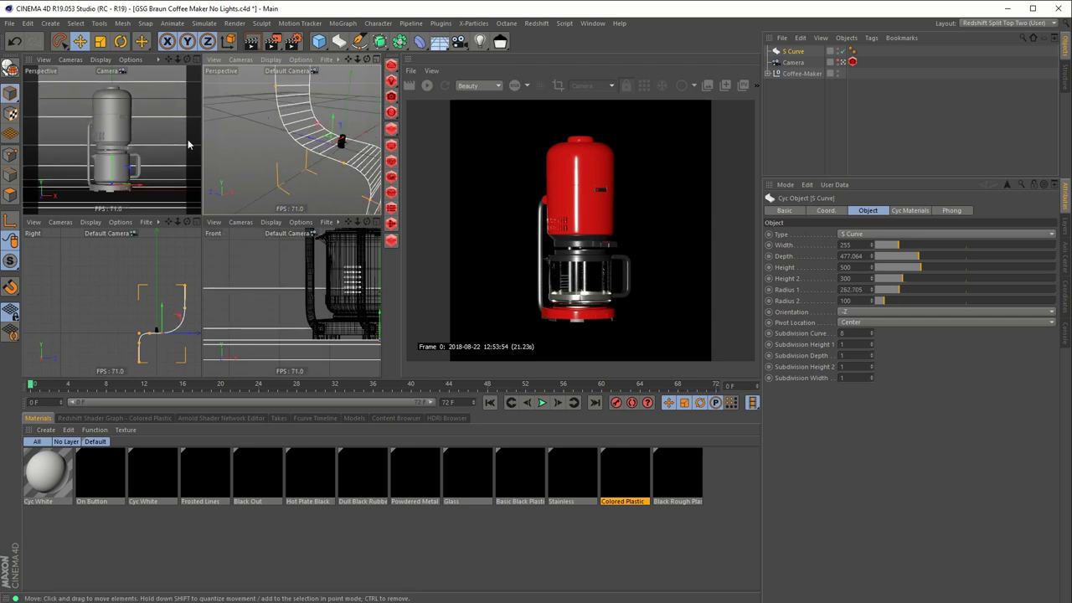
left_click_drag(288, 164, 320, 148, "alt")
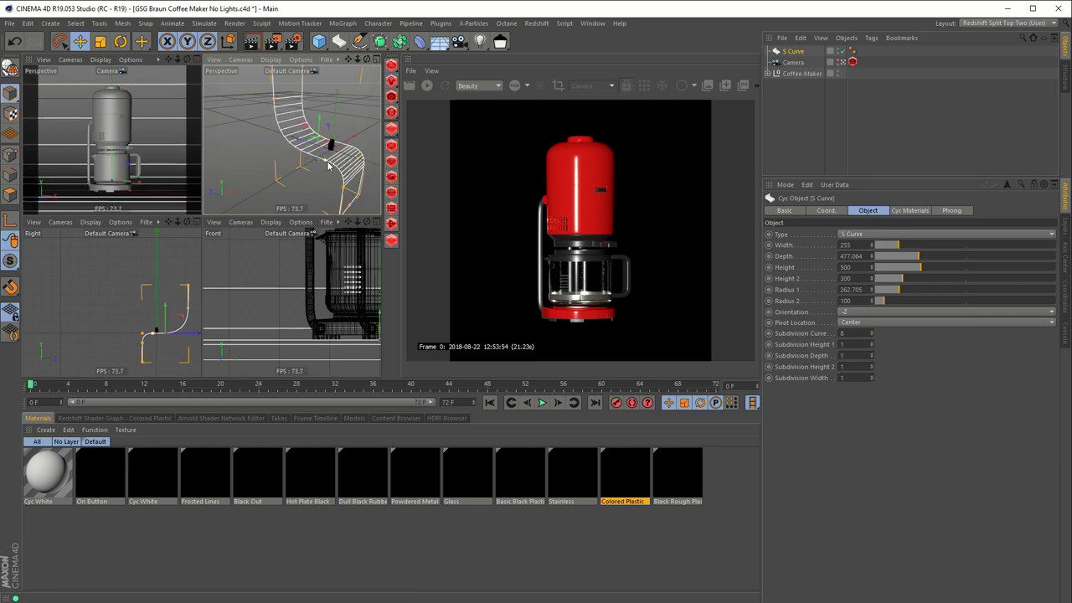
left_click_drag(364, 164, 361, 165)
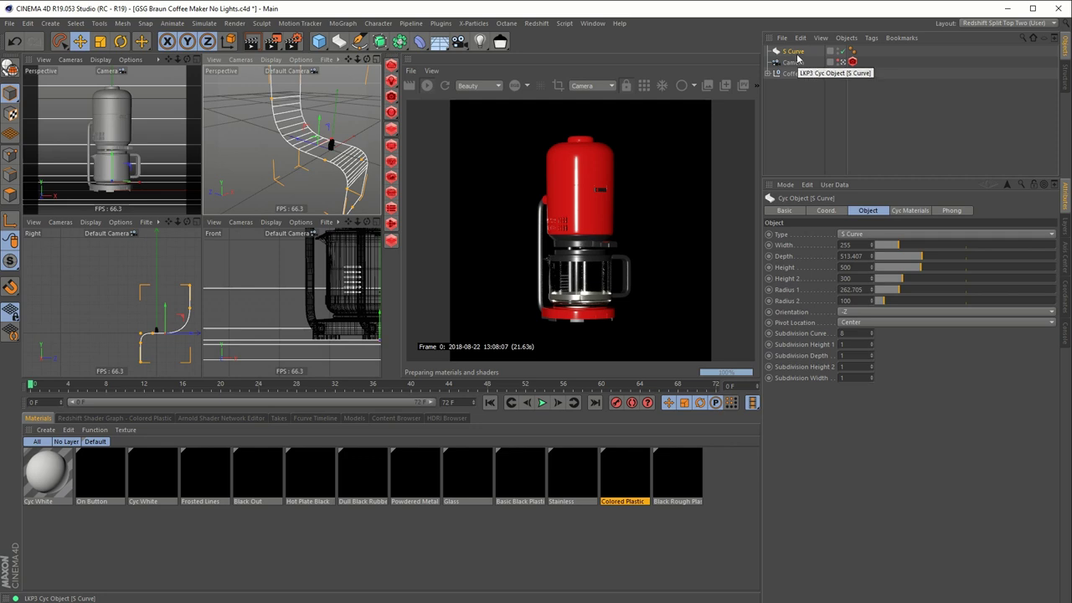
- Apply the Redshift Cyc White material and view the whole S-curve in a maximized Perspective view
left_click(919, 211)
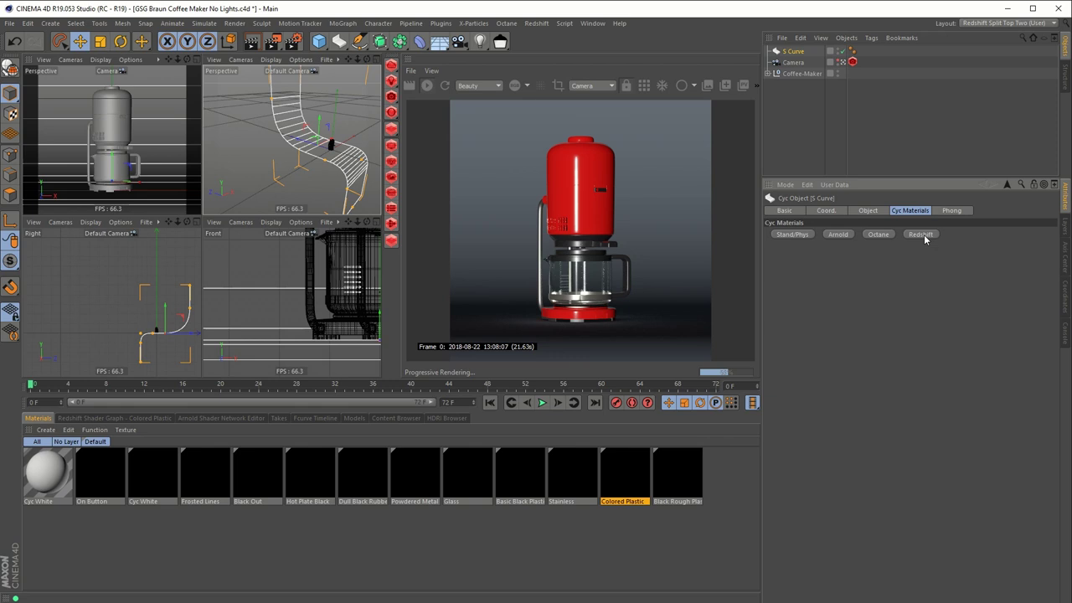
left_click(921, 235)
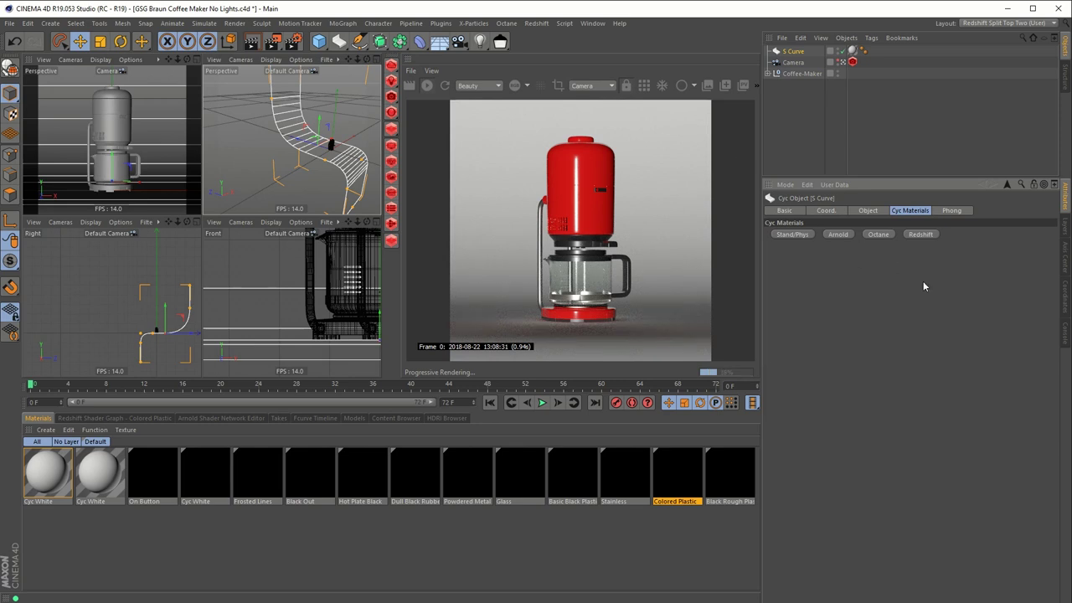
middle_click(271, 151)
left_click_drag(268, 218, 222, 236, "alt")
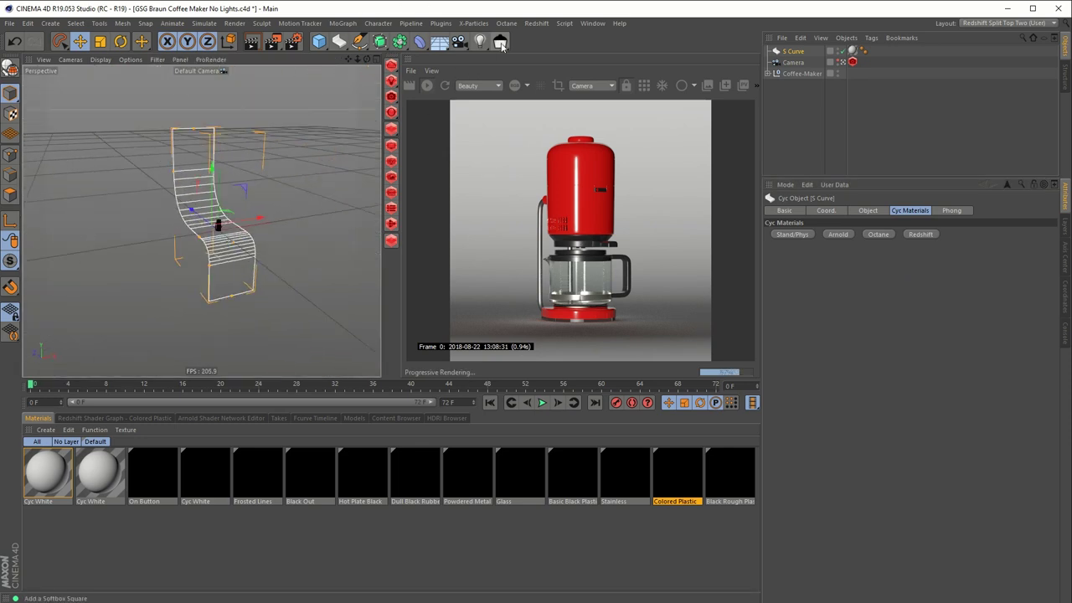
- Add a Softbox Square light and set its Mount to None
left_click(500, 41)
left_click(522, 64)
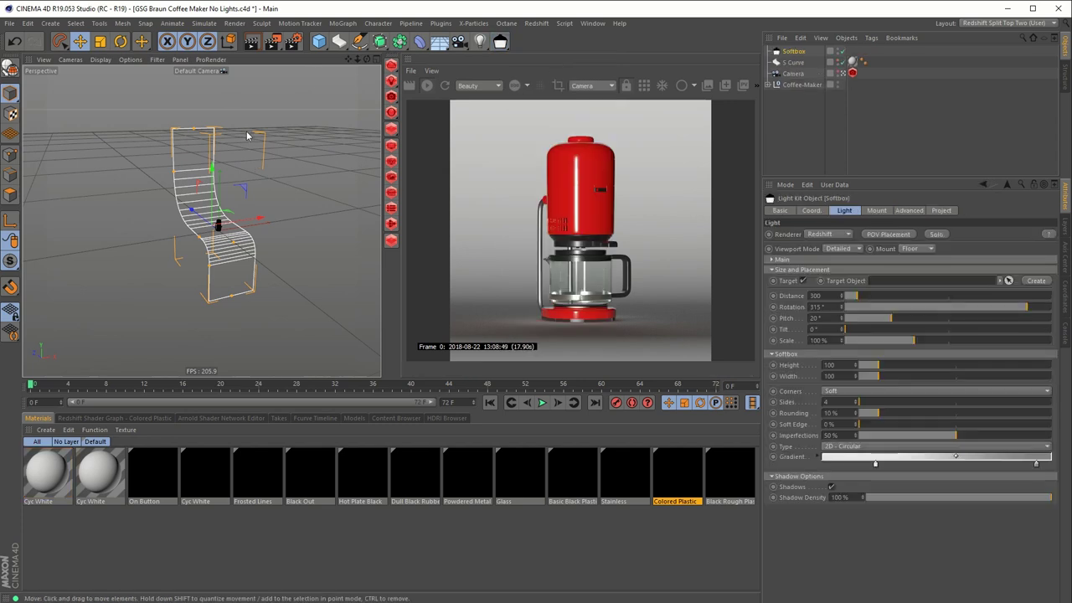
left_click_drag(326, 208, 276, 269, "alt")
left_click(913, 248)
left_click(917, 266)
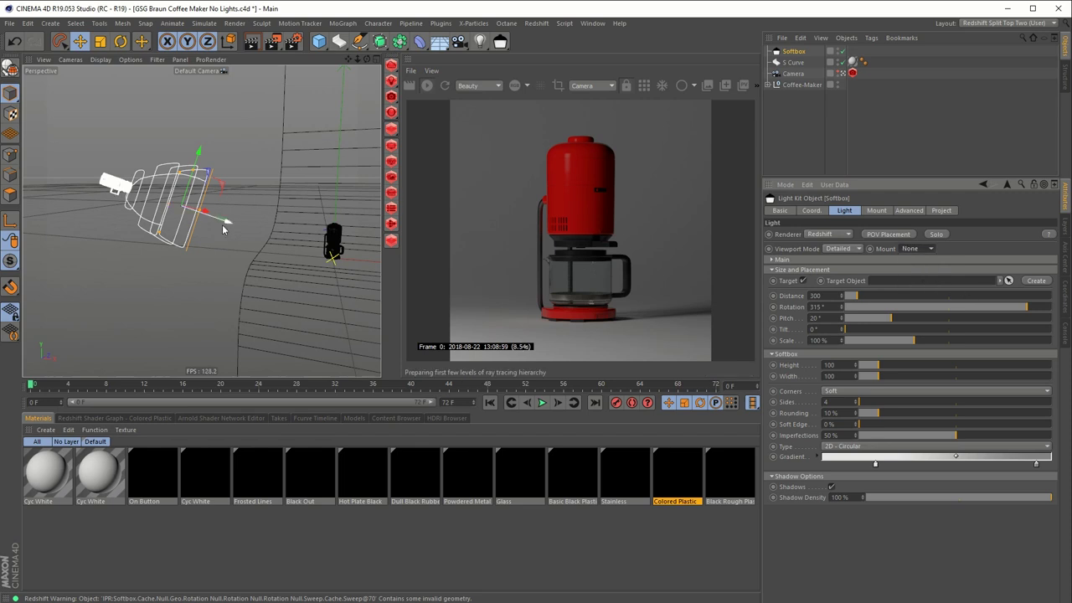
left_click_drag(235, 192, 165, 164, "alt")
- Switch the viewport display to Quick Shading (Lines)
left_click(106, 65)
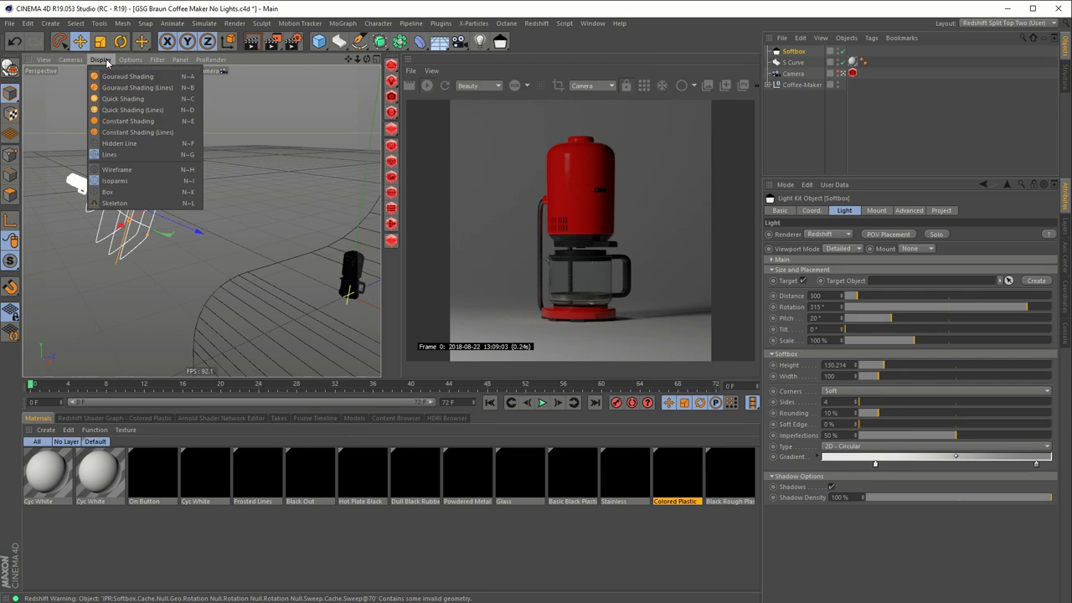
left_click(129, 123)
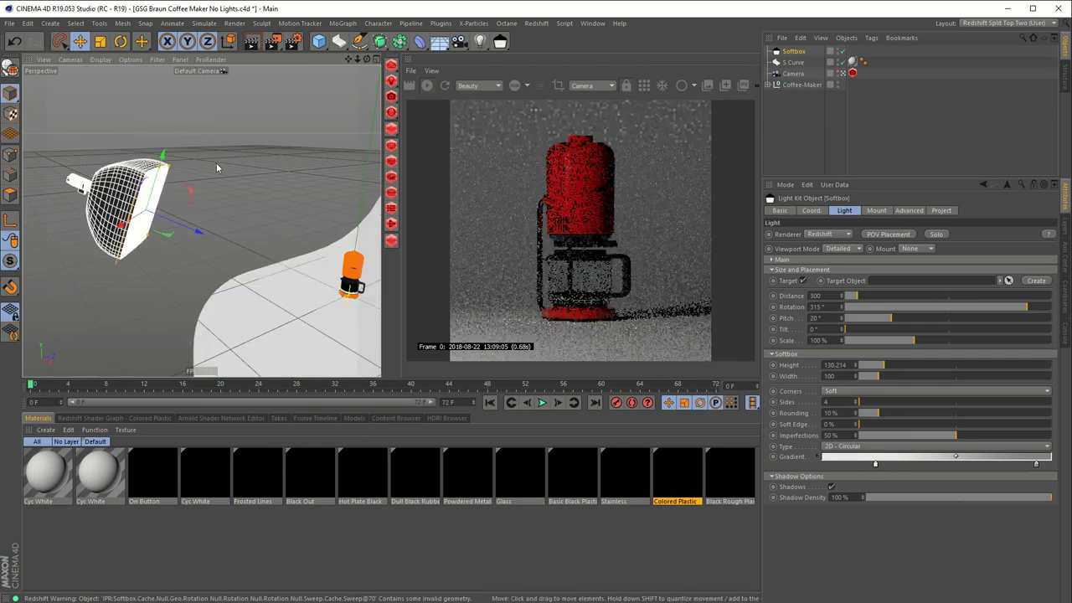
left_click(102, 61)
left_click(125, 110)
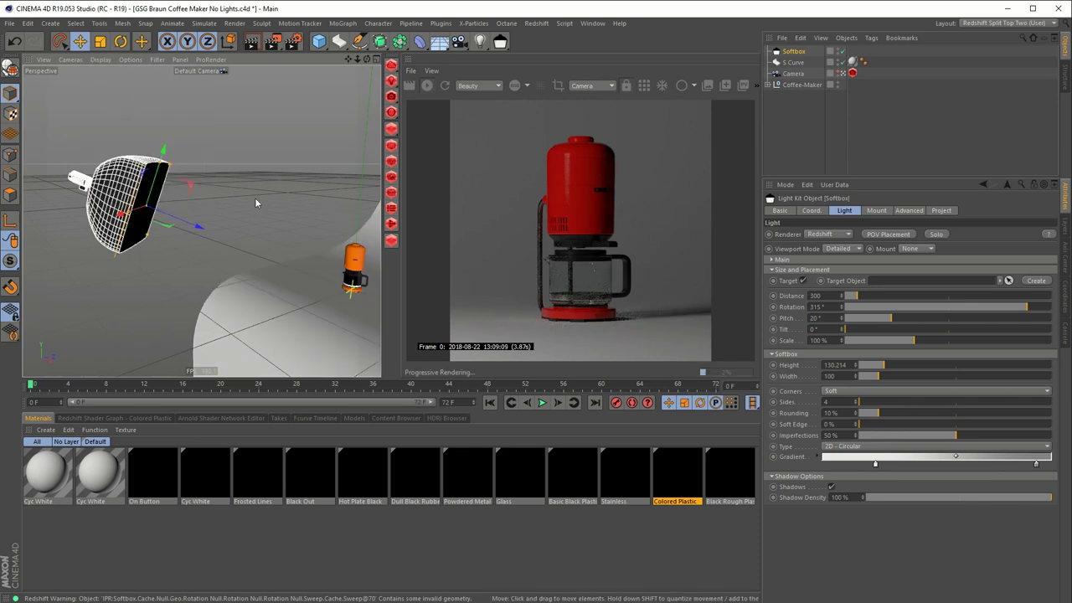
mouse_move(293, 200)
left_mouse_down("alt")
mouse_move(212, 205)
mouse_move(275, 230)
mouse_move(209, 201)
mouse_move(180, 151)
mouse_move(186, 128)
mouse_move(178, 297)
mouse_move(192, 192)
mouse_move(167, 232)
mouse_move(204, 235)
mouse_move(188, 239)
mouse_move(180, 251)
mouse_move(191, 258)
mouse_move(178, 264)
mouse_move(234, 225)
mouse_move(266, 239)
mouse_move(262, 251)
left_mouse_up("alt")
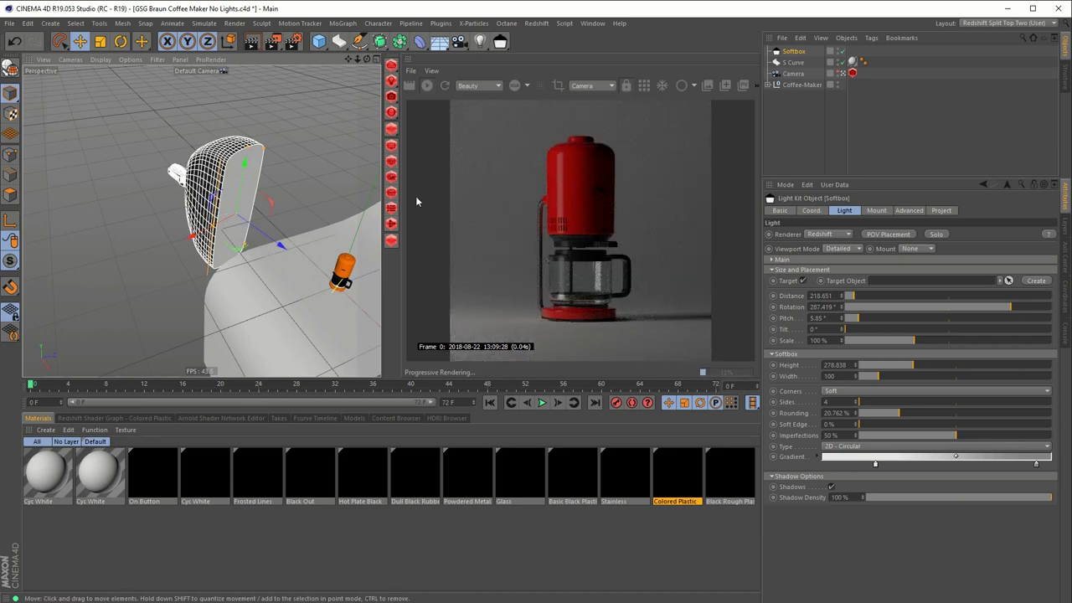
- Aim the softbox at the coffee maker: rotation 290°, pitch 11°, height 330, width 140
left_click_drag(239, 253, 248, 245)
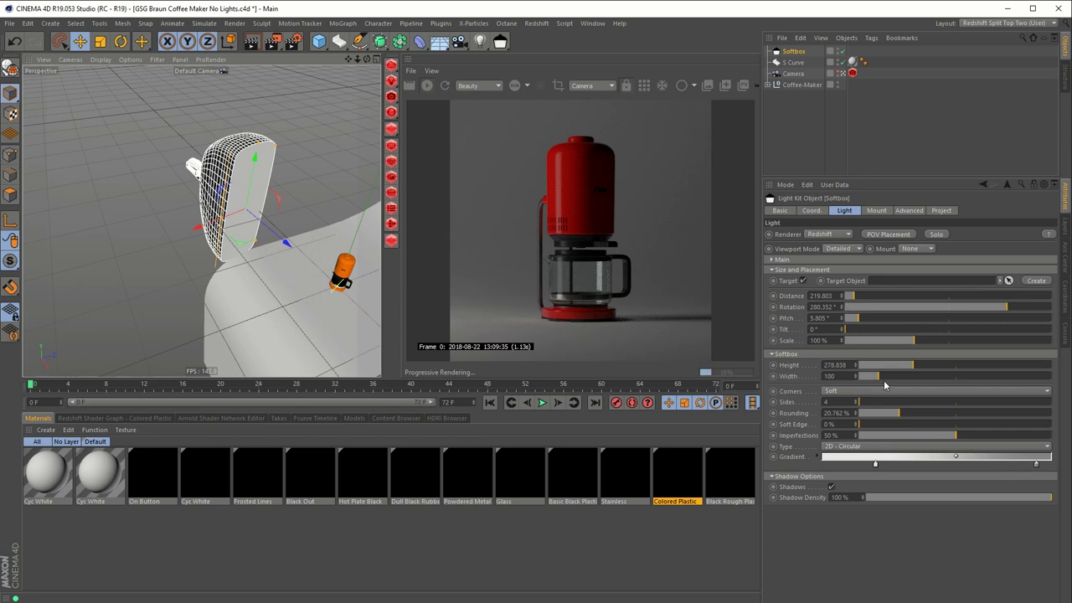
left_click_drag(879, 377, 935, 366)
mouse_move(1008, 313)
left_mouse_down()
mouse_move(994, 317)
mouse_move(1012, 318)
left_mouse_up()
left_click_drag(861, 316, 869, 318)
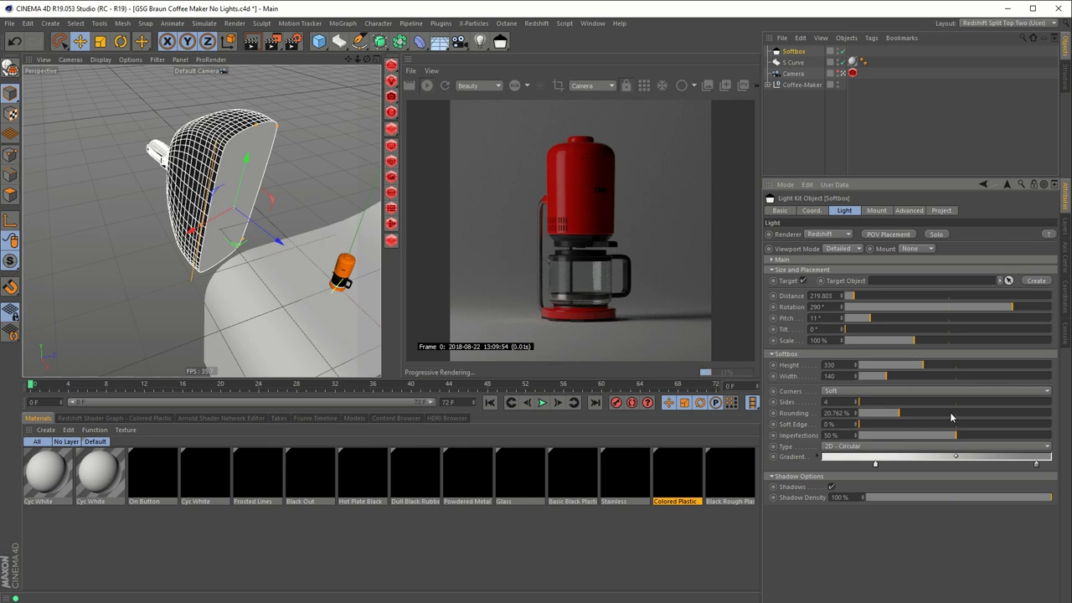
left_click(791, 260)
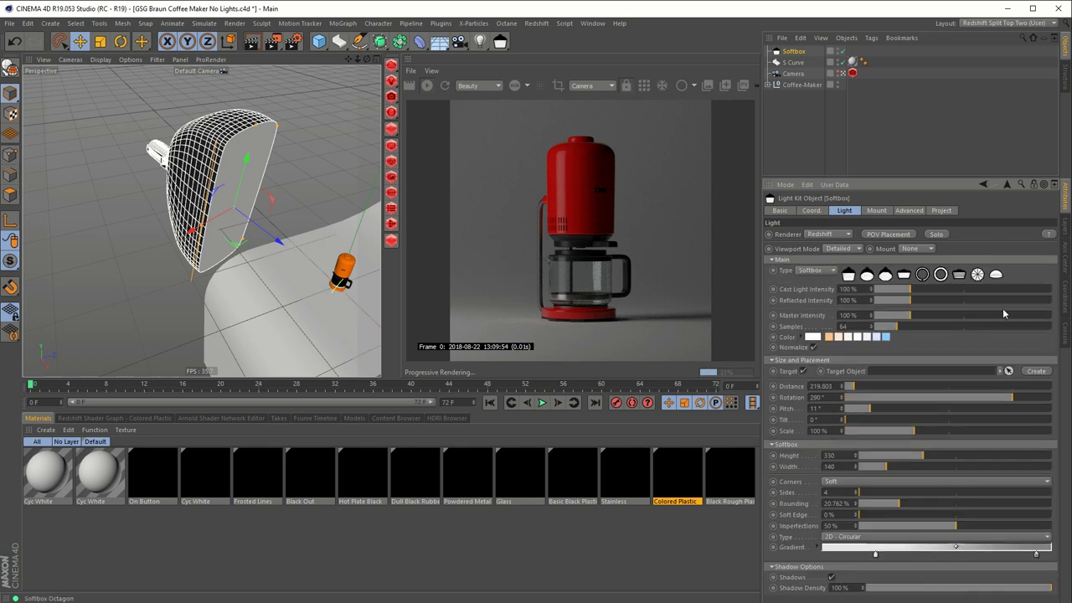
- Set the softbox to 200% master, 250% cast light and 350% reflected intensity
double_click(840, 316)
type("200")
key("Return")
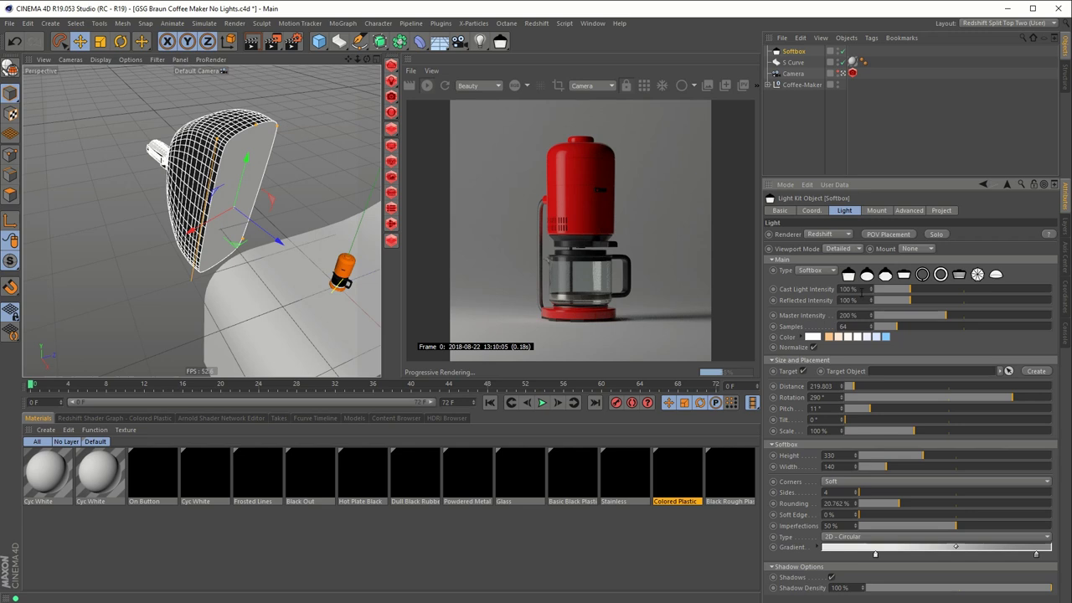
left_click(862, 293)
type("350")
key("Return")
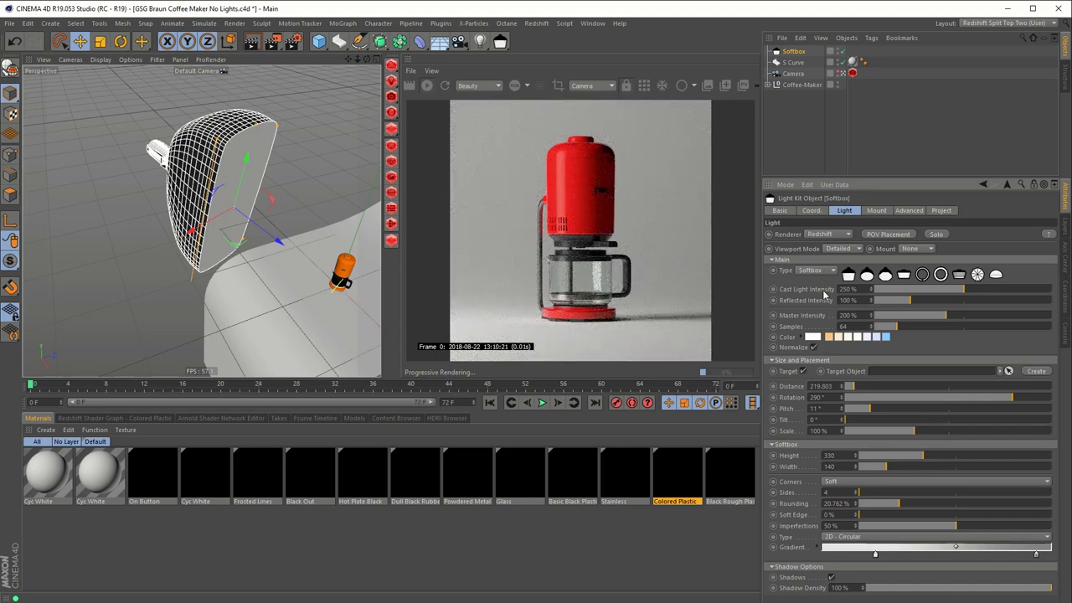
left_click_drag(865, 300, 833, 303)
type("250")
key("Return")
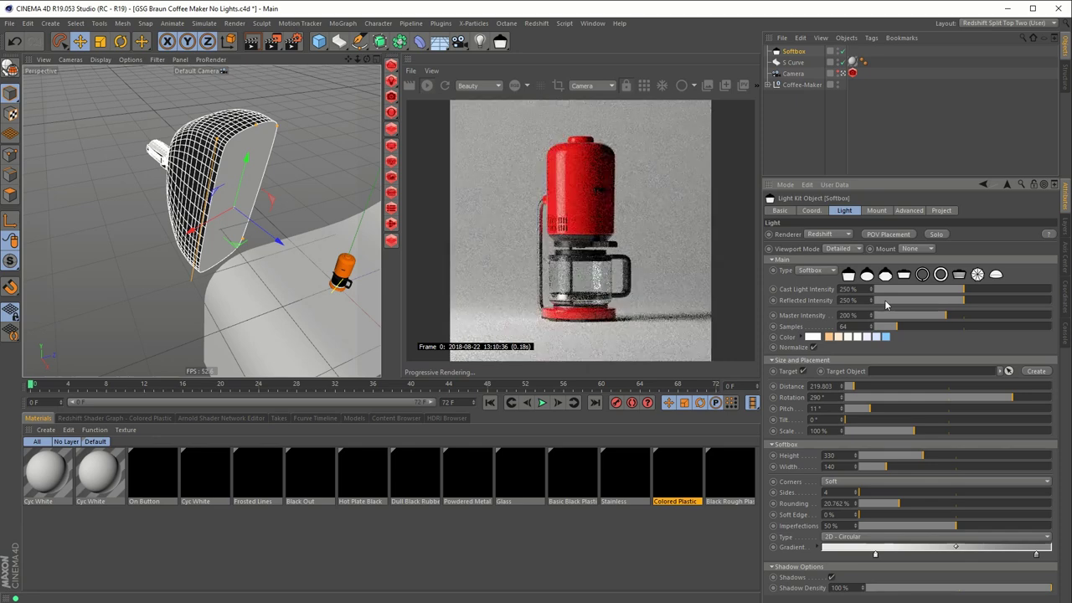
double_click(848, 300)
type("3")
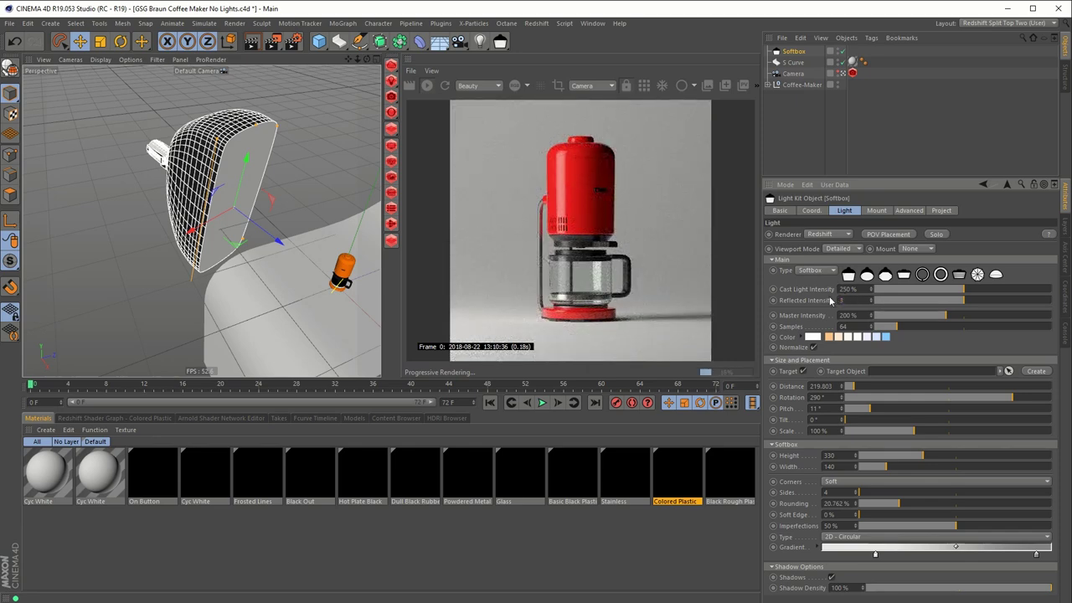
type("50")
key("Return")
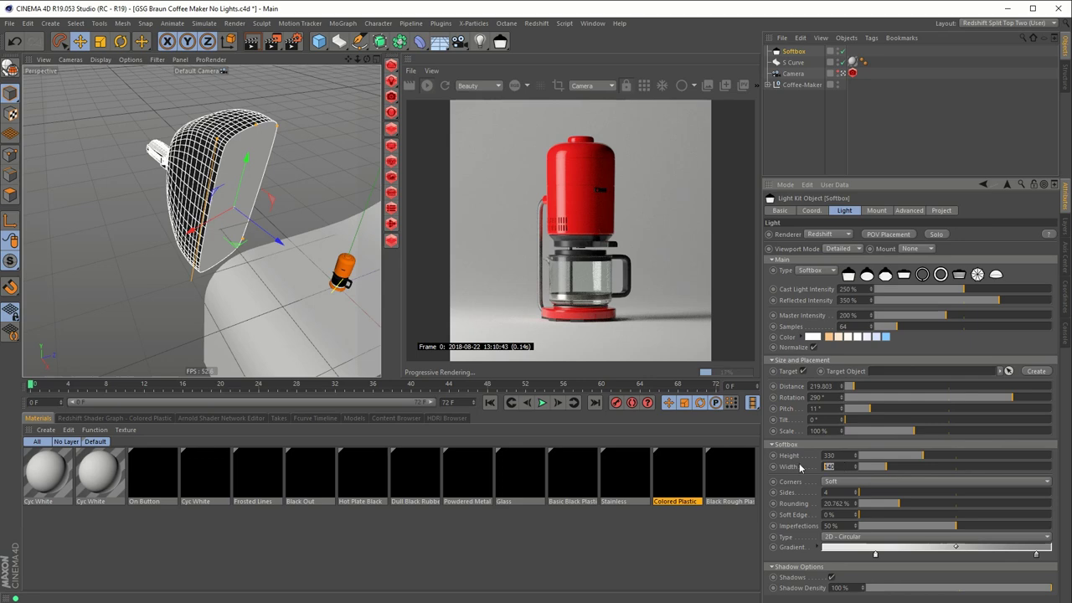
- Widen the softbox to 200 and rename the light Key
type("0")
key("Return")
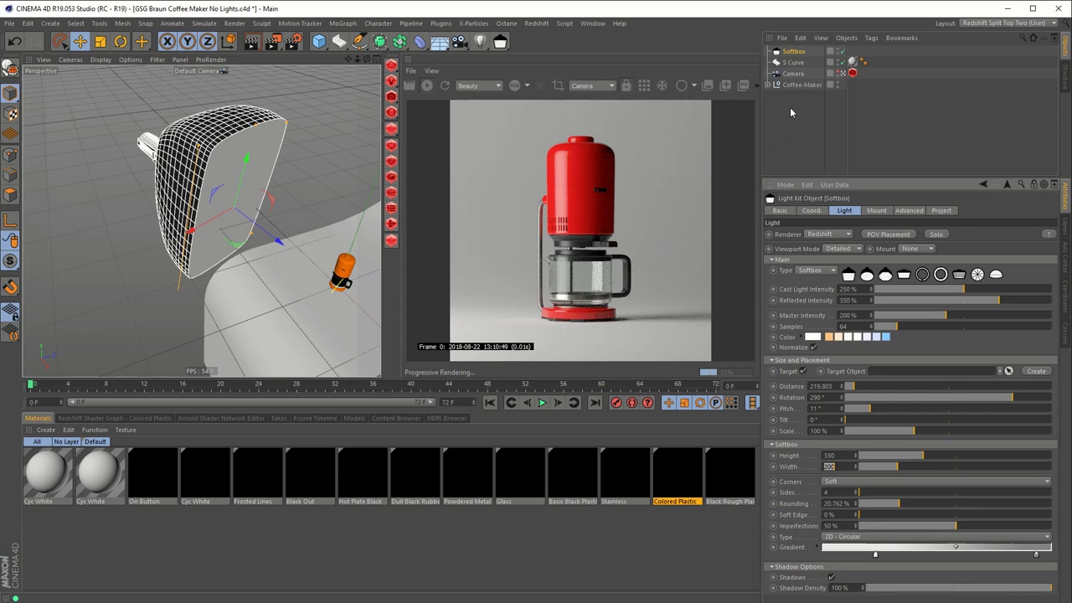
double_click(794, 51)
type("Key")
key("Return")
left_click(500, 43)
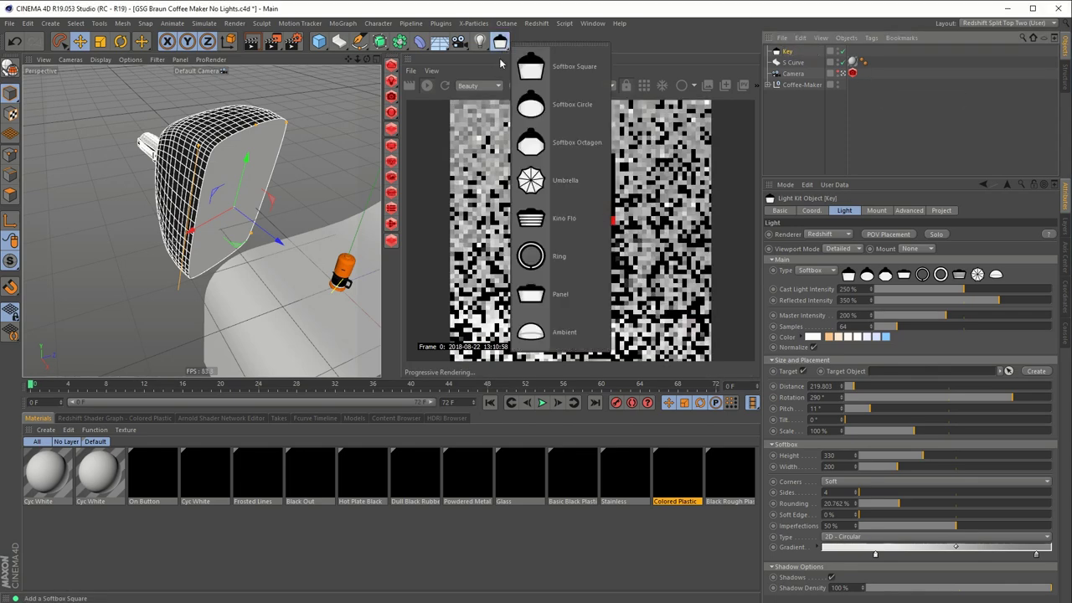
- Add another square softbox and aim it at the scene from its own point of view
left_click(555, 67)
left_click_drag(293, 234, 330, 308, "alt")
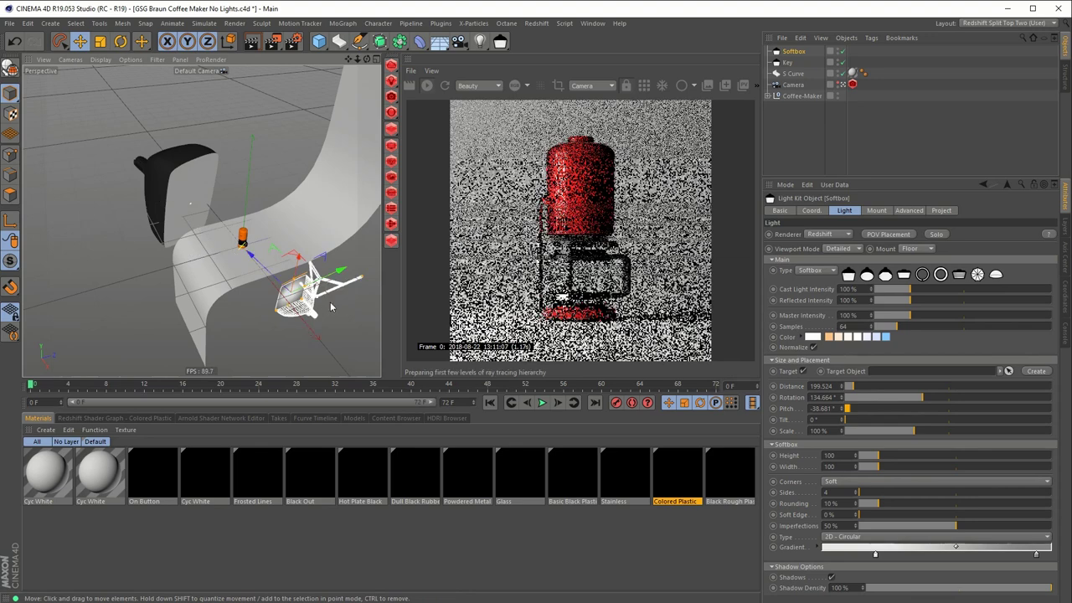
left_click(877, 235)
left_click_drag(233, 201, 235, 251)
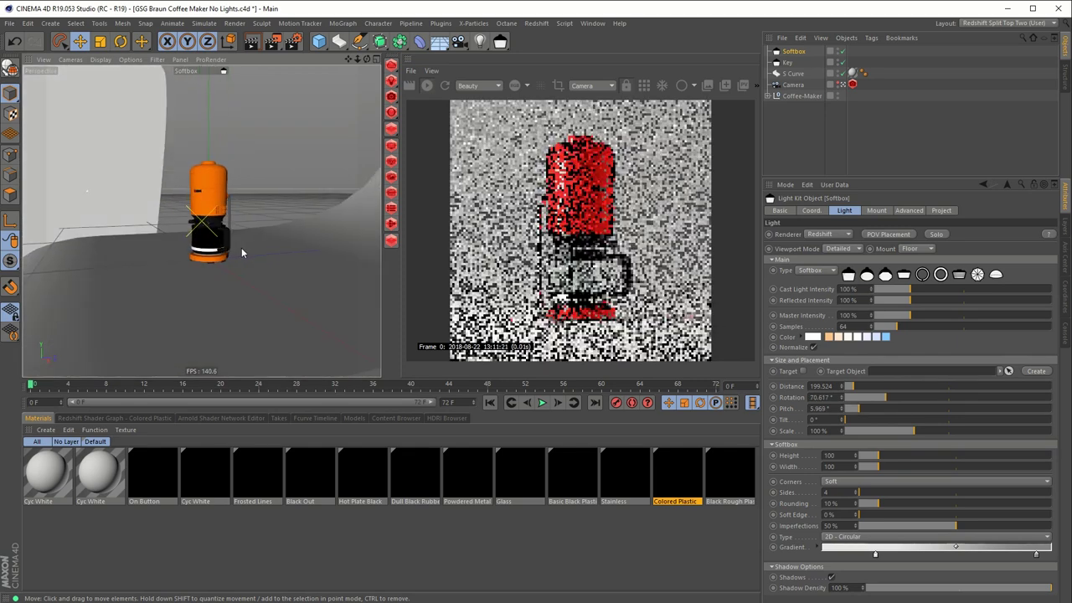
left_click(890, 234)
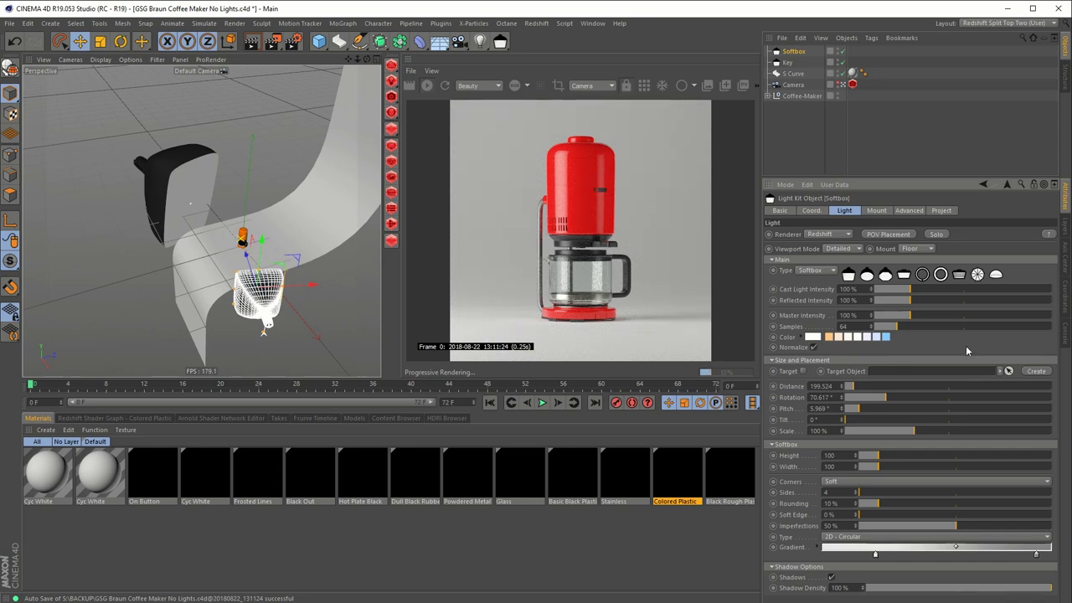
left_click_drag(240, 320, 301, 294, "alt")
- Detach the new softbox from the floor mount, resize it to 382 × 99 and rotate it
left_click(928, 249)
left_click(913, 259)
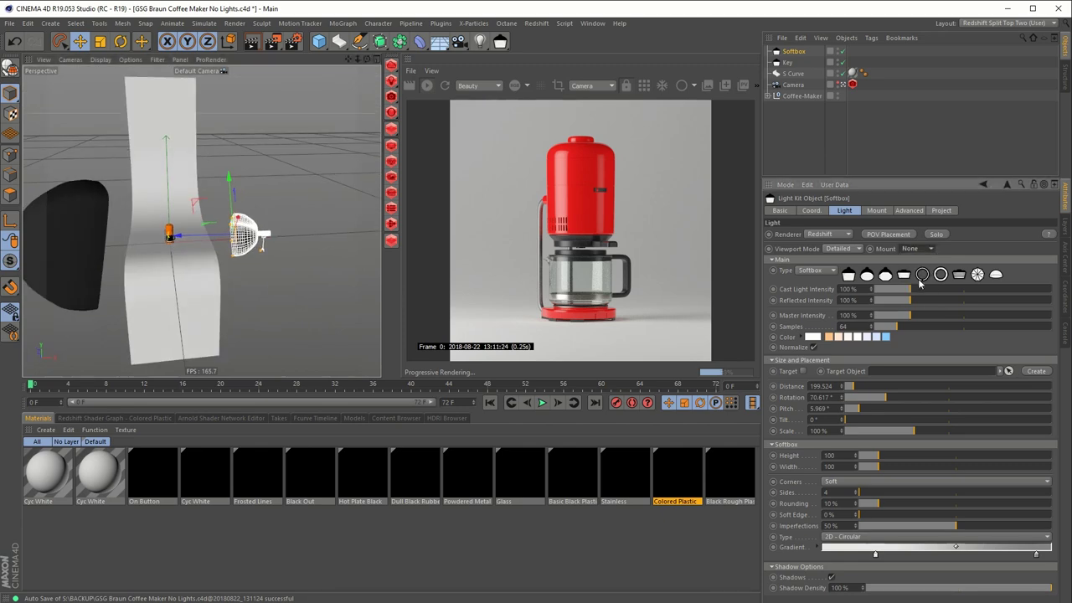
left_click_drag(248, 176, 195, 235, "alt")
left_click_drag(297, 262, 345, 287, "alt")
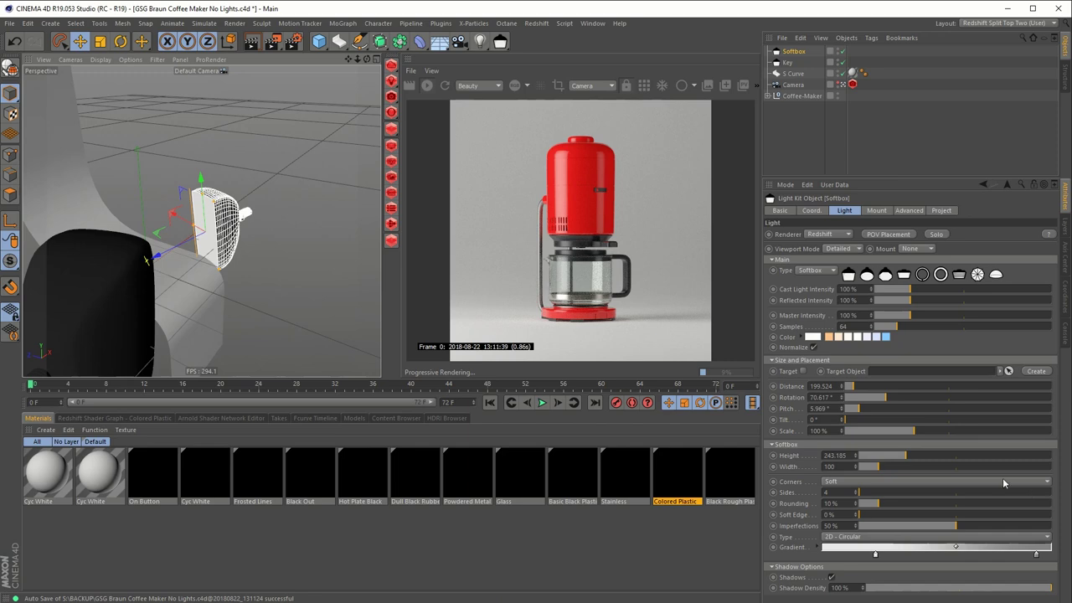
left_click_drag(891, 472, 933, 458)
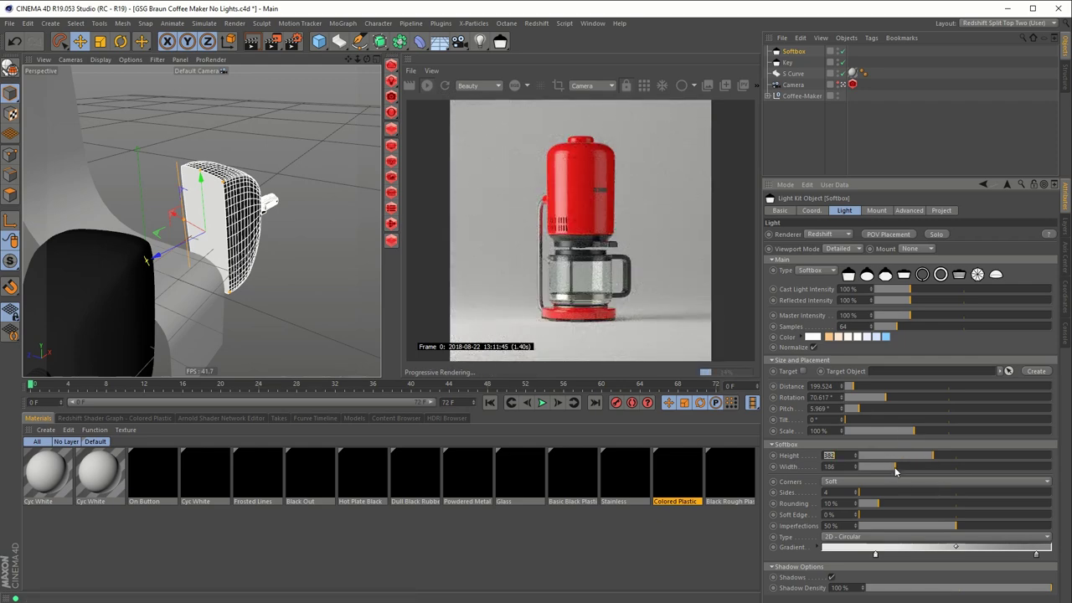
left_click_drag(897, 471, 880, 469)
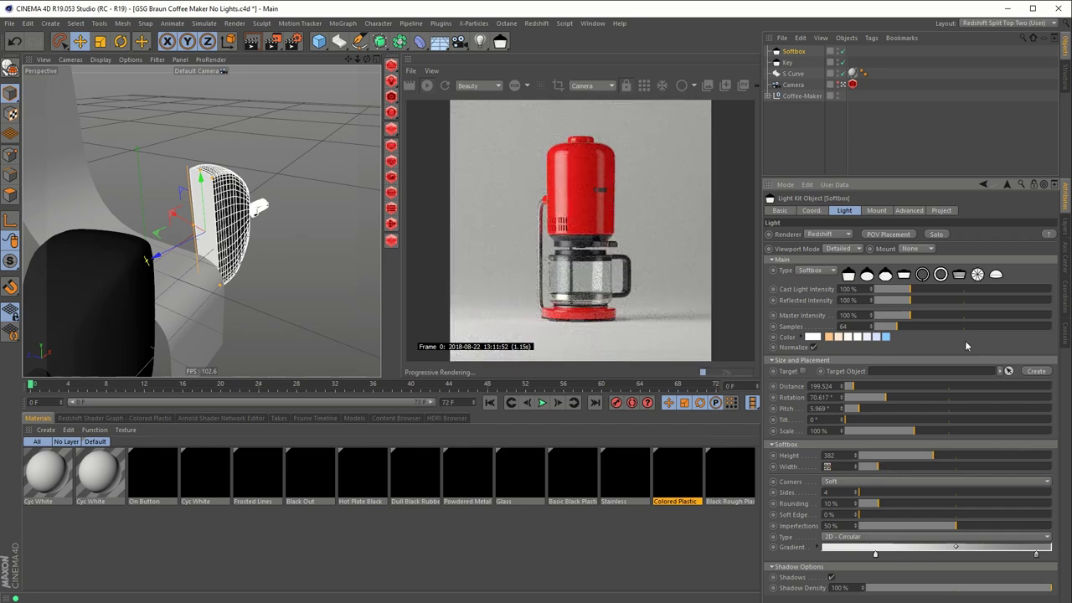
left_click_drag(888, 400, 904, 401)
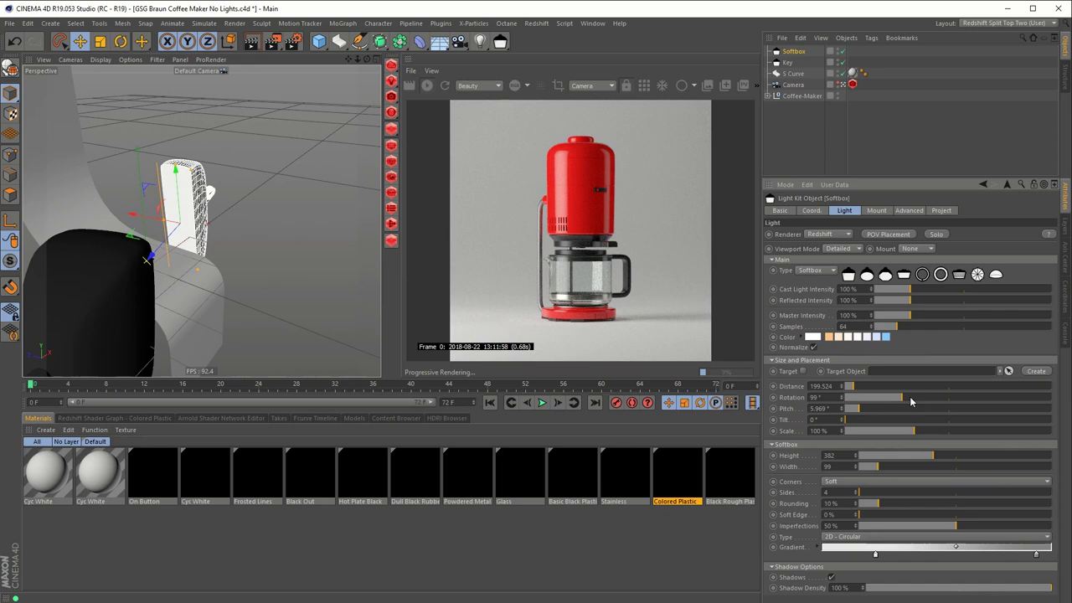
- Give the side softbox 200% master intensity and add a circular softbox light
type("200")
key("Return")
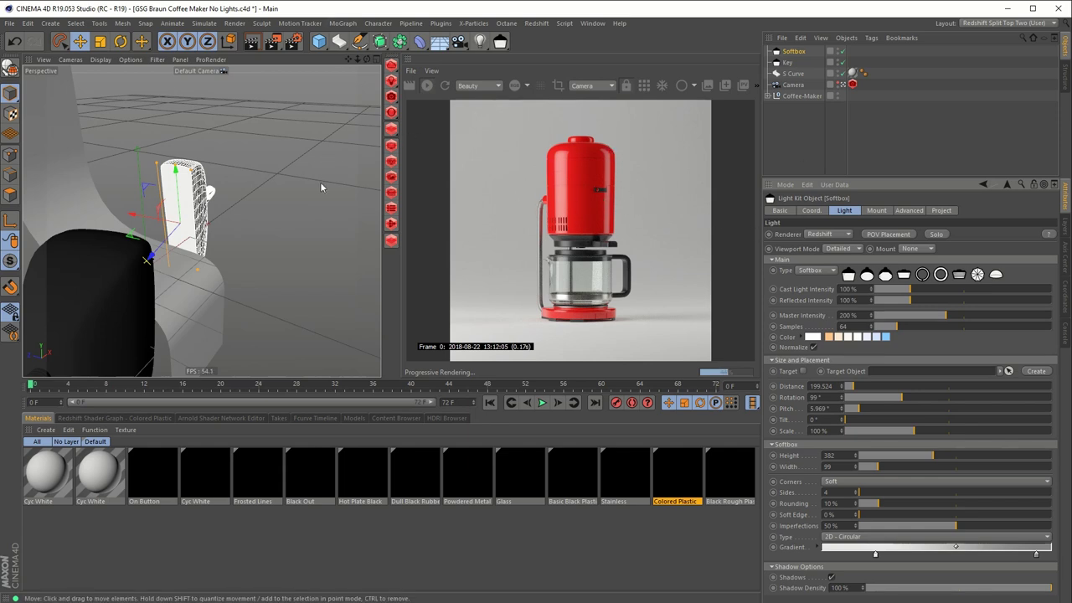
left_click_drag(318, 220, 218, 216, "alt")
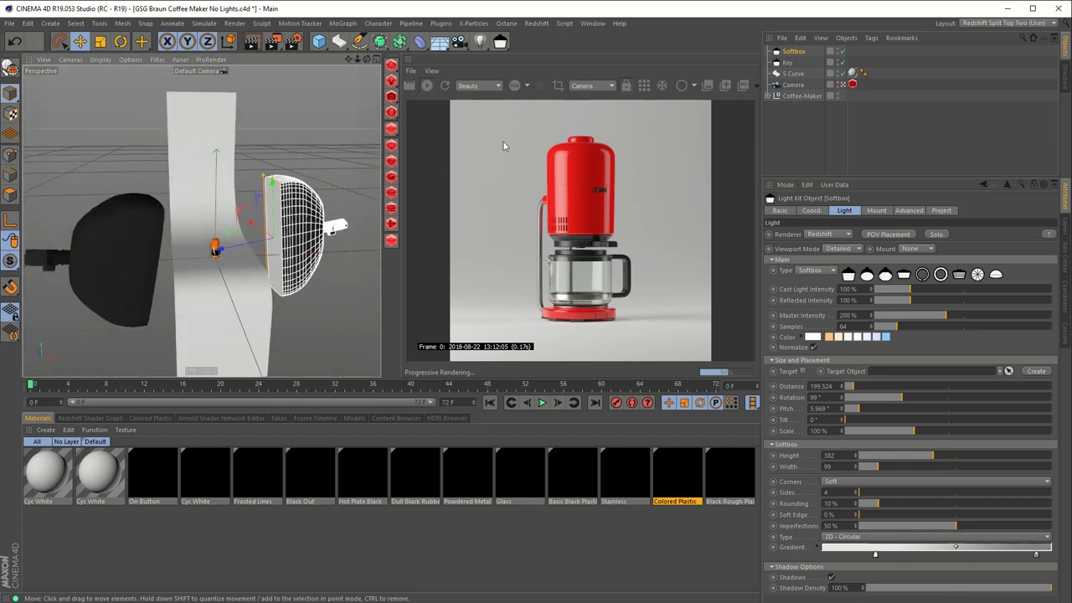
left_click_drag(501, 42, 585, 109)
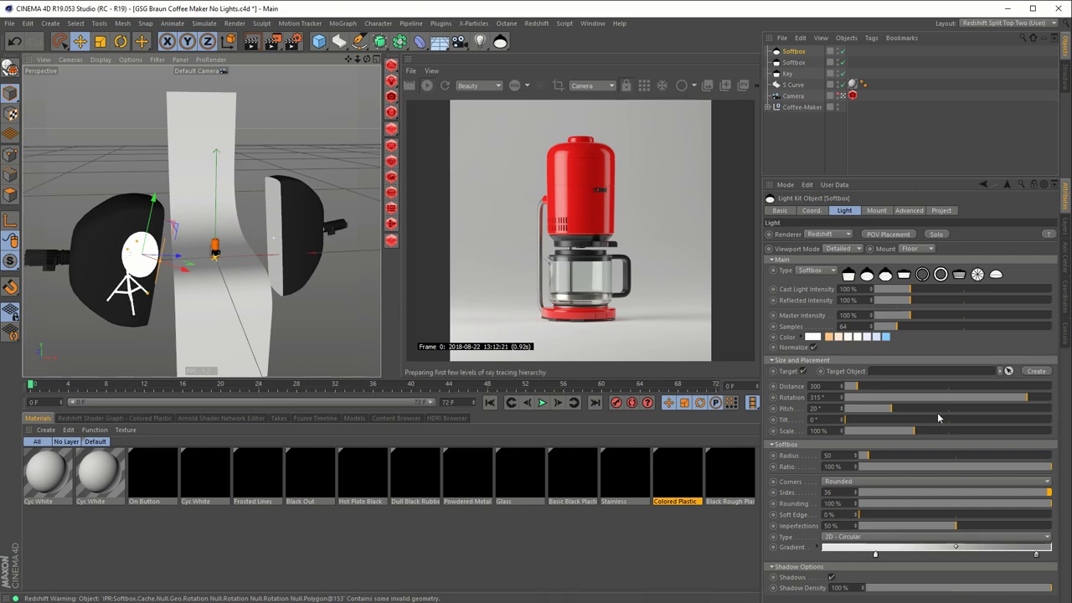
- Set the round softbox's mount to None, rotation 360° and pitch 90°, then scale it into a large dome
left_click(913, 249)
left_click(914, 259)
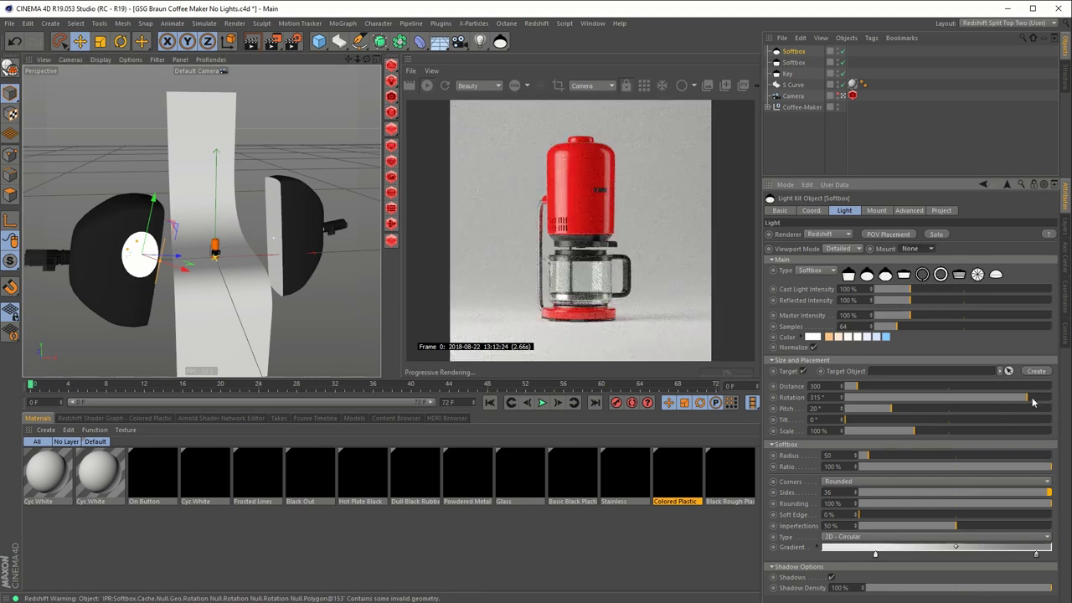
left_click_drag(1028, 397, 1064, 403)
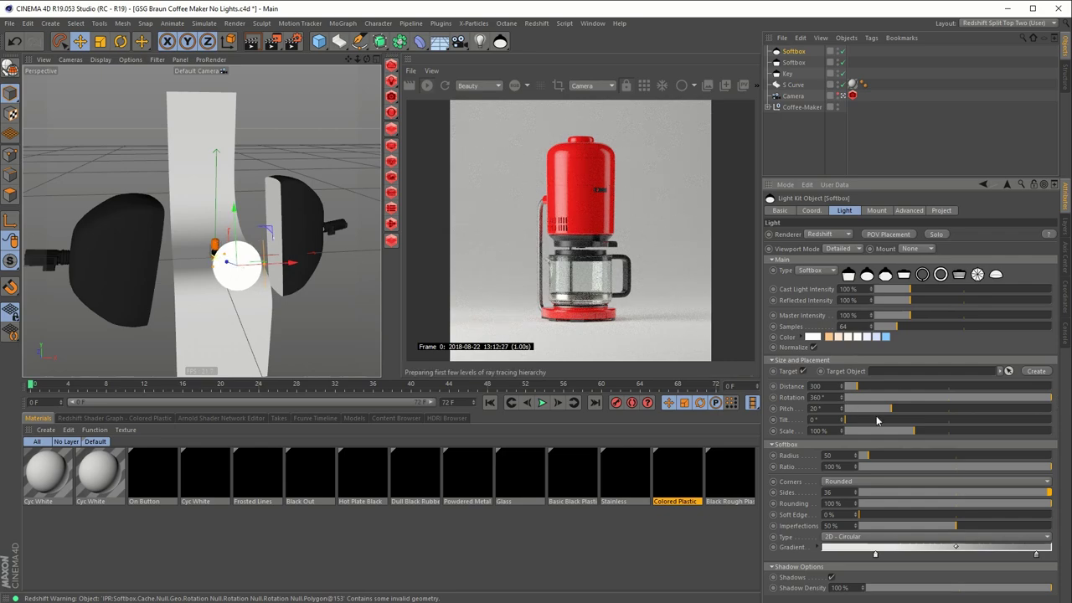
left_click_drag(882, 410, 1052, 410)
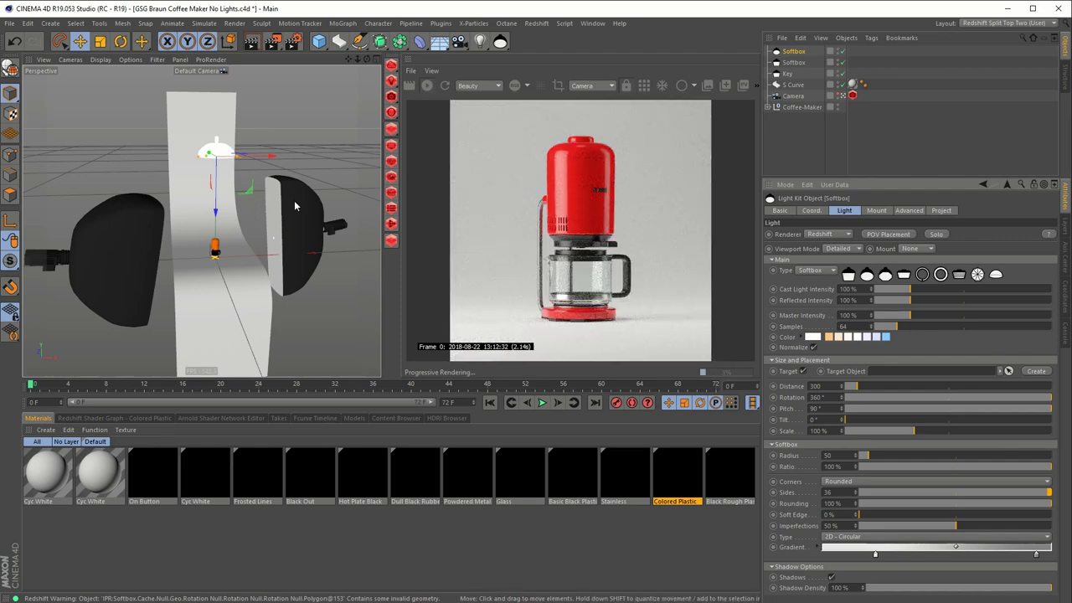
key("t")
left_click_drag(225, 114, 312, 115)
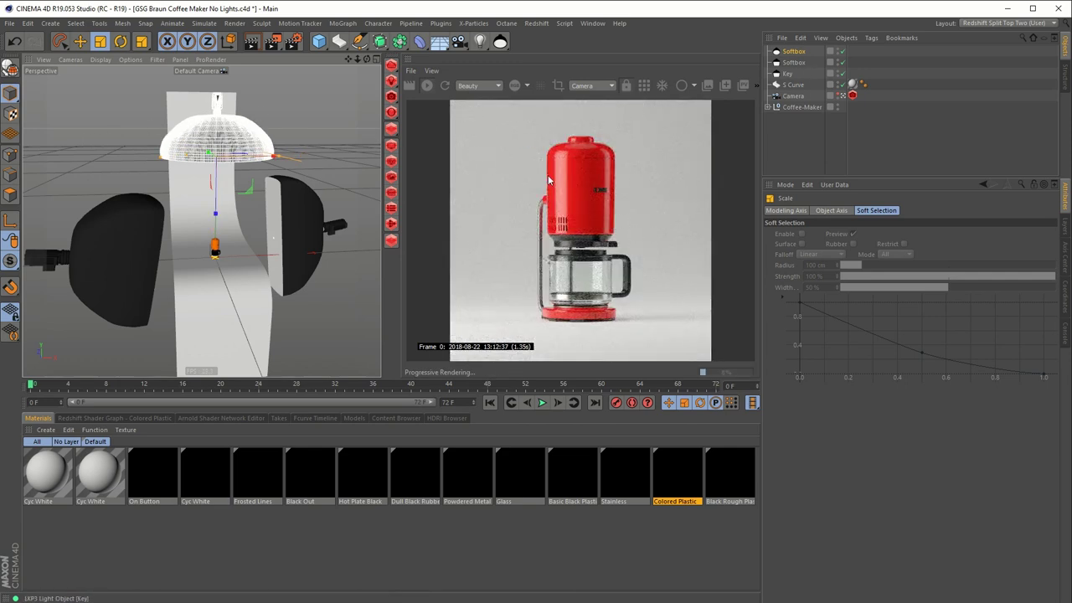
- Hide the two softboxes in the viewport and tilt the overhead softbox down to 76° pitch
left_click(795, 52)
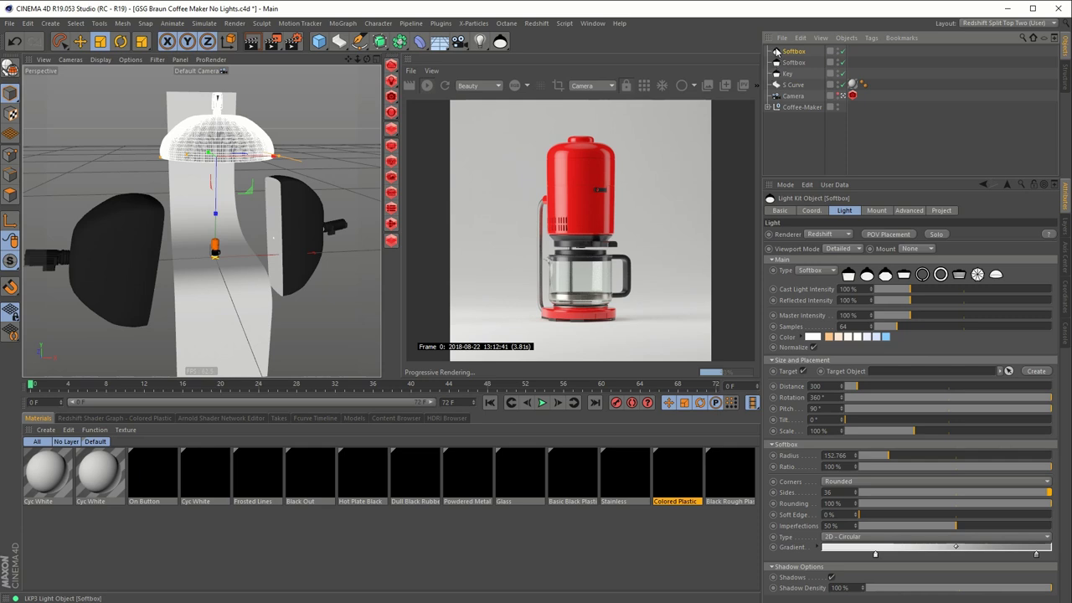
left_click_drag(830, 62, 830, 74)
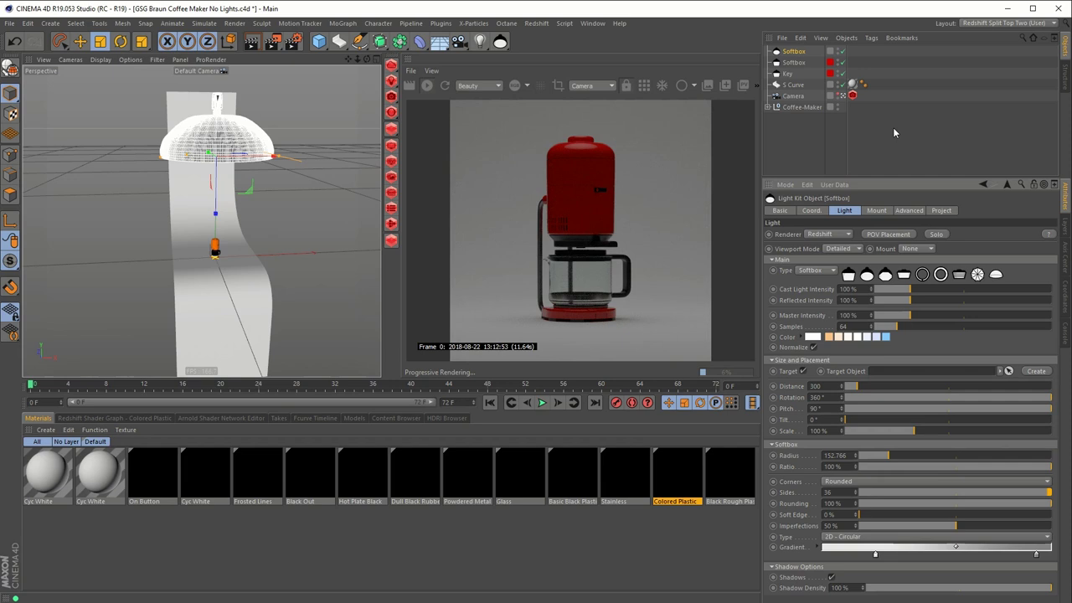
left_click(852, 315)
type("250")
key("Return")
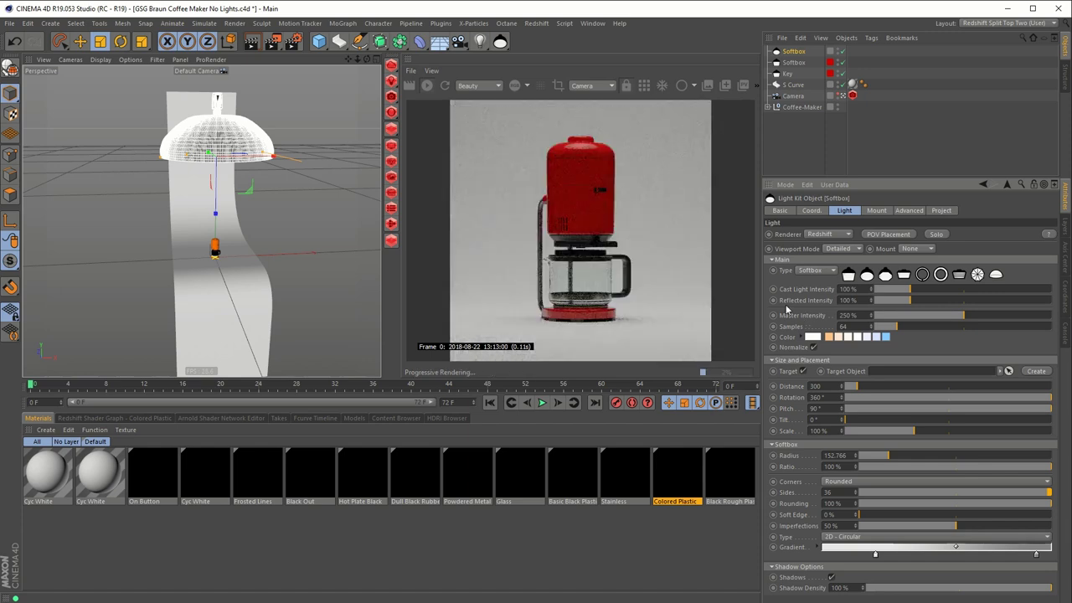
left_click_drag(1048, 410, 1028, 411)
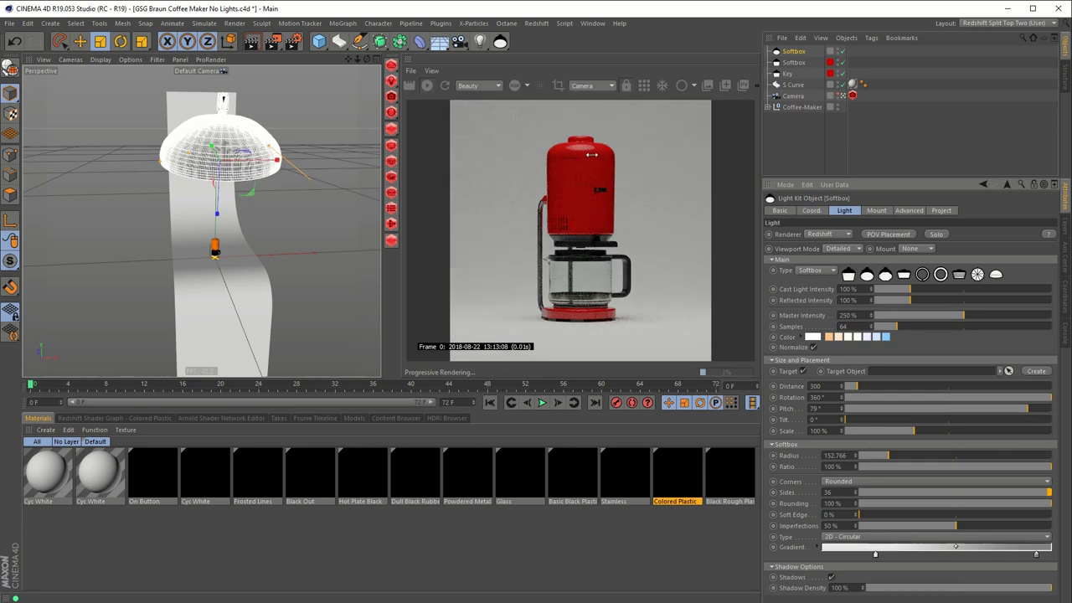
left_click_drag(1029, 414, 1020, 411)
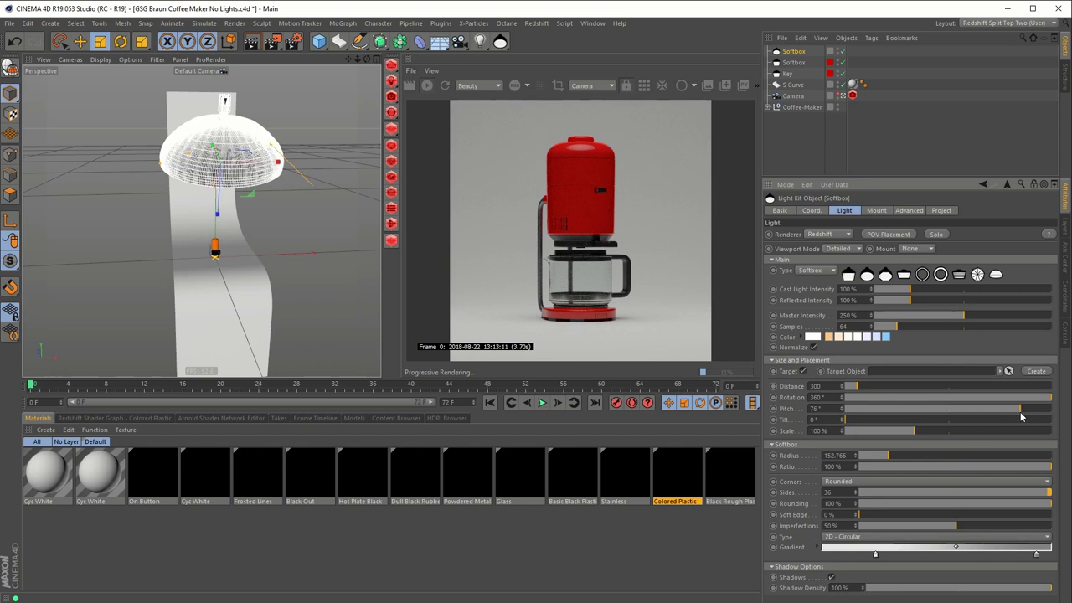
- Raise the overhead softbox to 400% master intensity and enlarge its radius to about 190
left_click(846, 315)
type("400")
key("Return")
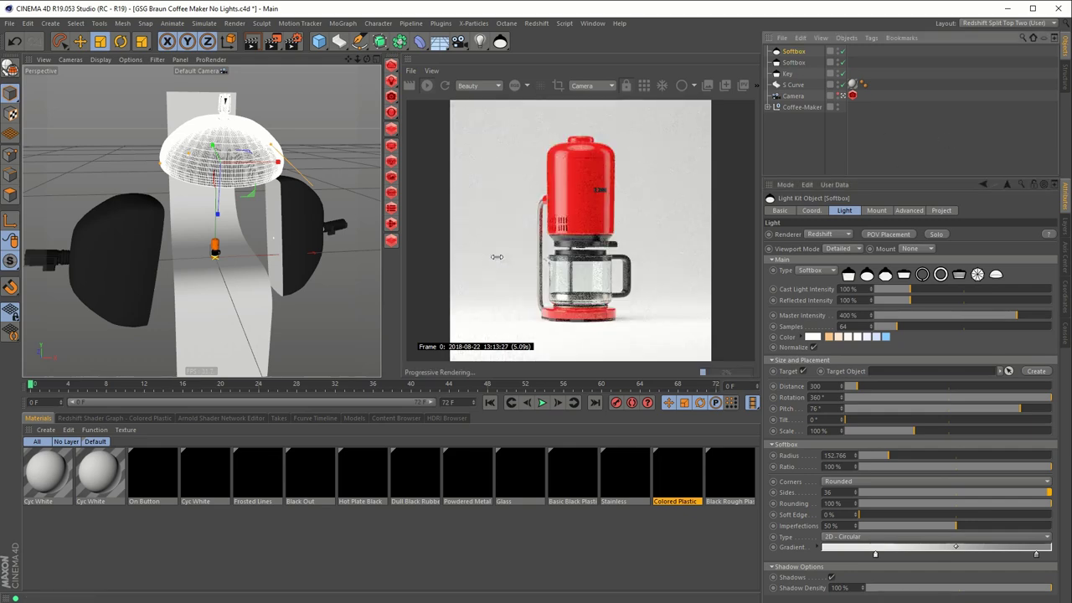
left_click_drag(103, 158, 402, 105)
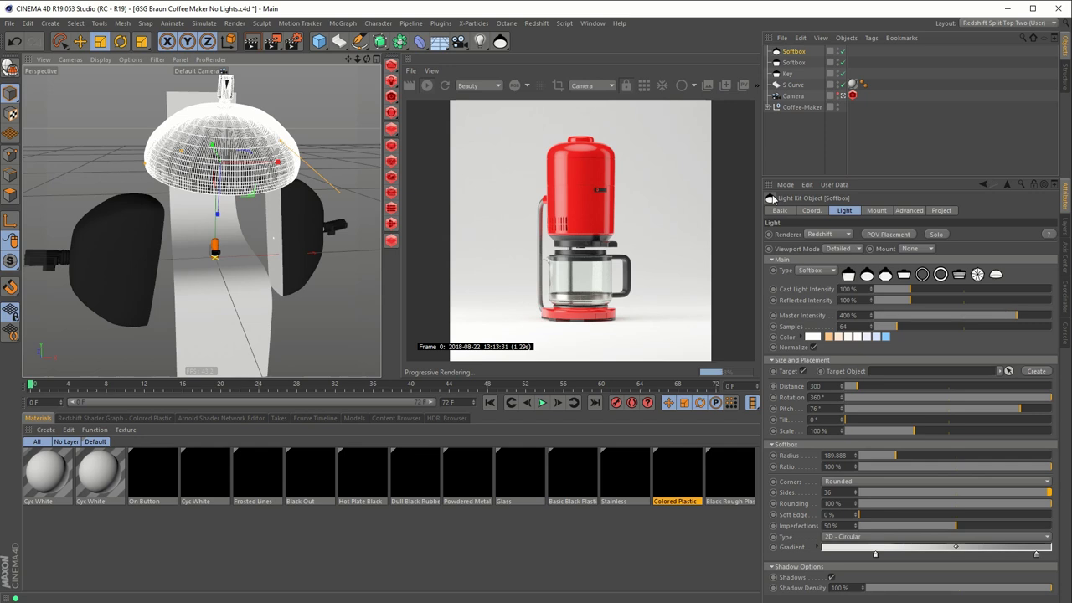
left_click(789, 74)
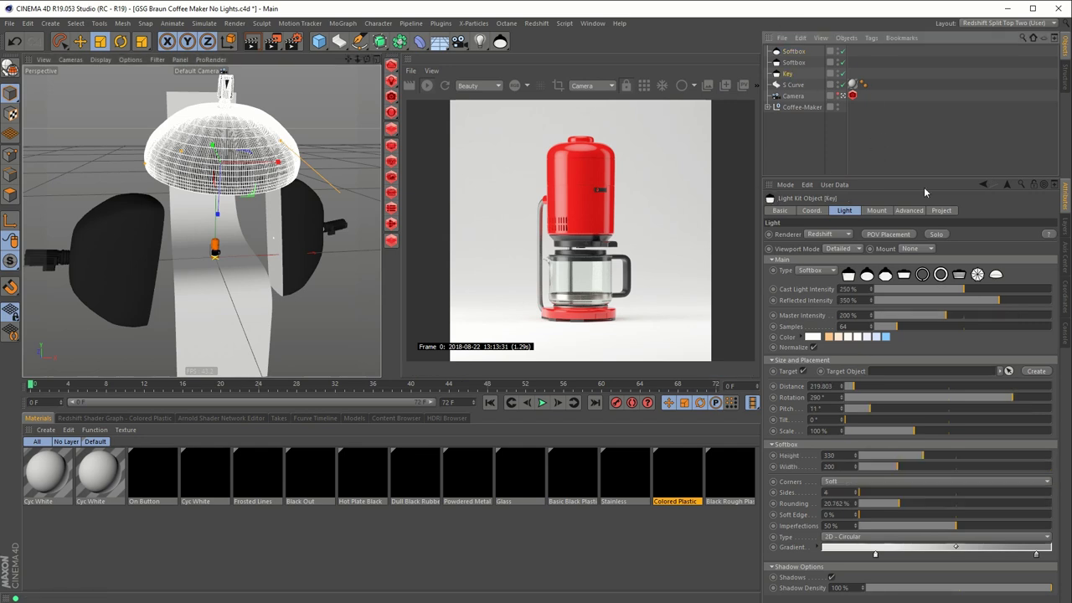
- Lower the Key light's cast light intensity to 100%
left_click(846, 289)
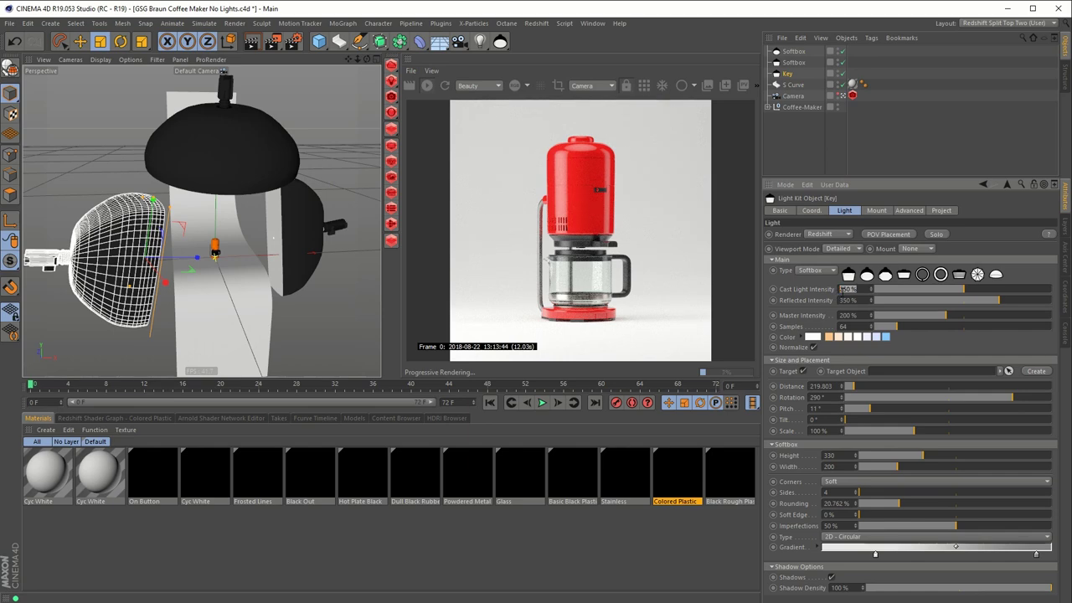
type("100")
key("Return")
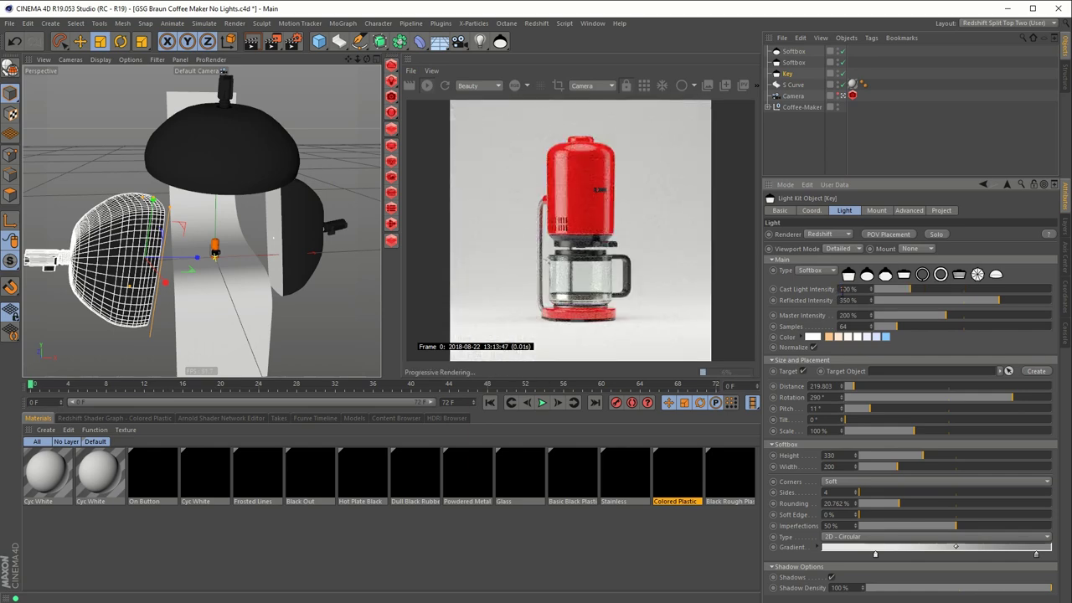
- Set the overhead softbox's cast light intensity to 120% after trying 250%
left_click(224, 81)
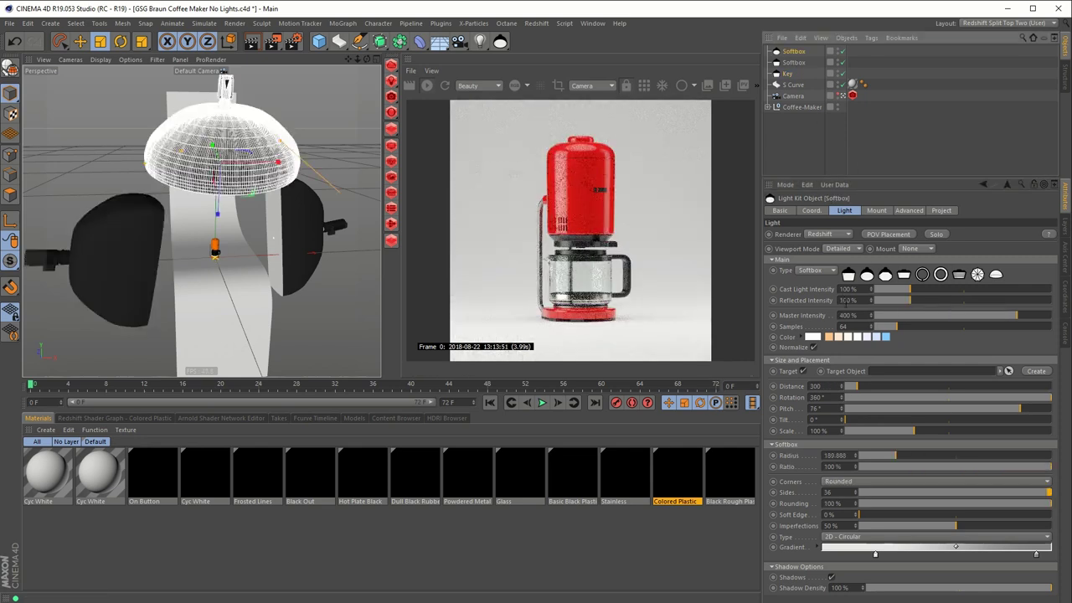
left_click(860, 289)
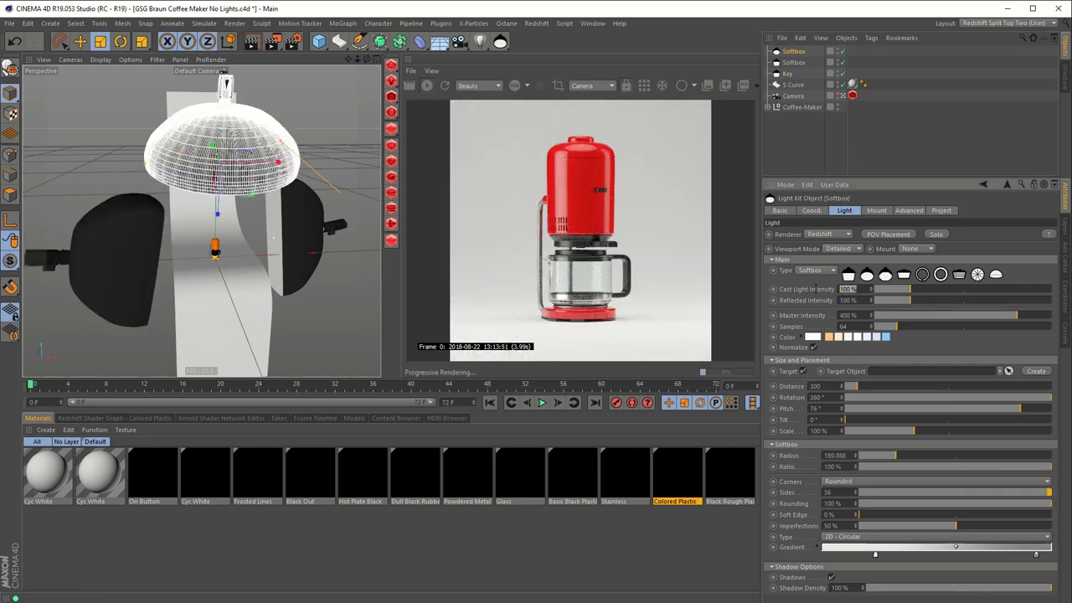
type("250")
key("Return")
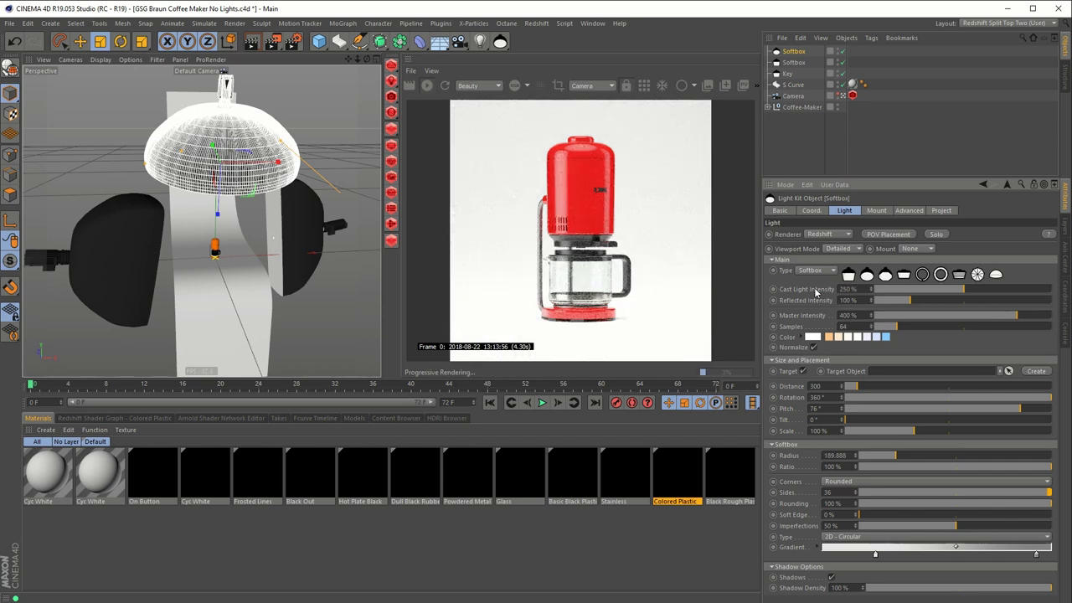
left_click_drag(855, 288, 834, 292)
type("120")
key("Return")
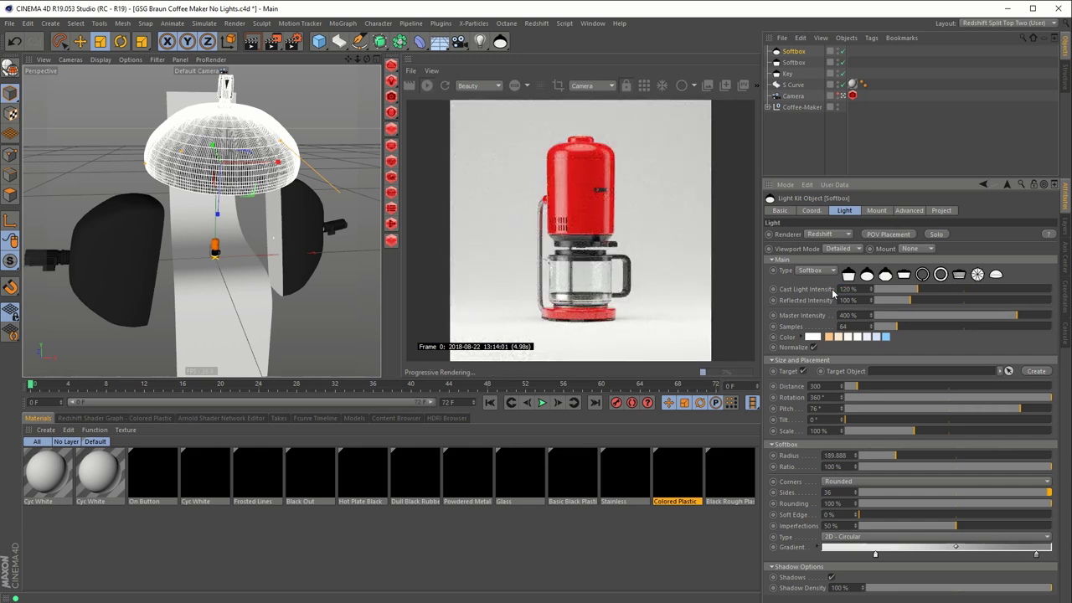
left_click(830, 76)
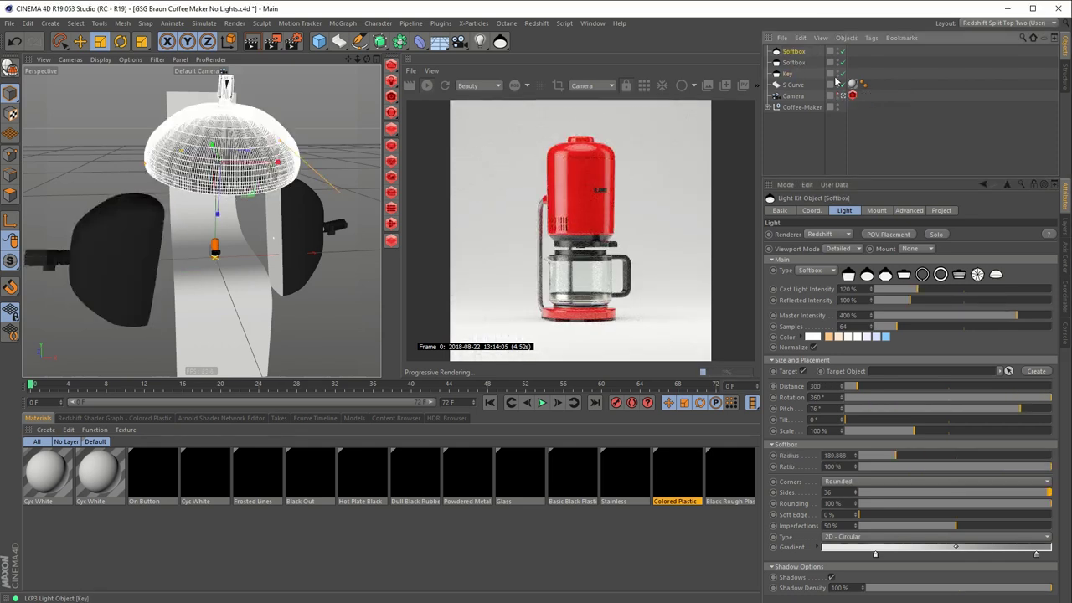
- Rename the side softbox Fill, reselect Key and enlarge the render view area
left_click(795, 63)
type("Fill")
key("Return")
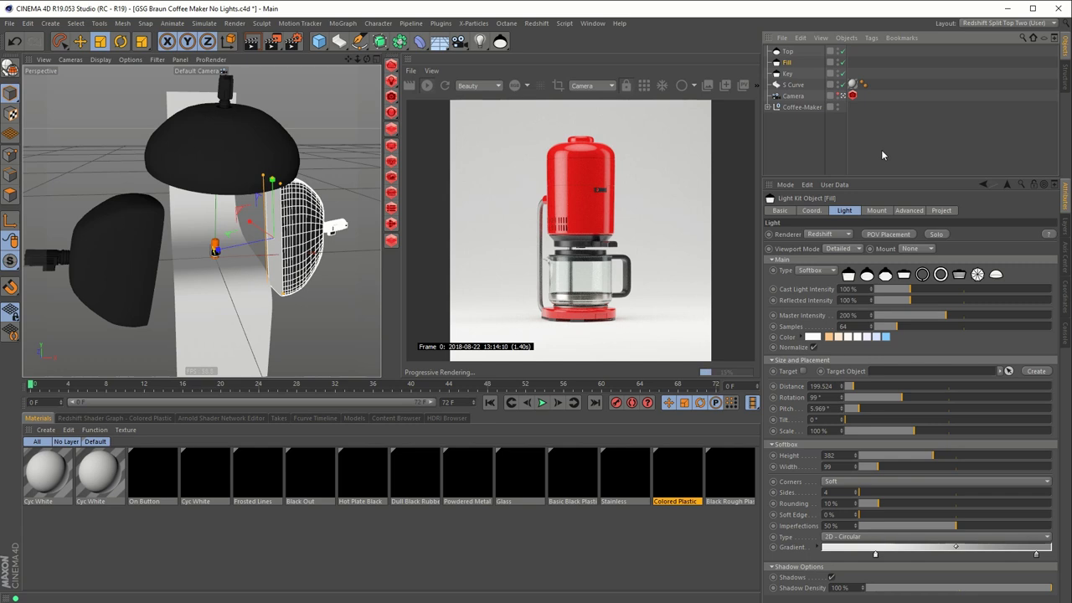
left_click(788, 76)
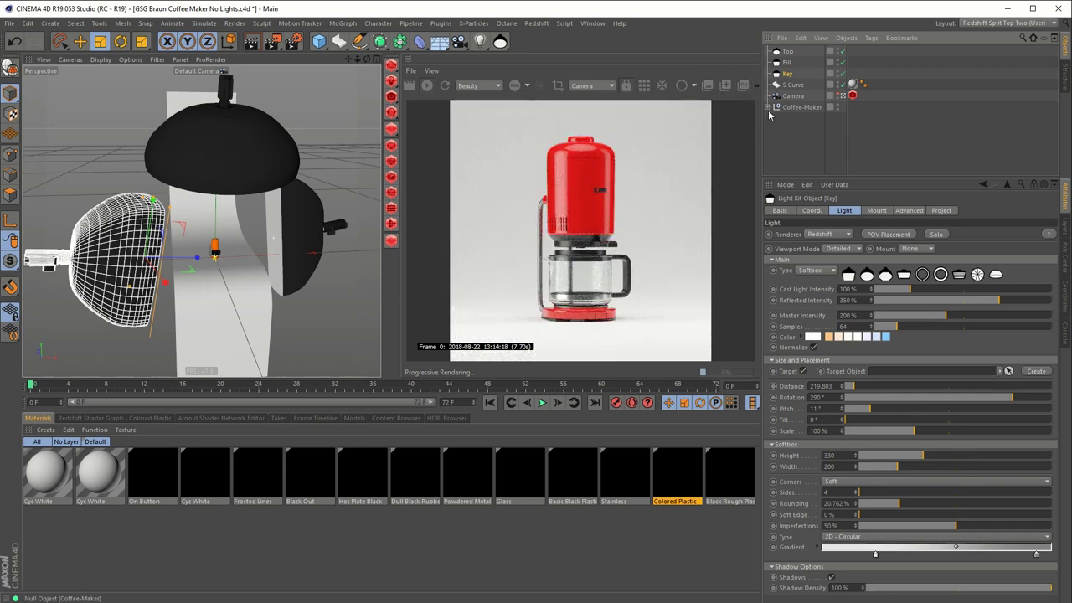
left_click_drag(764, 119, 785, 92)
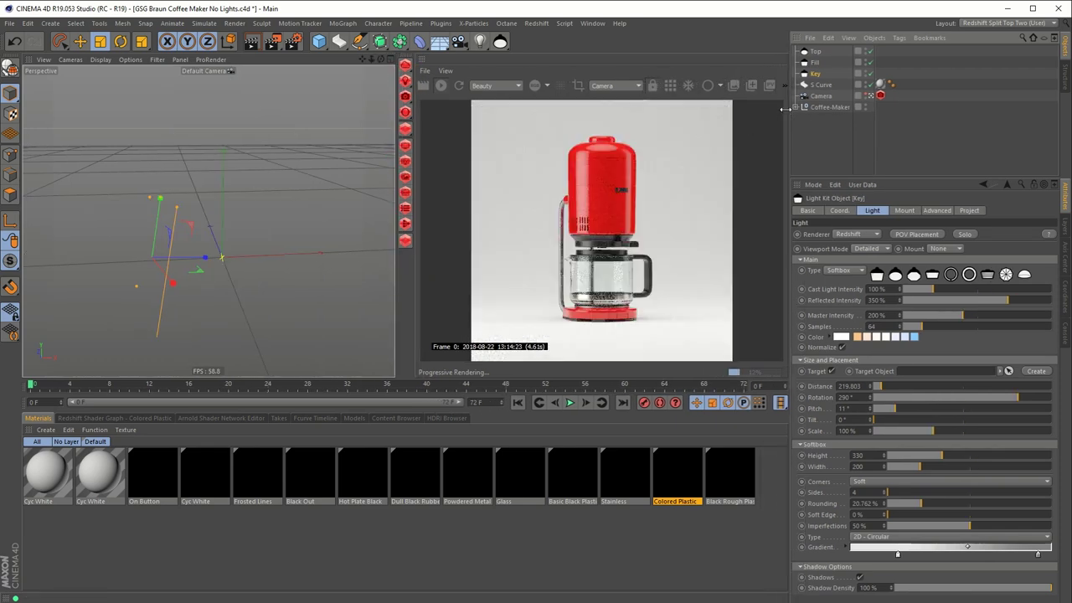
- Zoom and pan the Redshift render onto the red tank and draw a render region over its body
left_click(477, 105)
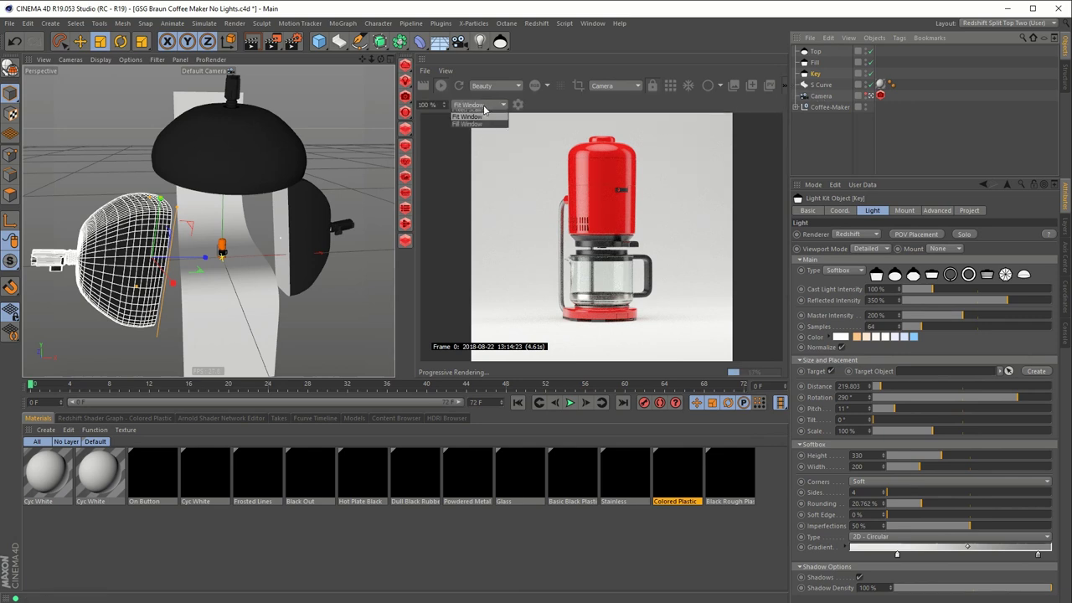
left_click(469, 114)
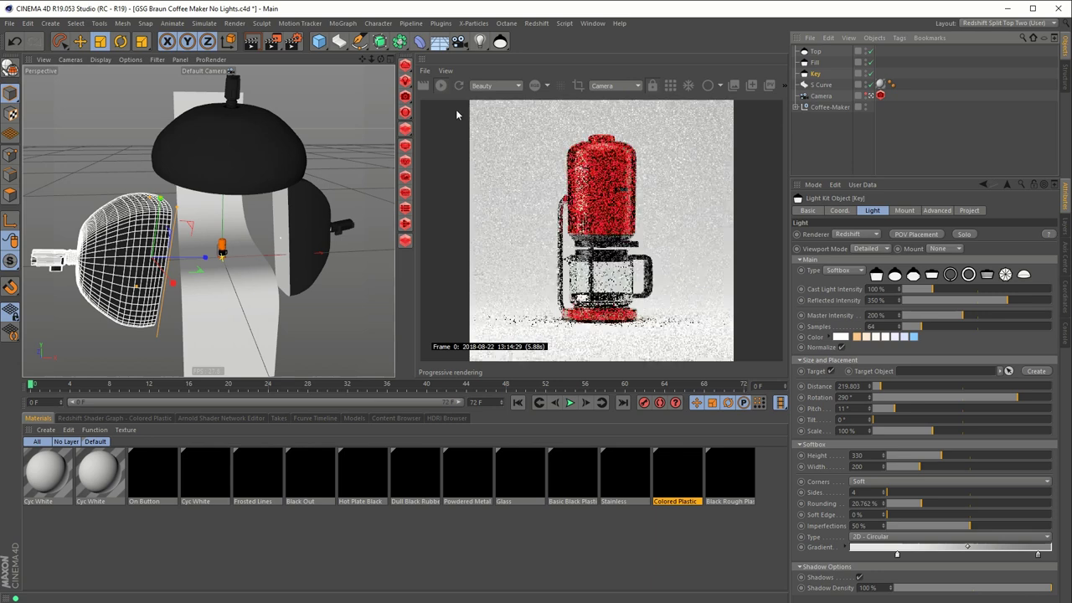
scroll(524, 159, "up", 4)
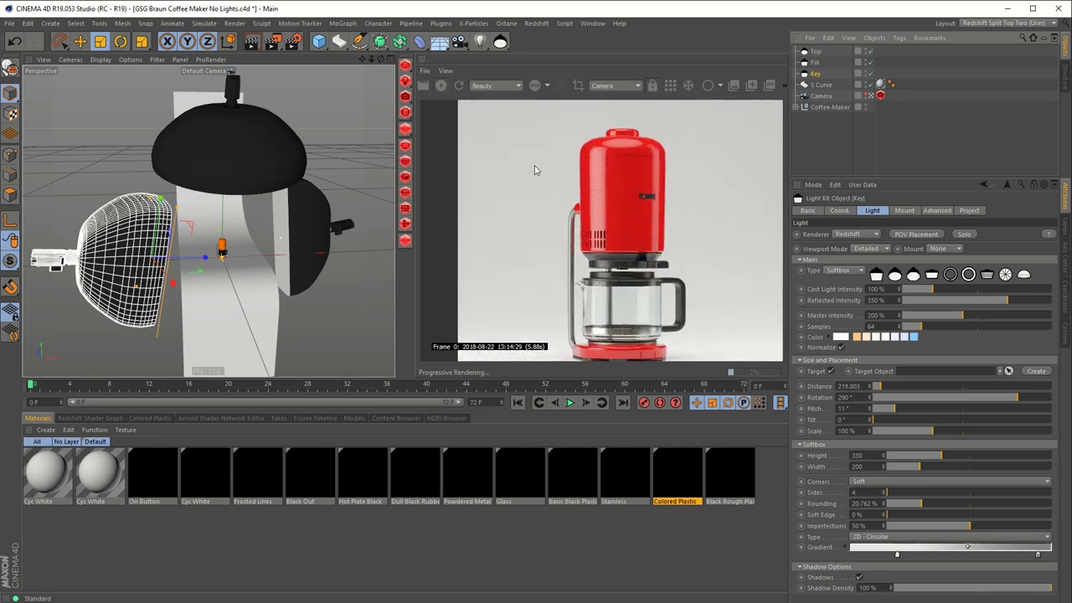
scroll(622, 191, "up", 1)
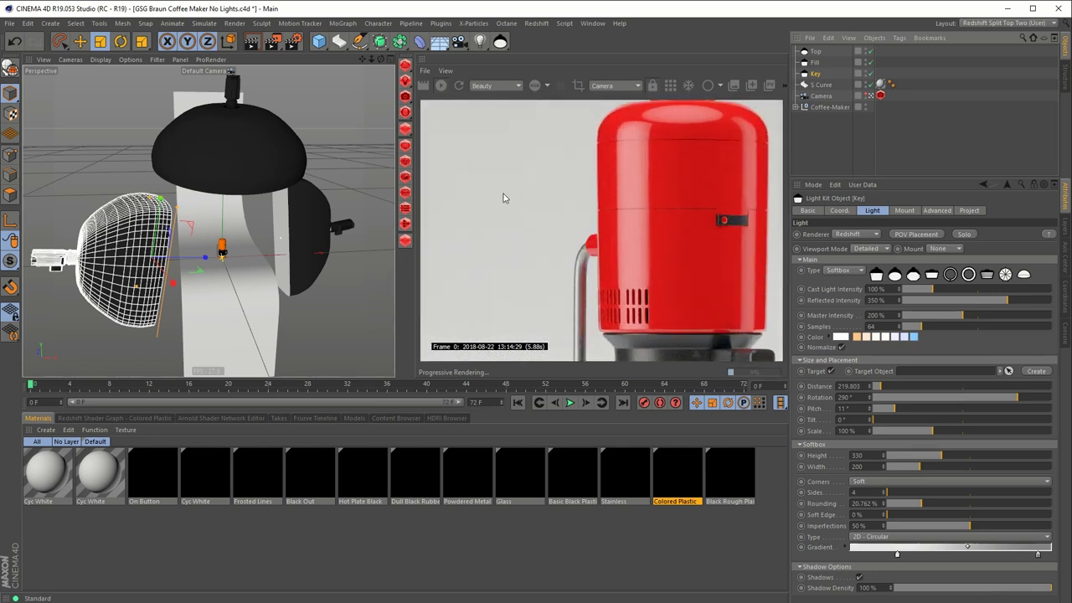
left_click(448, 73)
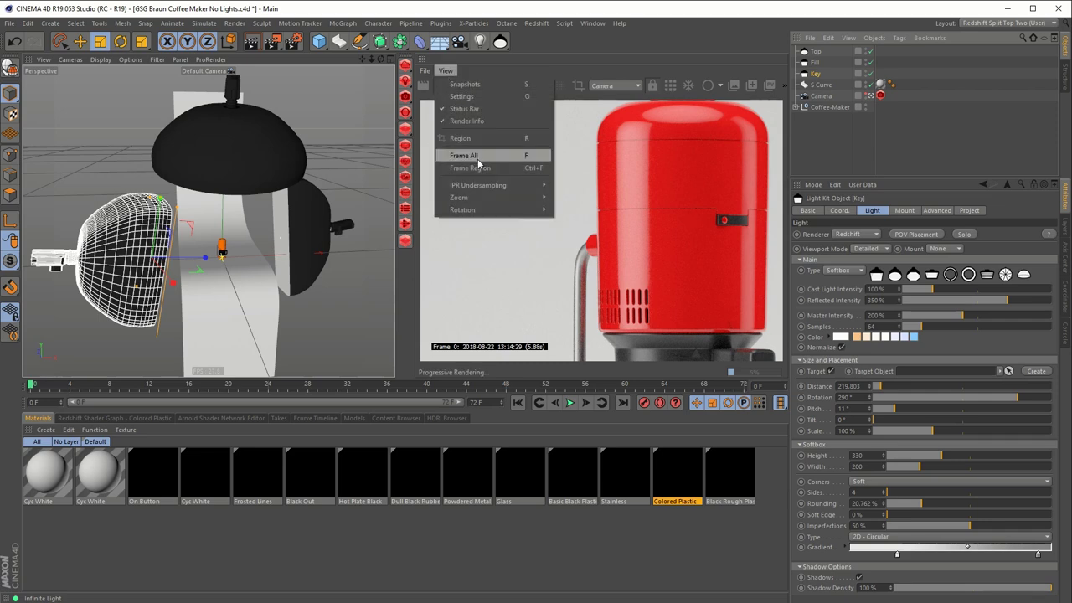
left_click(473, 155)
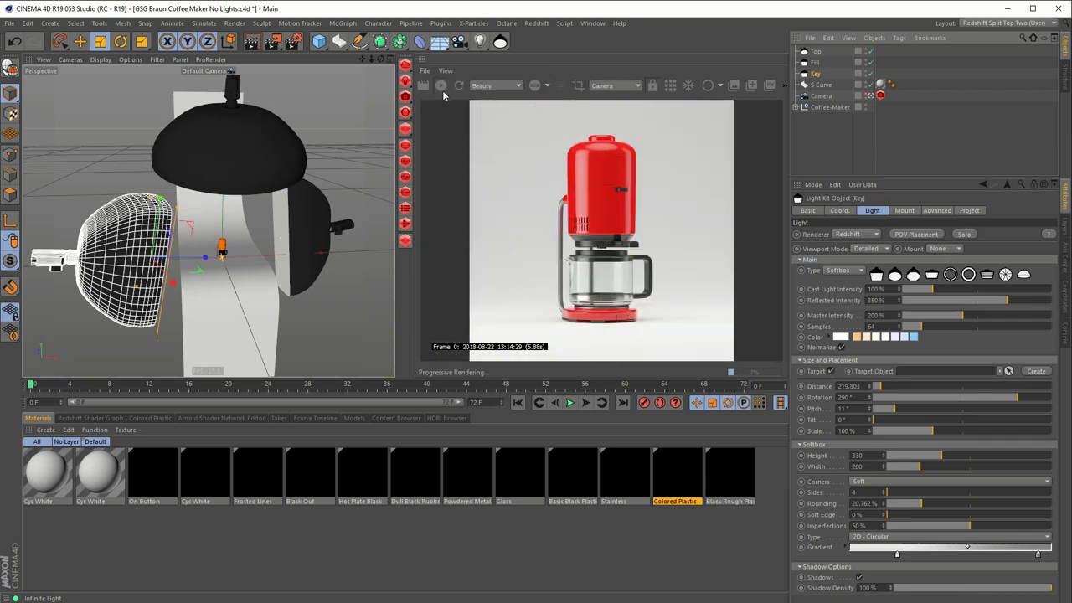
scroll(519, 197, "up", 3)
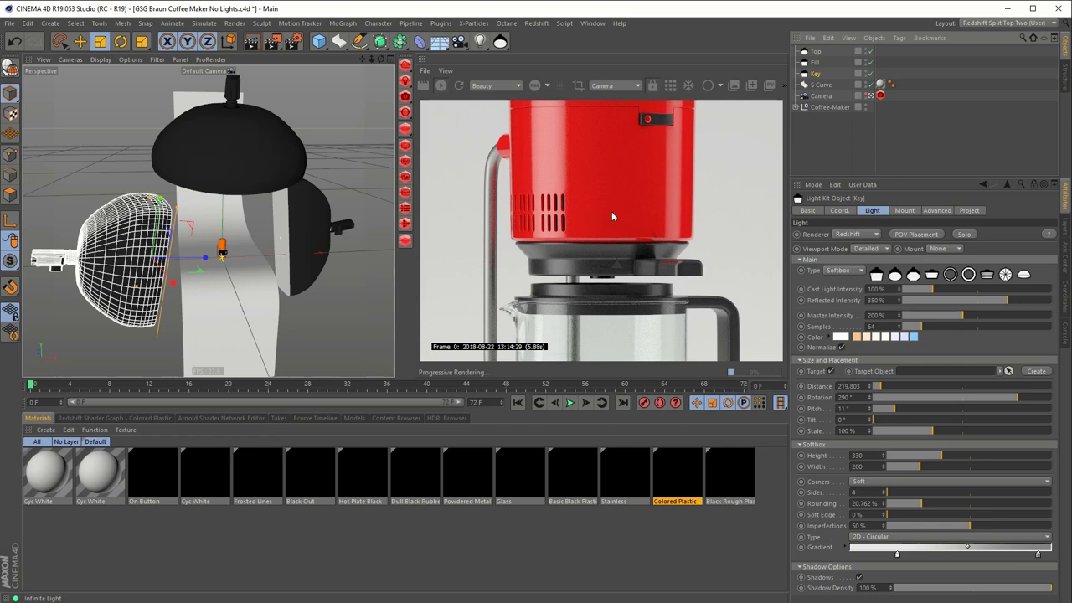
left_click_drag(620, 210, 613, 297)
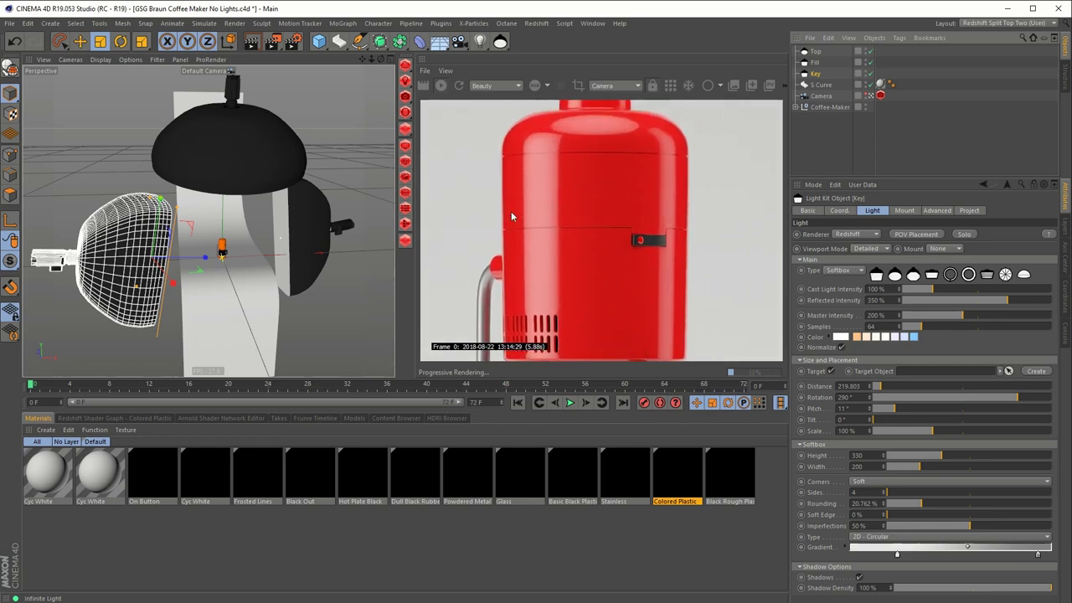
left_click_drag(458, 129, 639, 333)
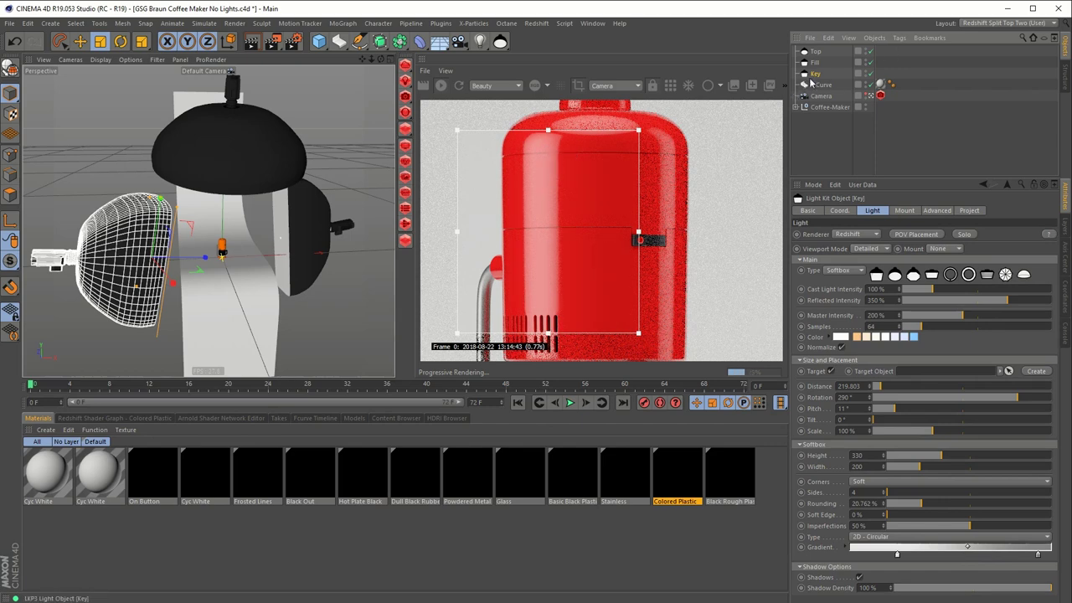
left_click(806, 75)
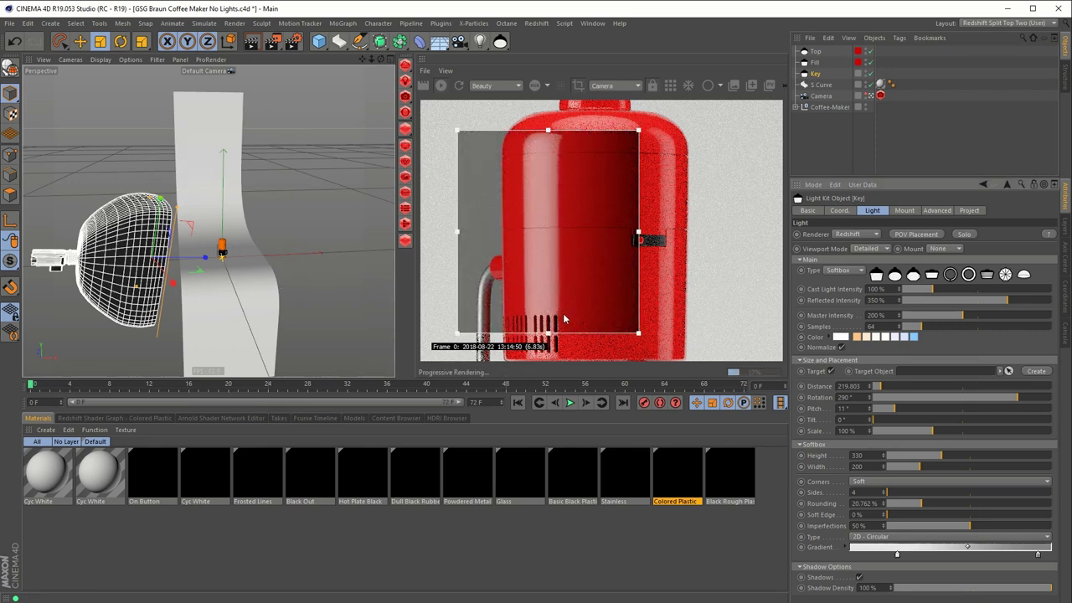
- Extend the render region upward, round the Key softbox to 39% and darken its gradient's outer stop
left_click_drag(586, 130, 566, 118)
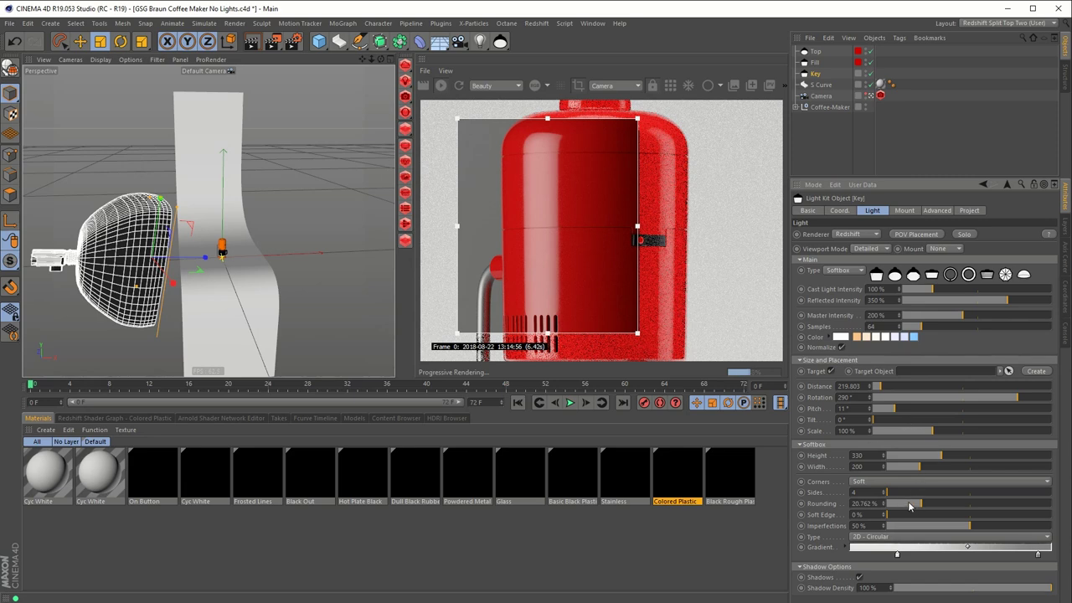
left_click_drag(938, 508, 952, 506)
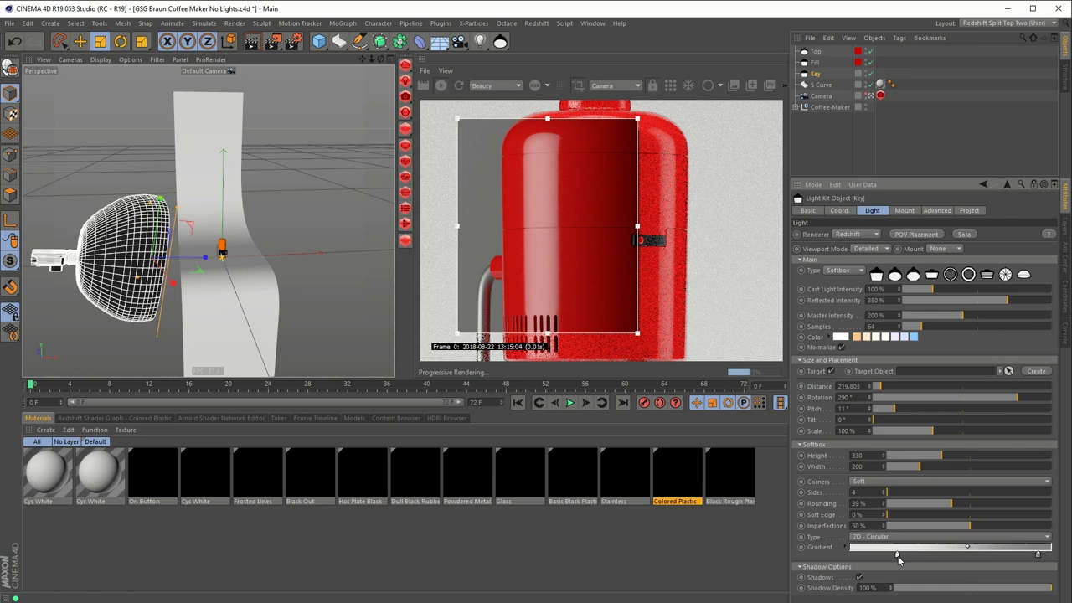
left_click_drag(898, 560, 857, 556)
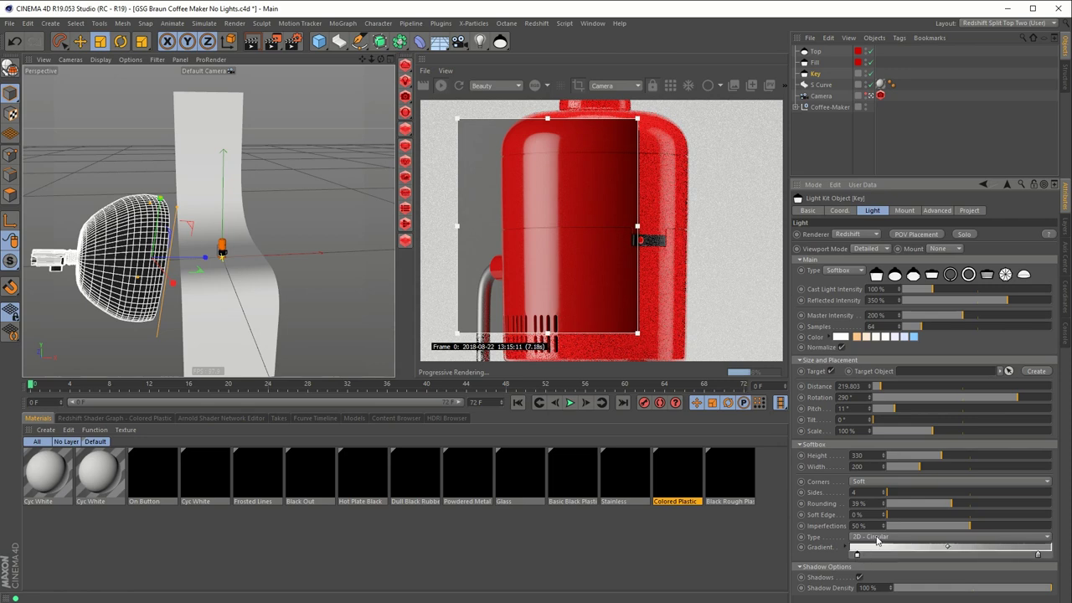
left_click(1038, 555)
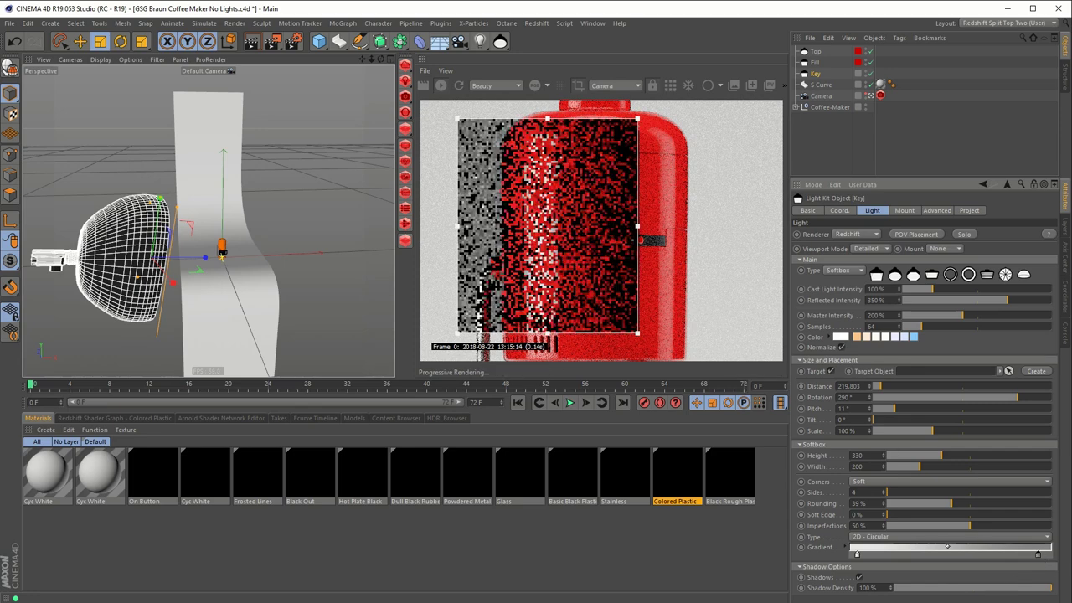
double_click(1038, 556)
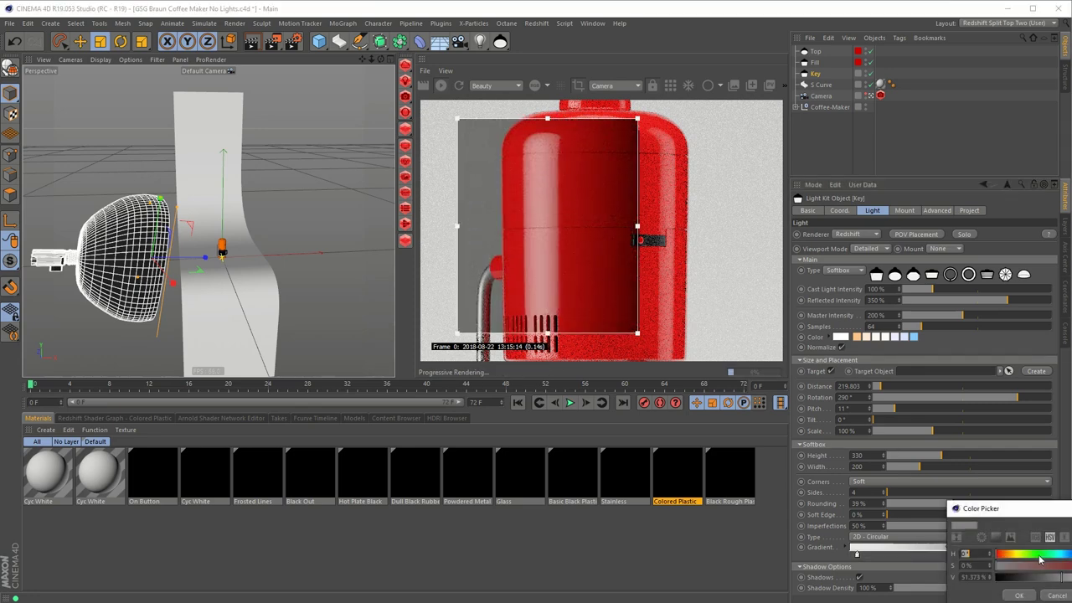
left_click(1019, 596)
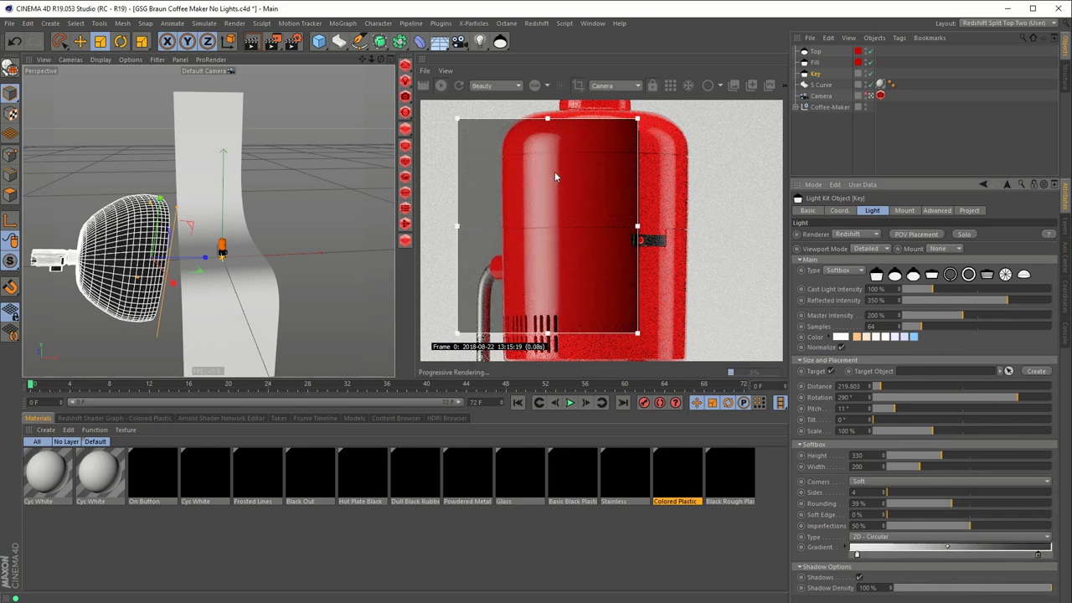
- Set the Key softbox's Soft Edge to 10% after trying 15% and 60%
left_click_drag(883, 503, 878, 504)
left_click(855, 514)
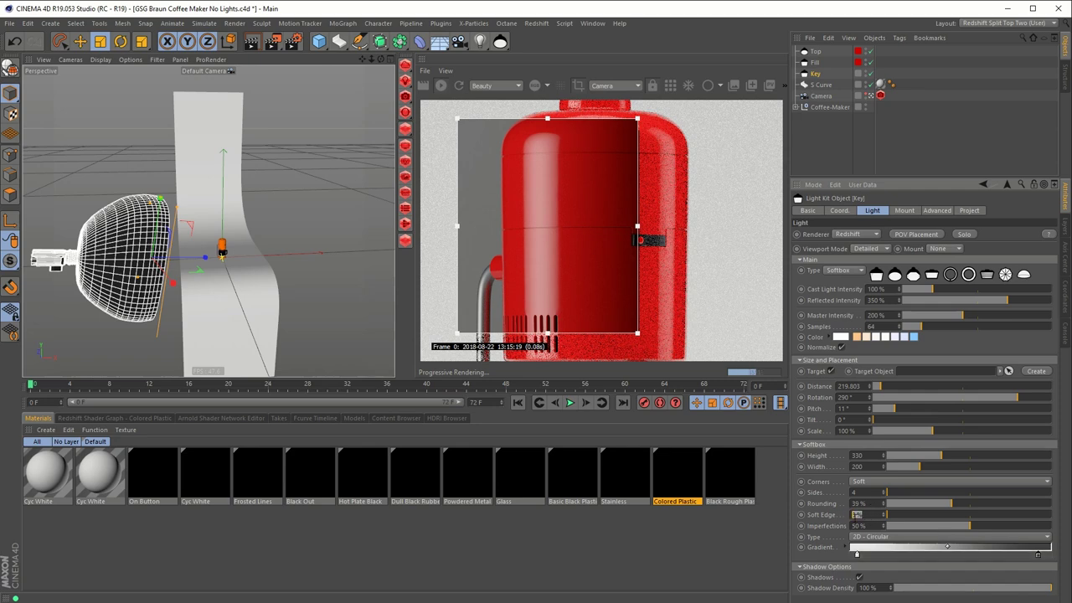
key("BackSpace")
type("15")
key("Return")
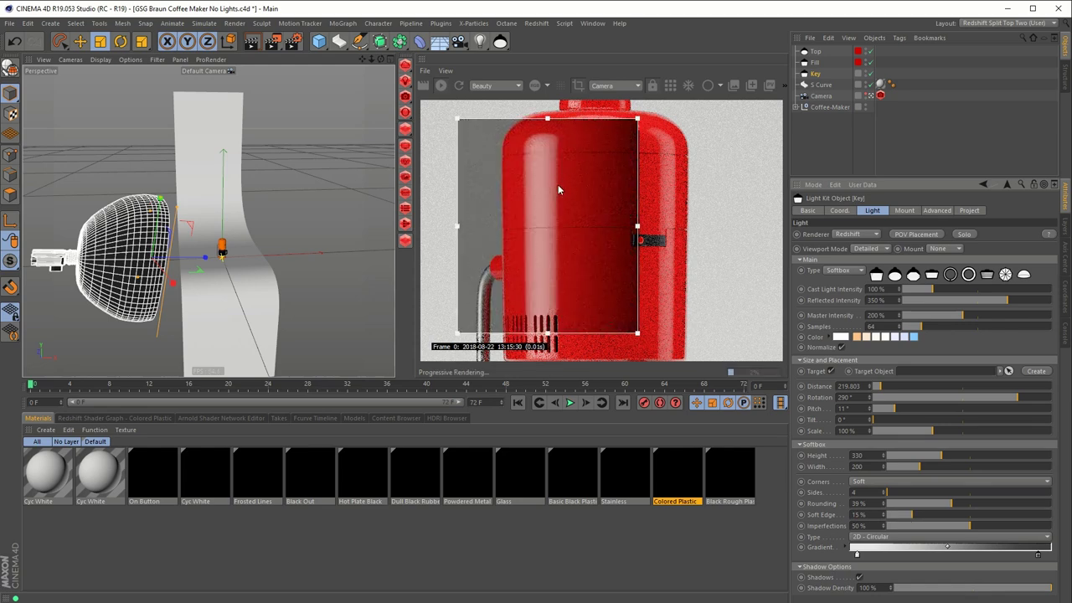
left_click(856, 514)
type("60")
key("Return")
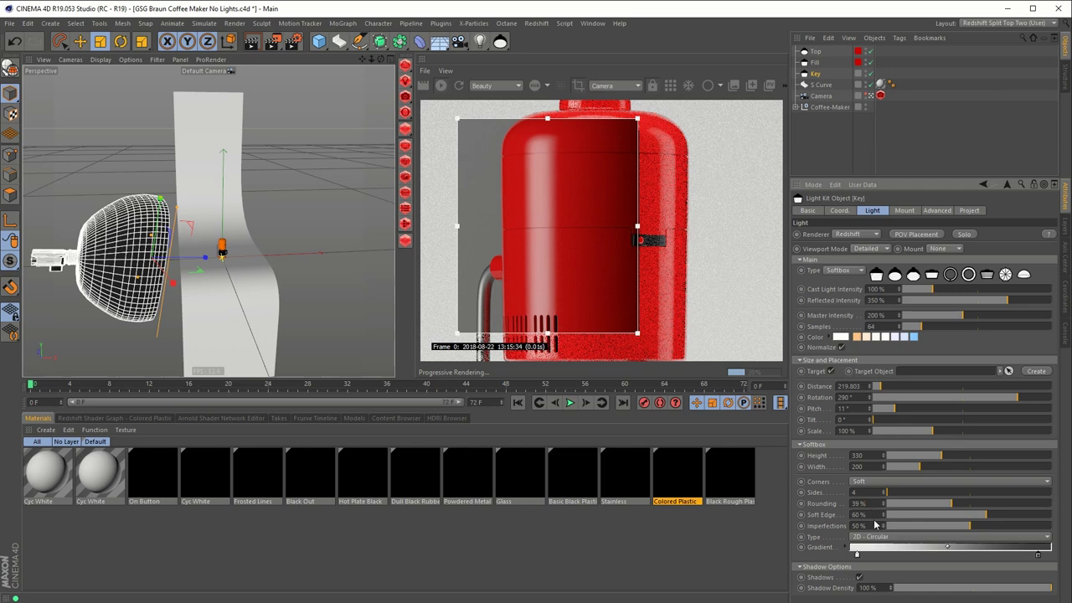
left_click(848, 514)
type("10")
key("Return")
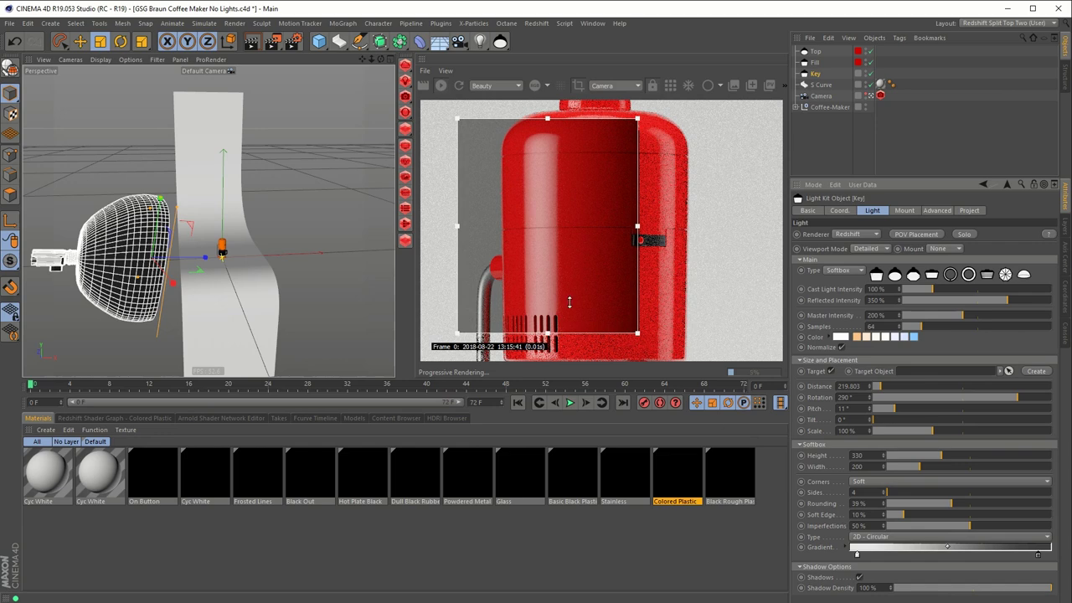
- Give Key 10% Imperfections and 400% Reflected Intensity, and make the Top and Fill lights visible again
left_click(860, 526)
type("10")
key("Return")
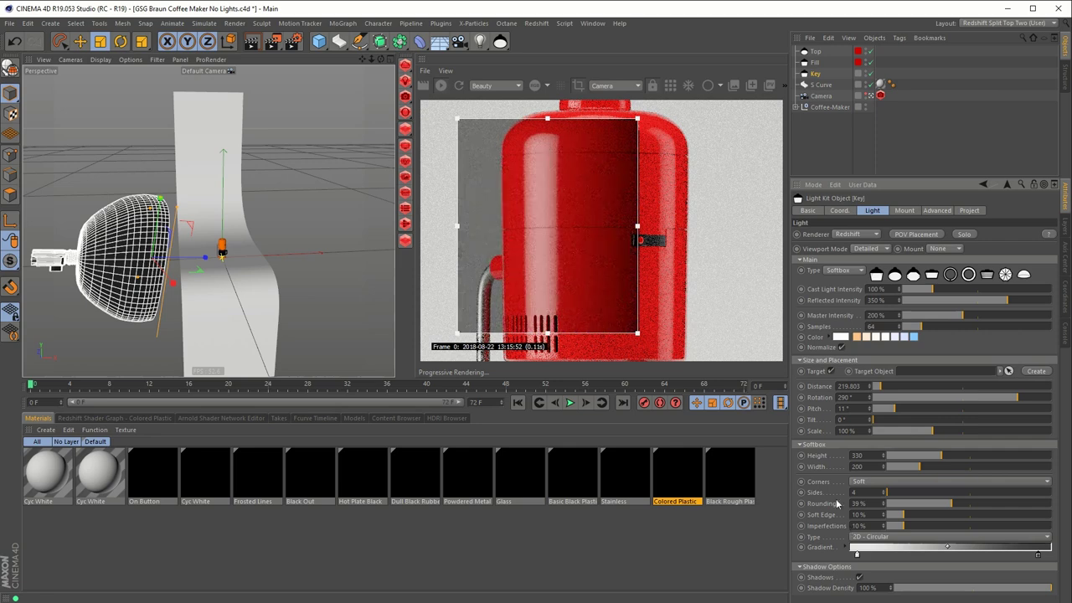
left_click(879, 300)
type("400")
key("Return")
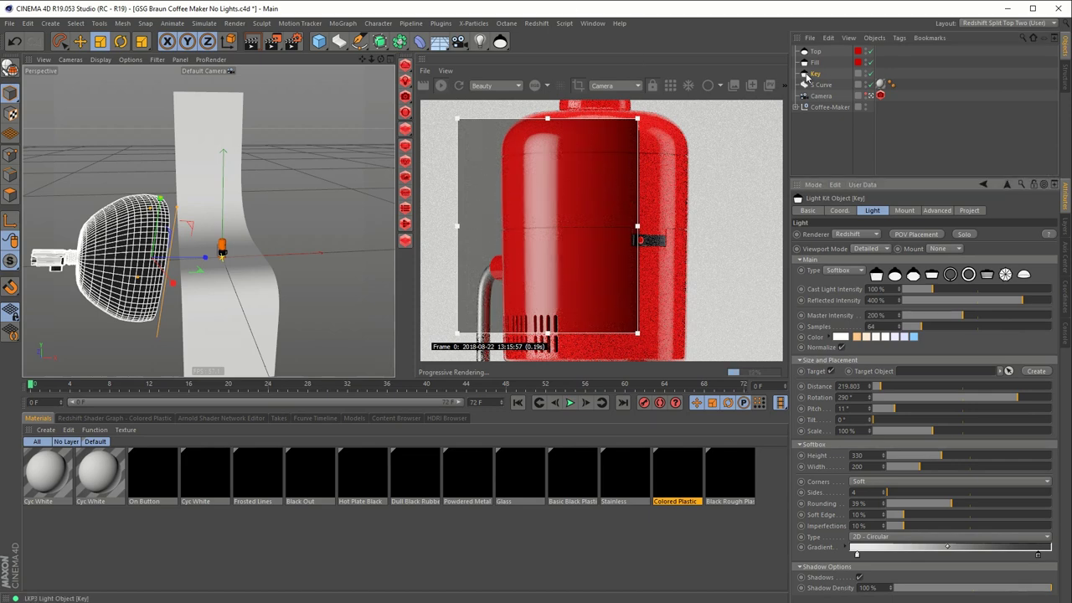
left_click(858, 51)
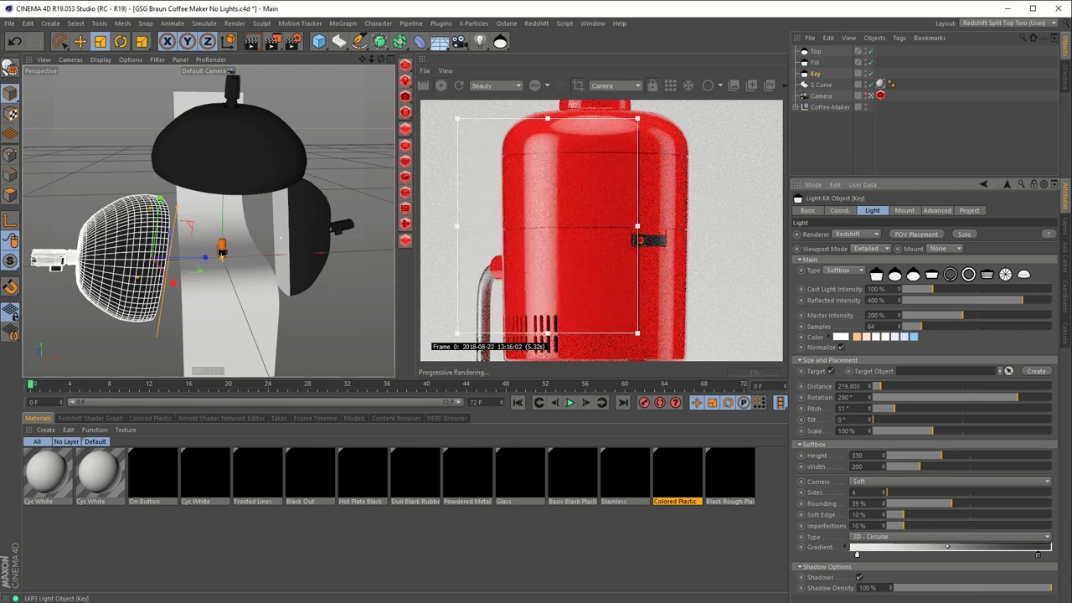
- Move the render region near the tank top and give the Top softbox 50% Soft Edge
left_click_drag(503, 173, 708, 105)
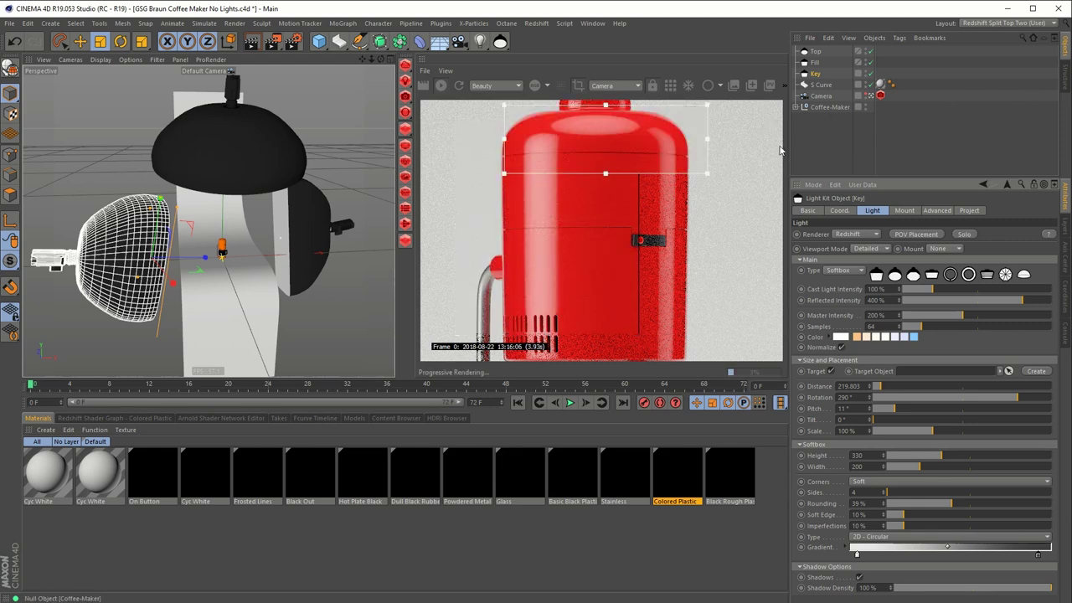
left_click(815, 51)
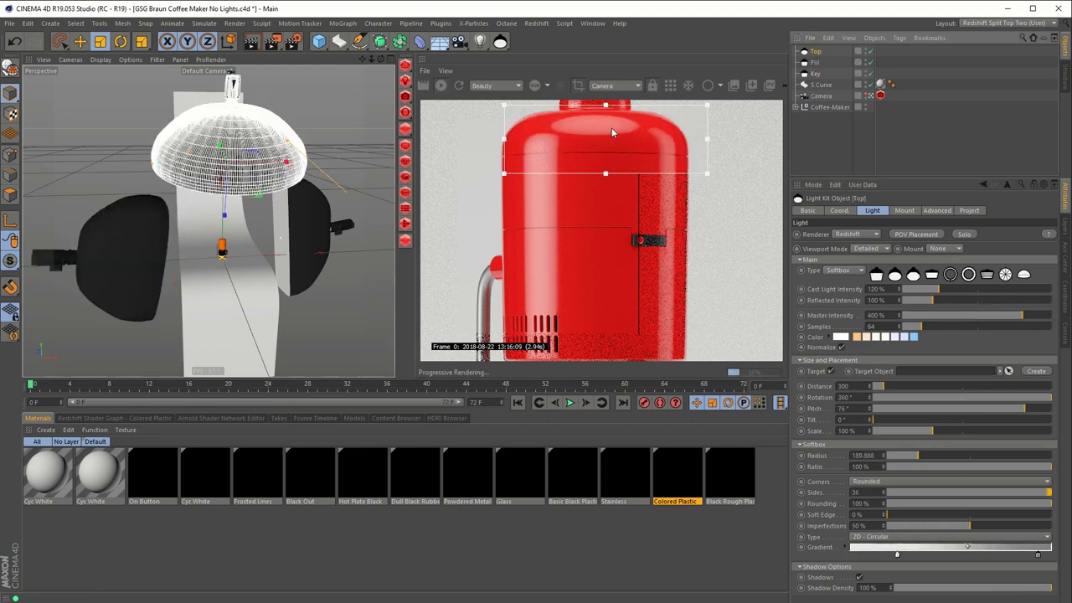
double_click(857, 514)
type("50")
key("Return")
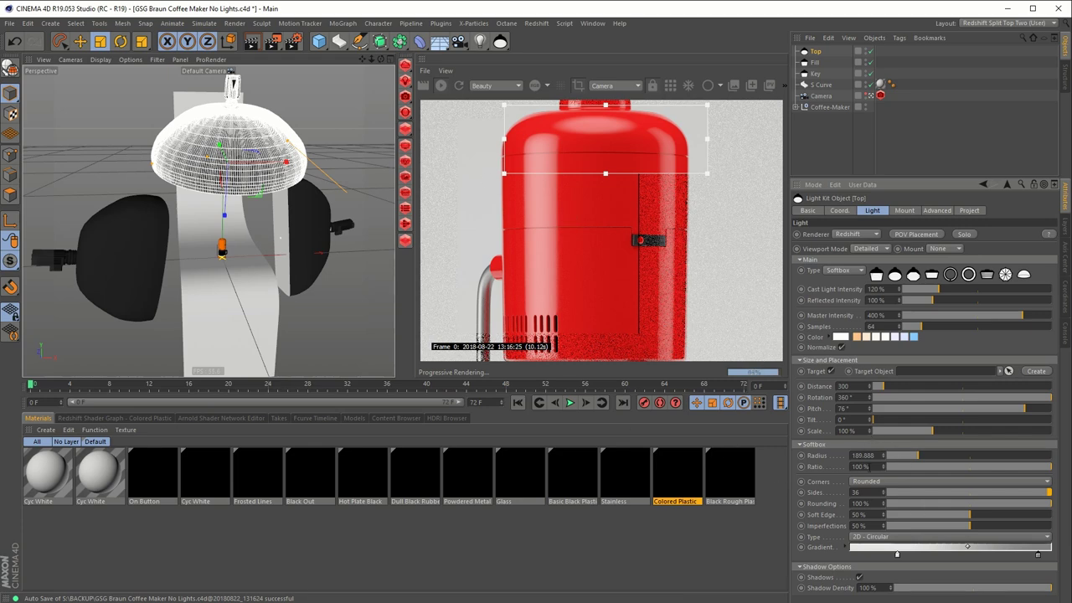
- Enlarge the Top softbox's radius to 220 and move the render region over the tank's right side
double_click(863, 455)
type("1")
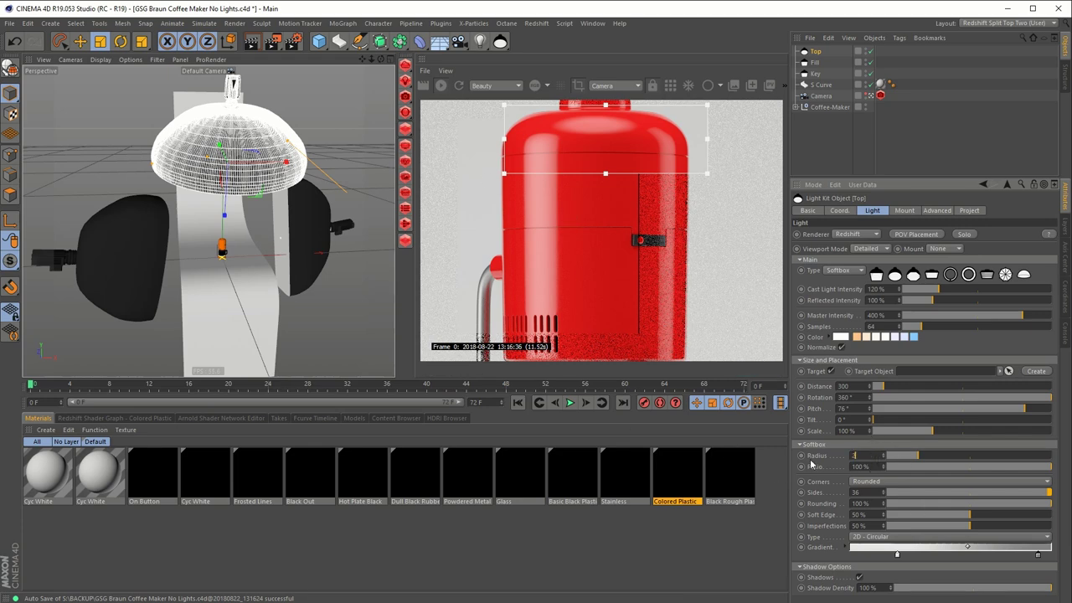
type("20")
key("Return")
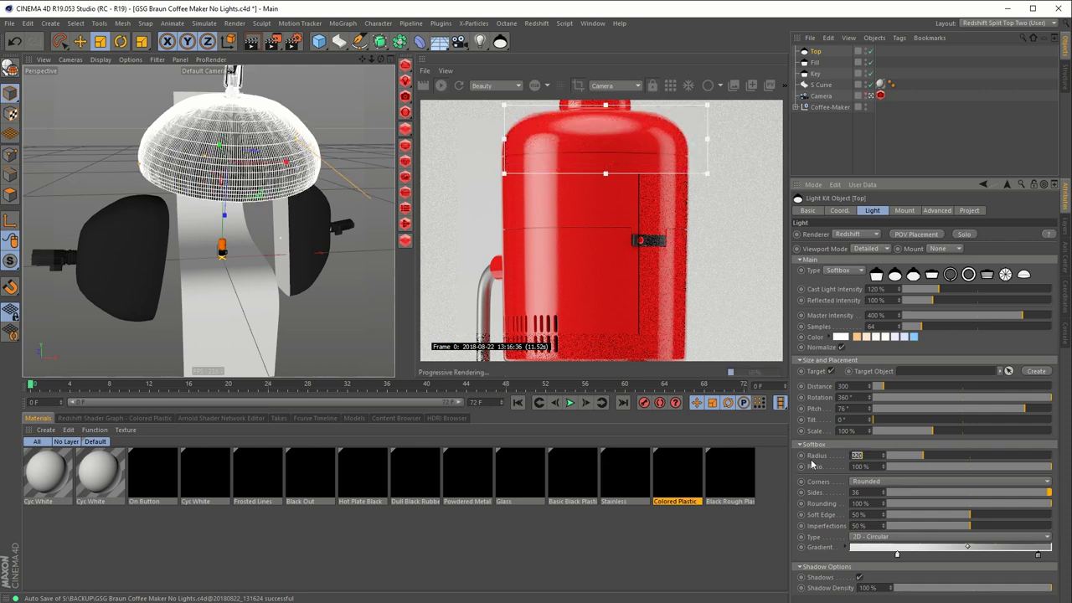
left_click(613, 122)
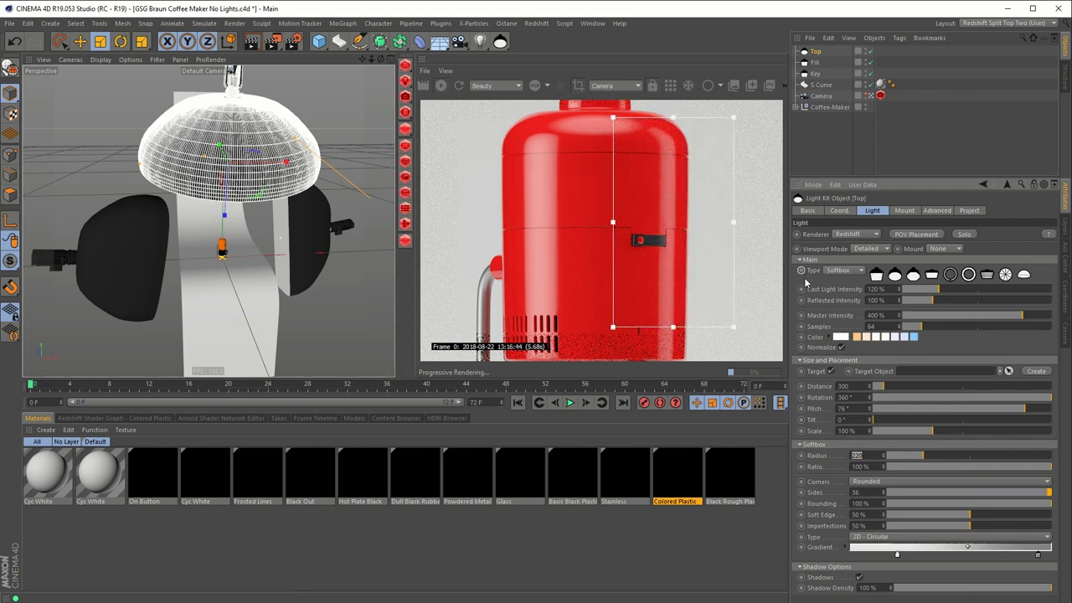
left_click(816, 73)
- Give the Fill light 75% Reflected Intensity and fit the whole coffee maker in the RenderView
left_click(815, 62)
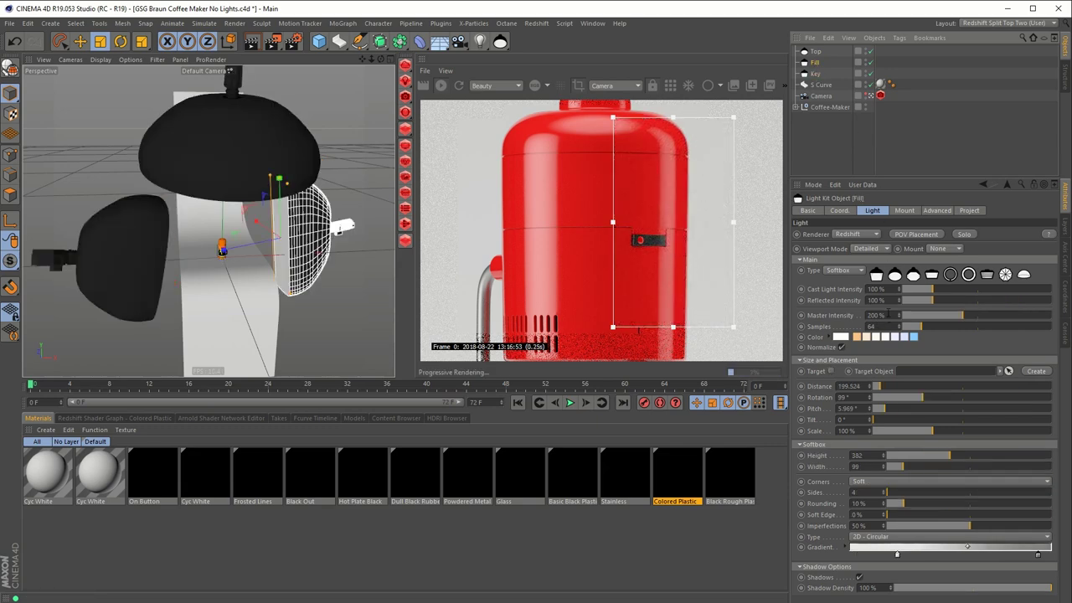
left_click(886, 300)
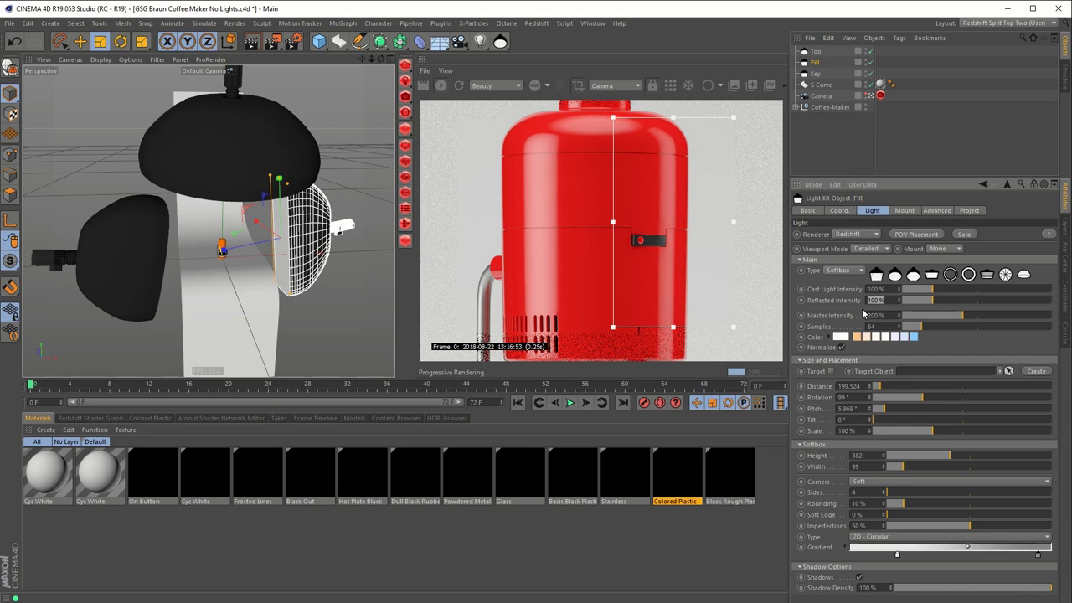
type("50")
key("Return")
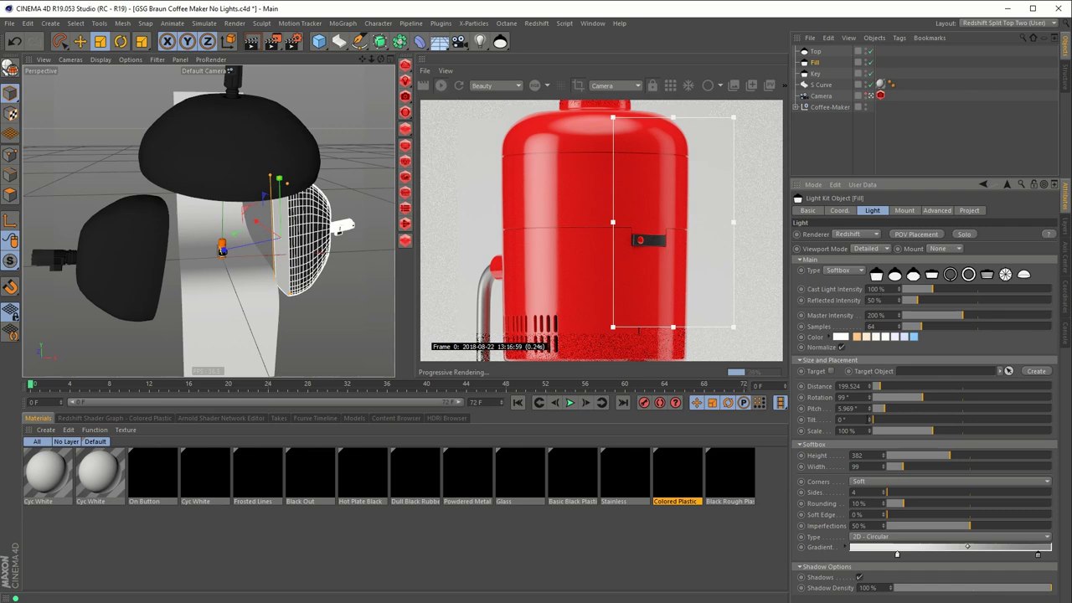
left_click(873, 300)
type("75")
key("Return")
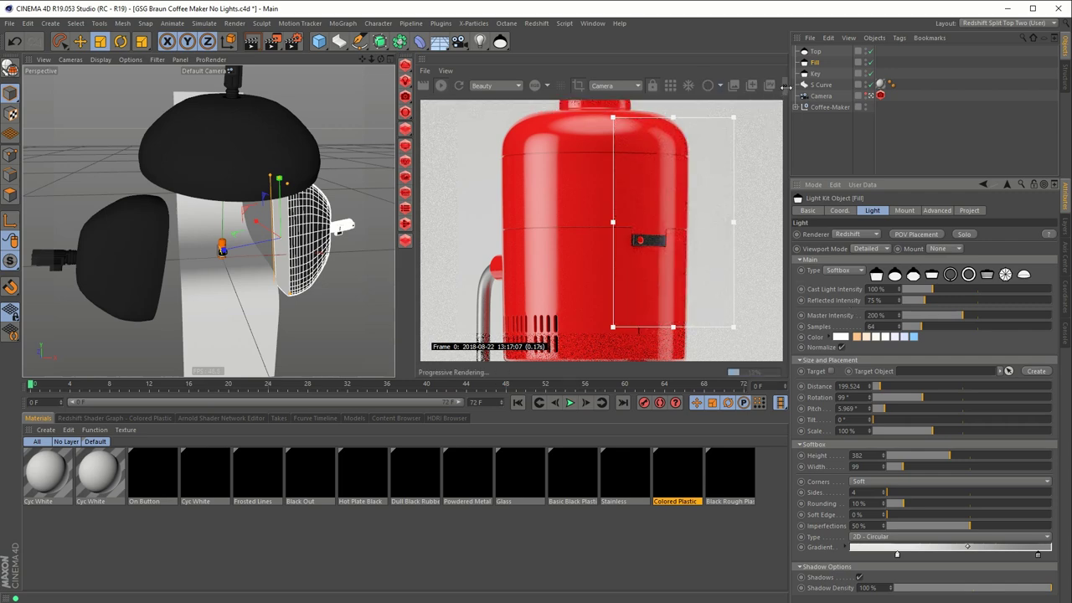
left_click(473, 105)
left_click(475, 122)
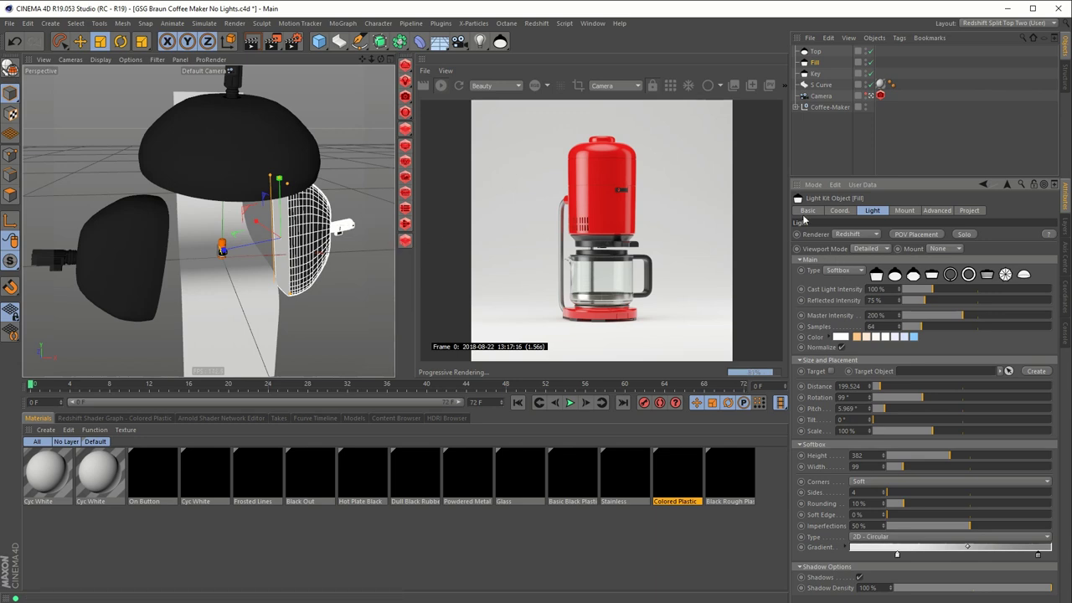
- Tint the Key light light peach, the Top light light lavender, and the Fill light warm cream
left_click(815, 74)
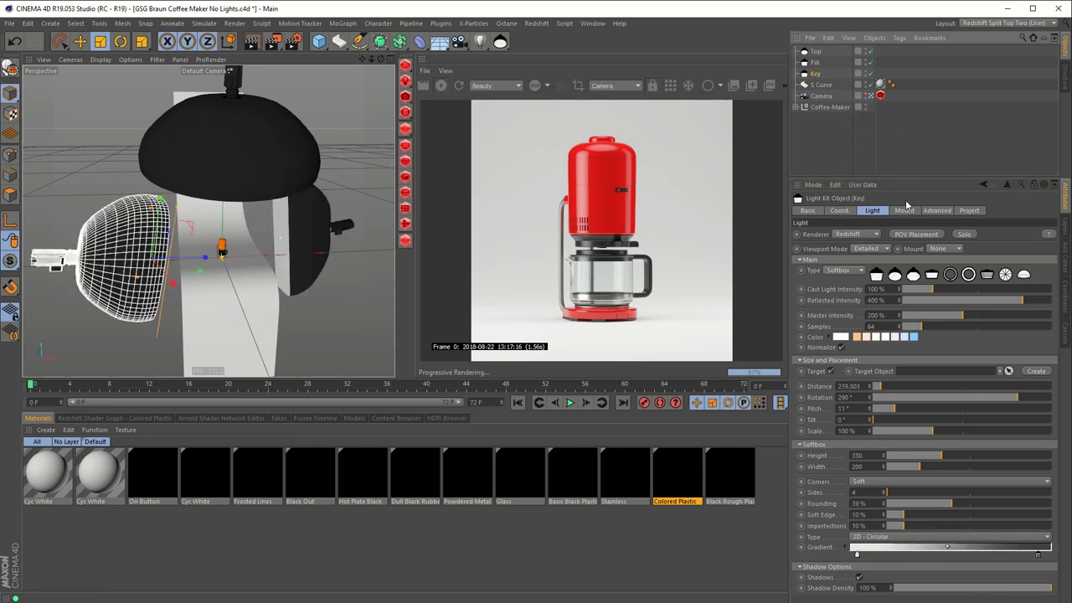
left_click(875, 338)
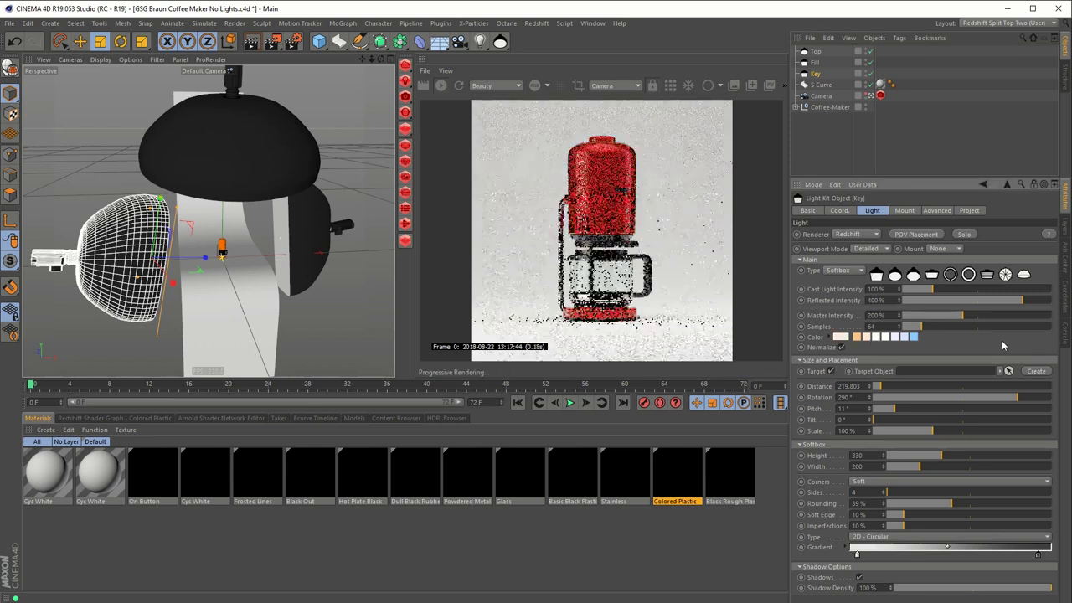
left_click(819, 63)
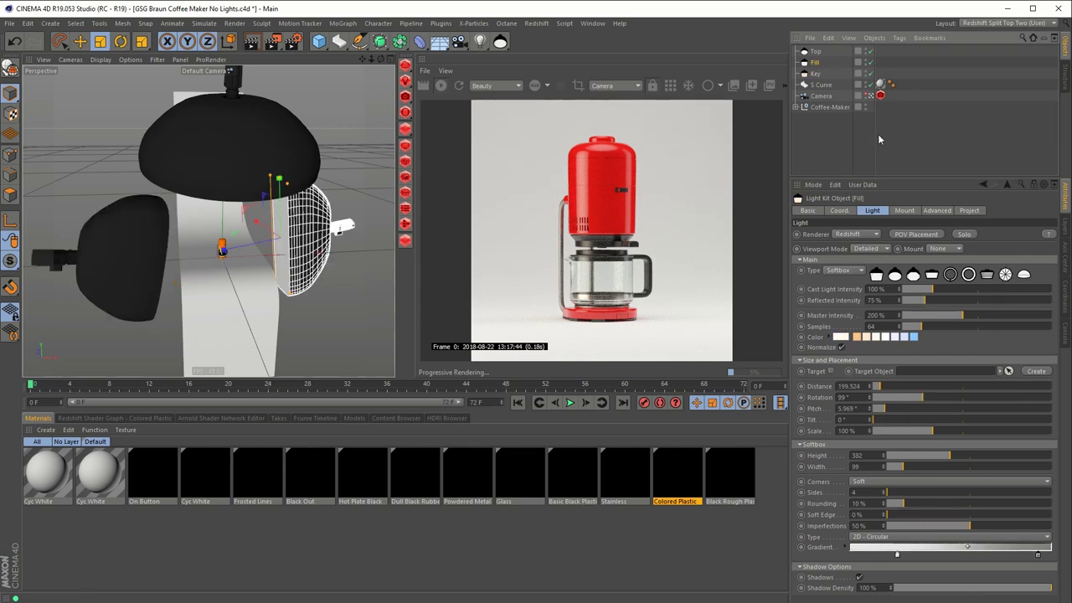
left_click(816, 52)
left_click(903, 337)
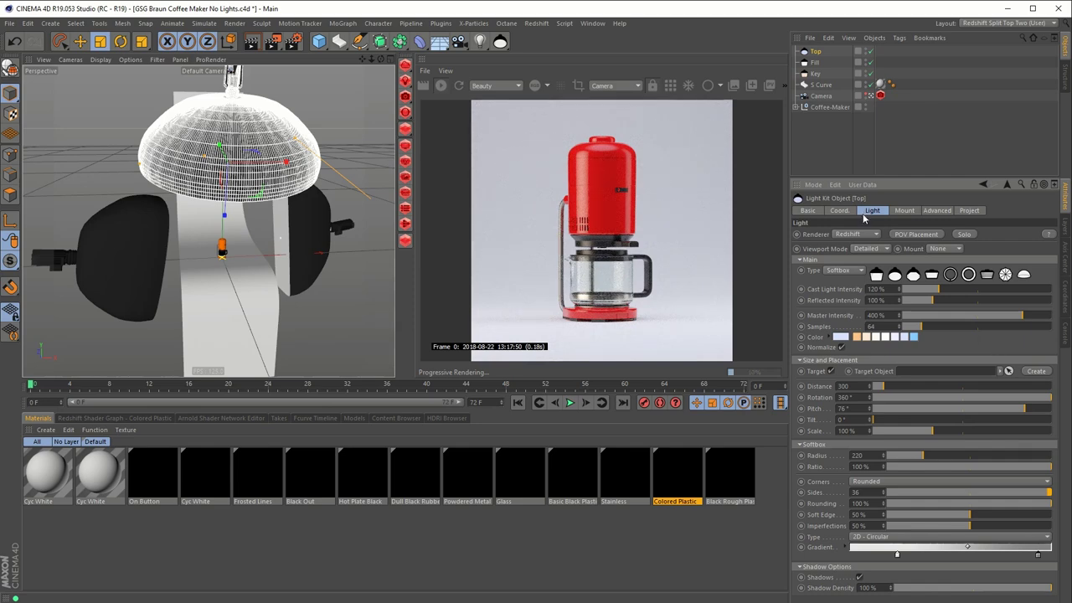
left_click(816, 63)
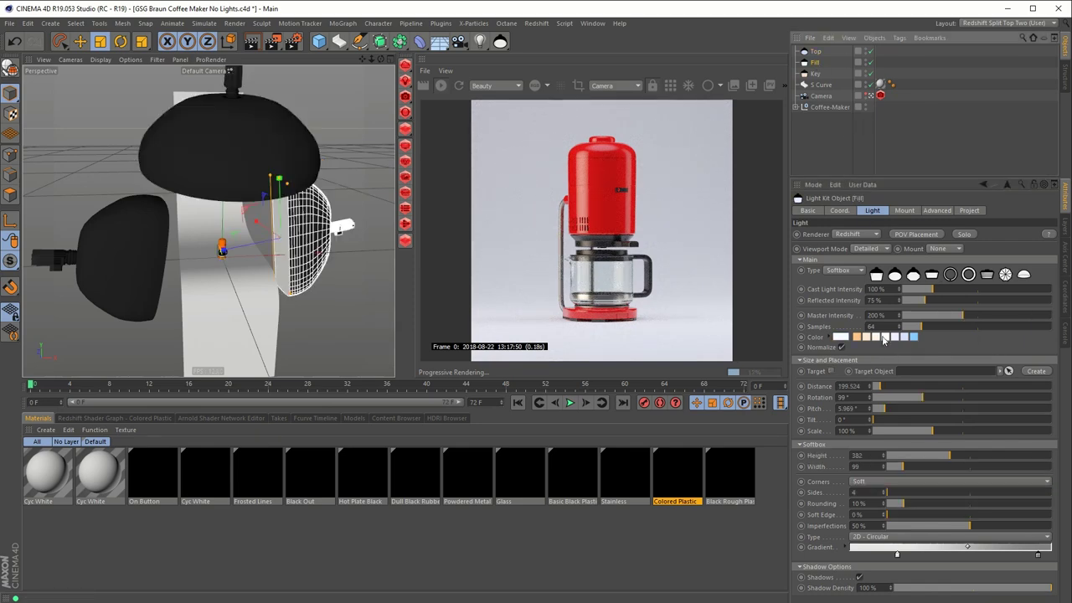
left_click(871, 337)
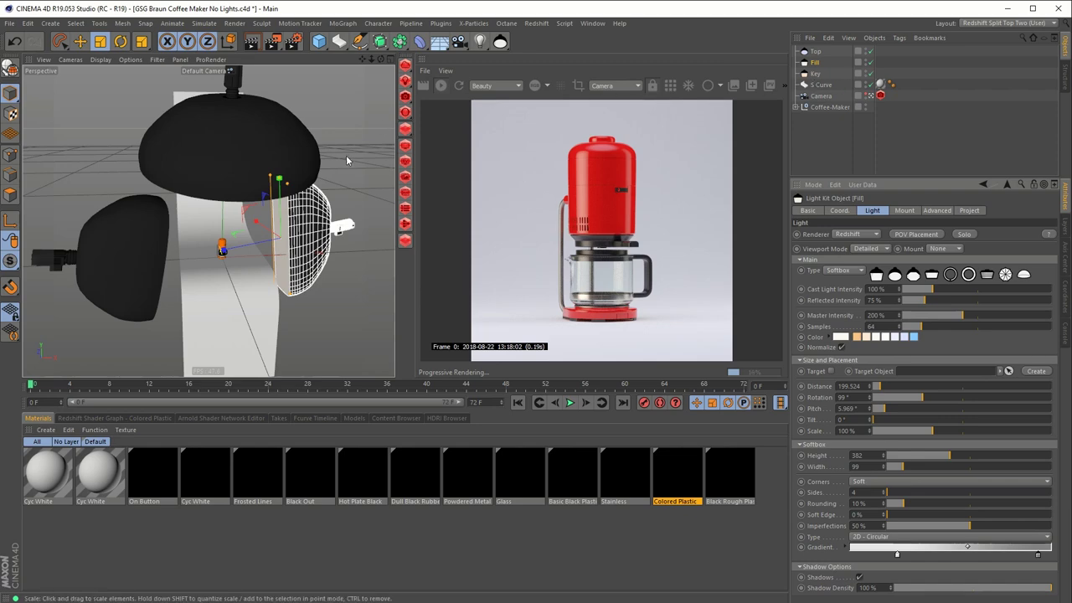
left_click_drag(357, 336, 283, 281, "alt")
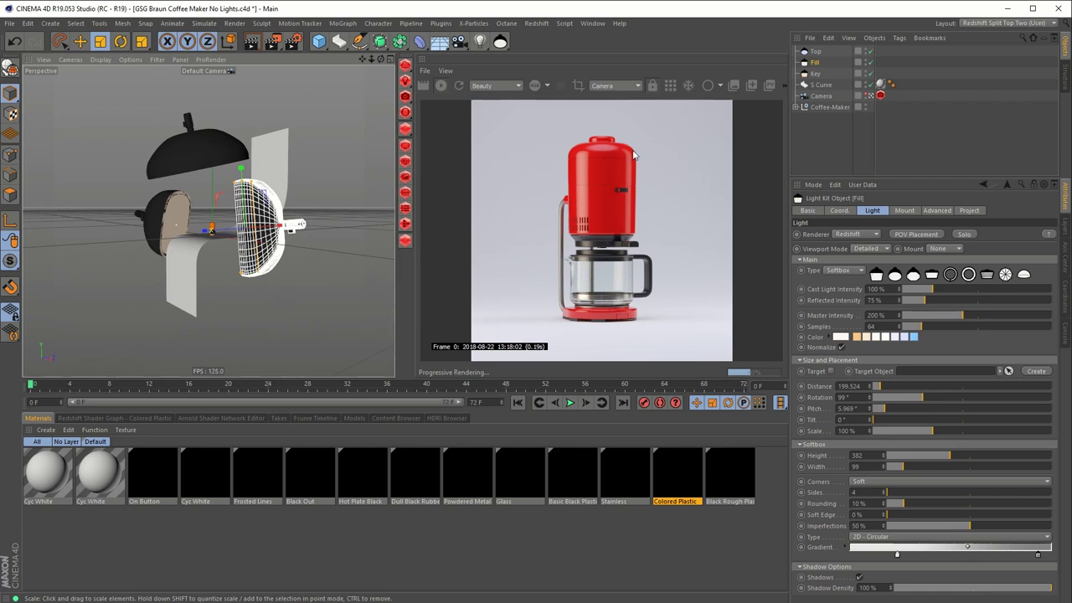
- Add a Half Dome cyc backdrop and raise it along Y
left_click(340, 41)
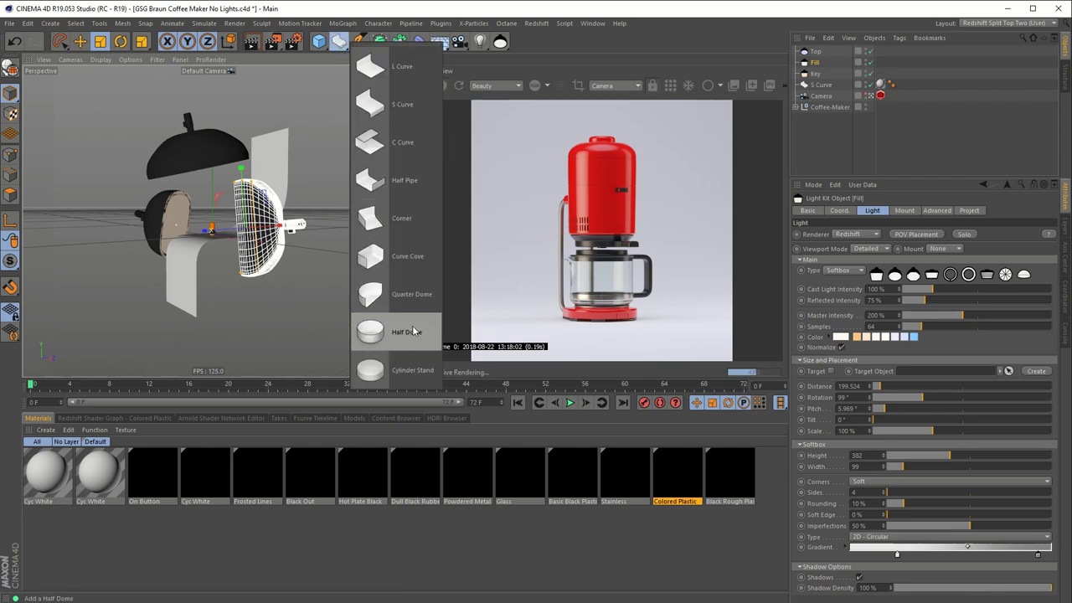
left_click(383, 326)
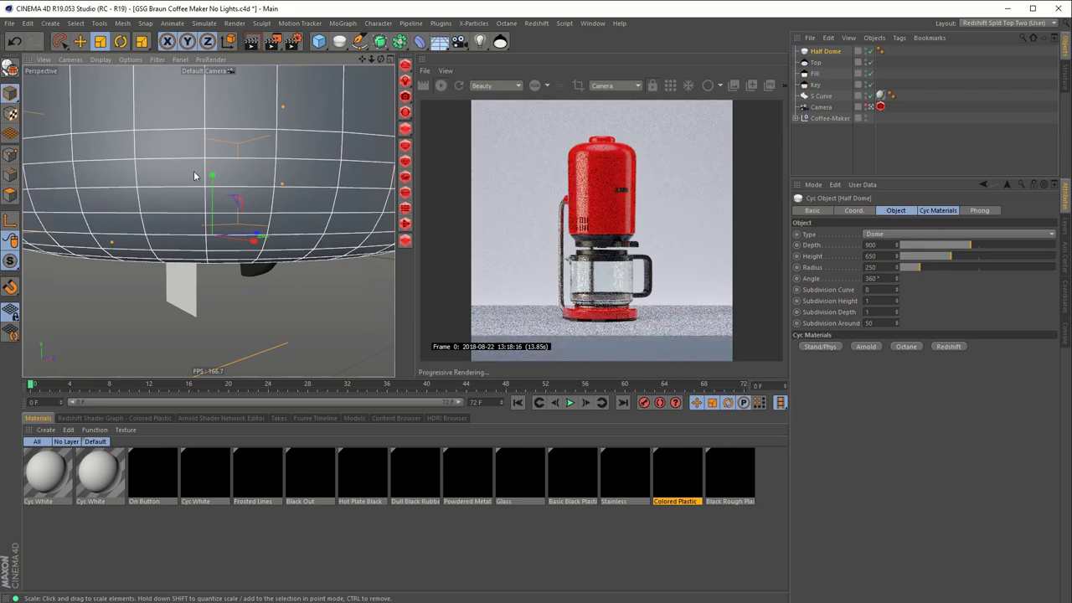
key("e")
left_click_drag(207, 188, 209, 251)
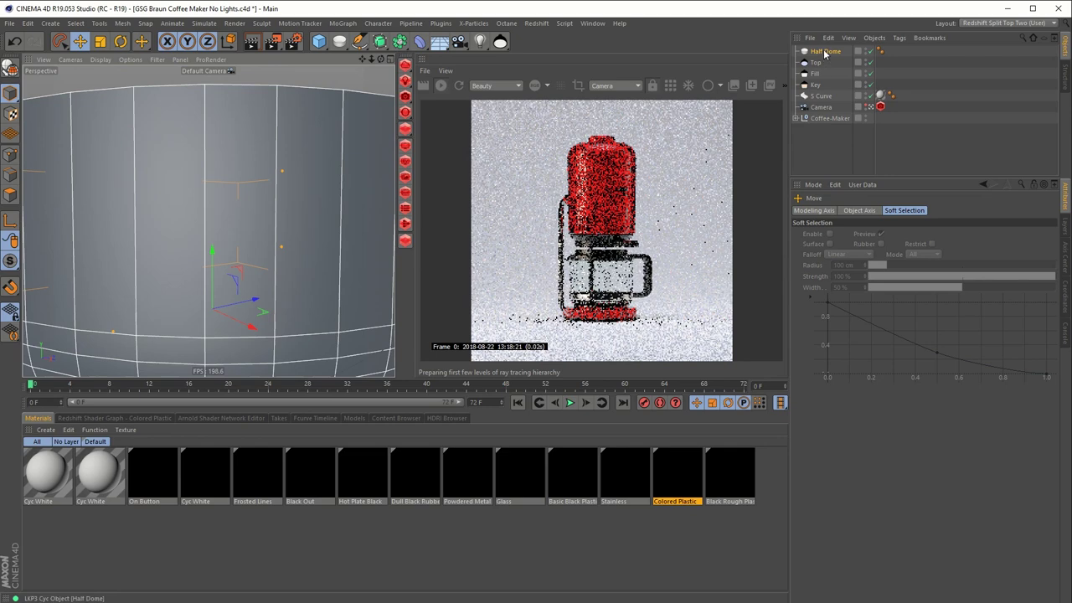
- Set the Half Dome's Depth to 1598 and Height to 1200
left_click(825, 51)
left_click_drag(996, 245, 1025, 248)
double_click(875, 256)
type("1")
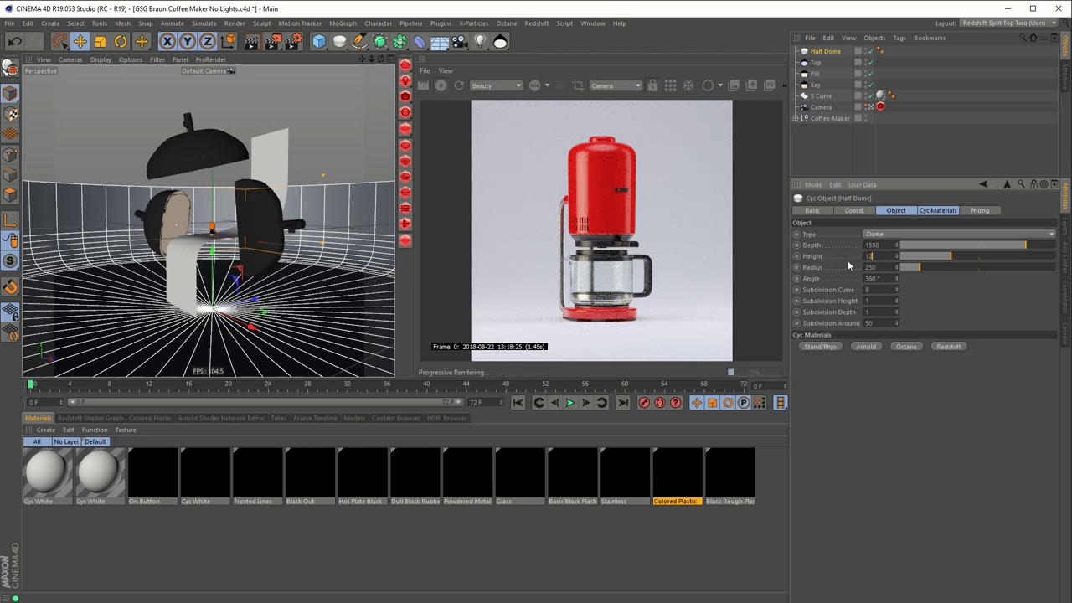
type("200")
key("Return")
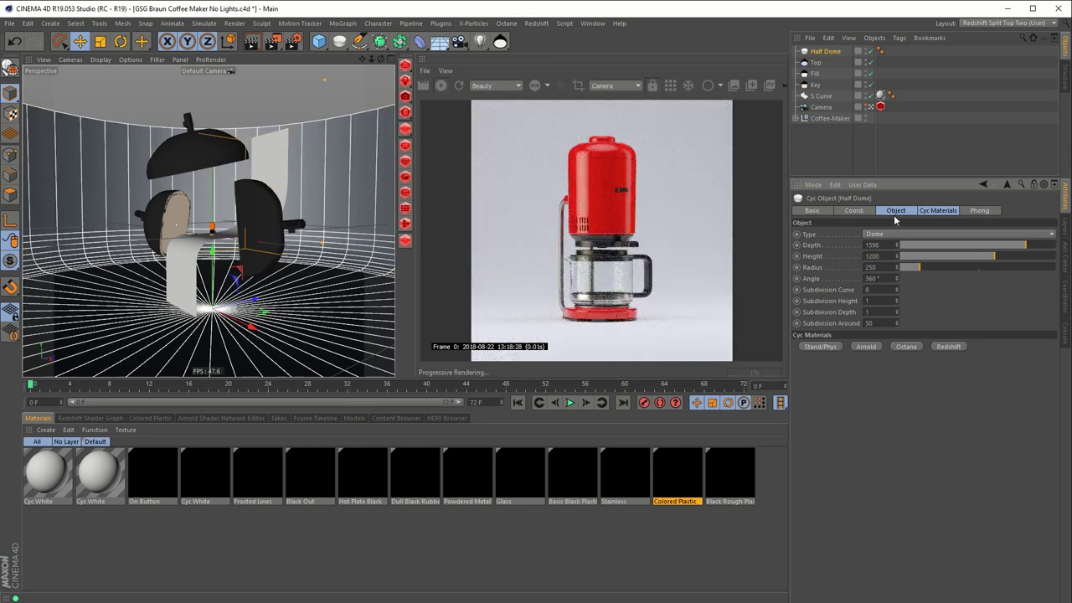
left_click(938, 211)
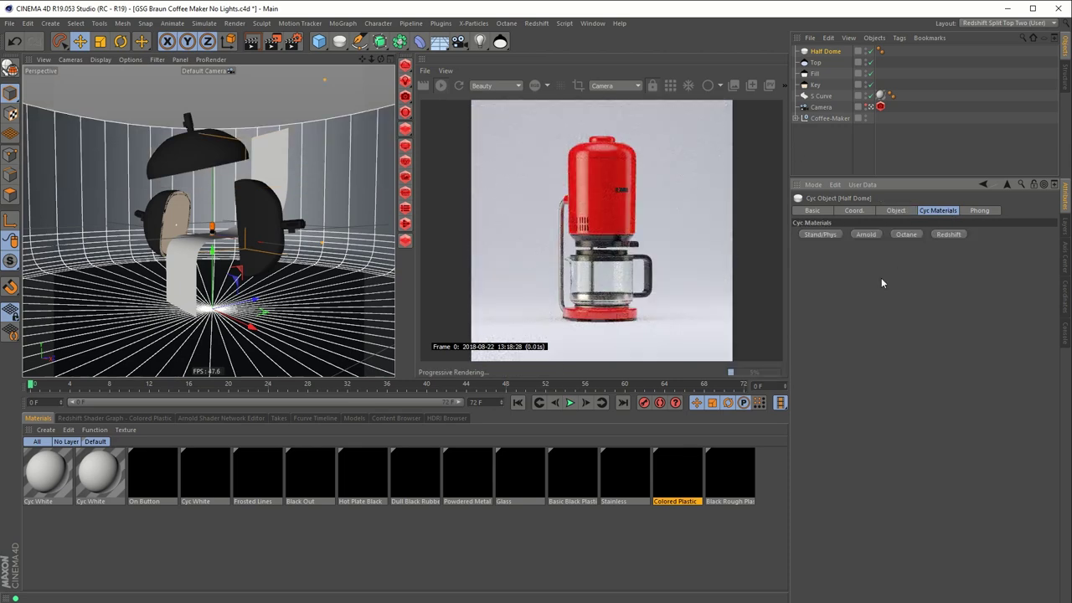
- Apply a Redshift Cyc White material to the Half Dome and render from the editor view
left_click(947, 235)
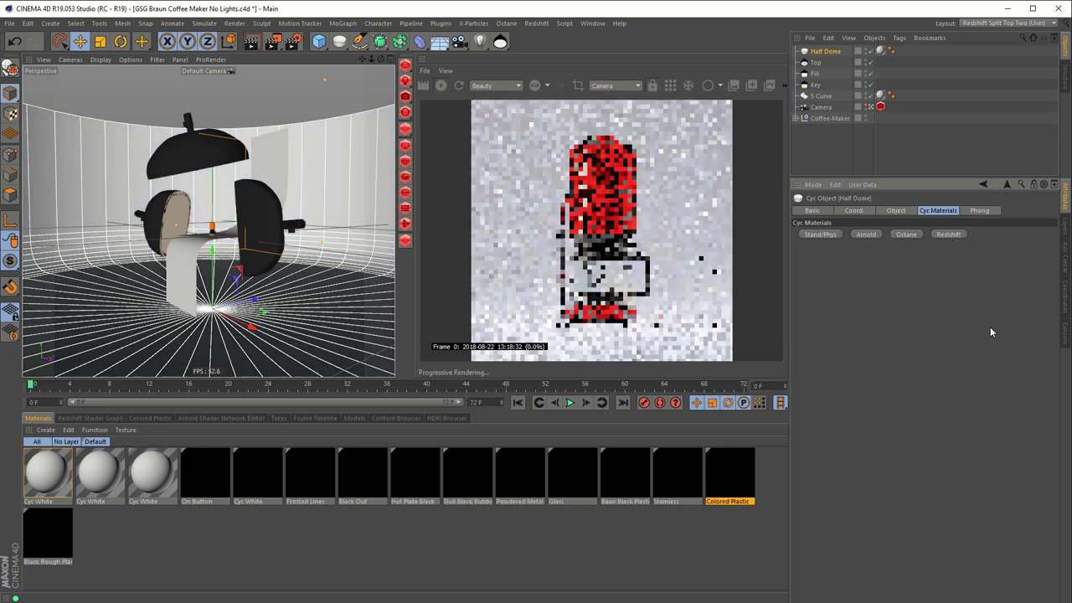
left_click(619, 85)
left_click(611, 98)
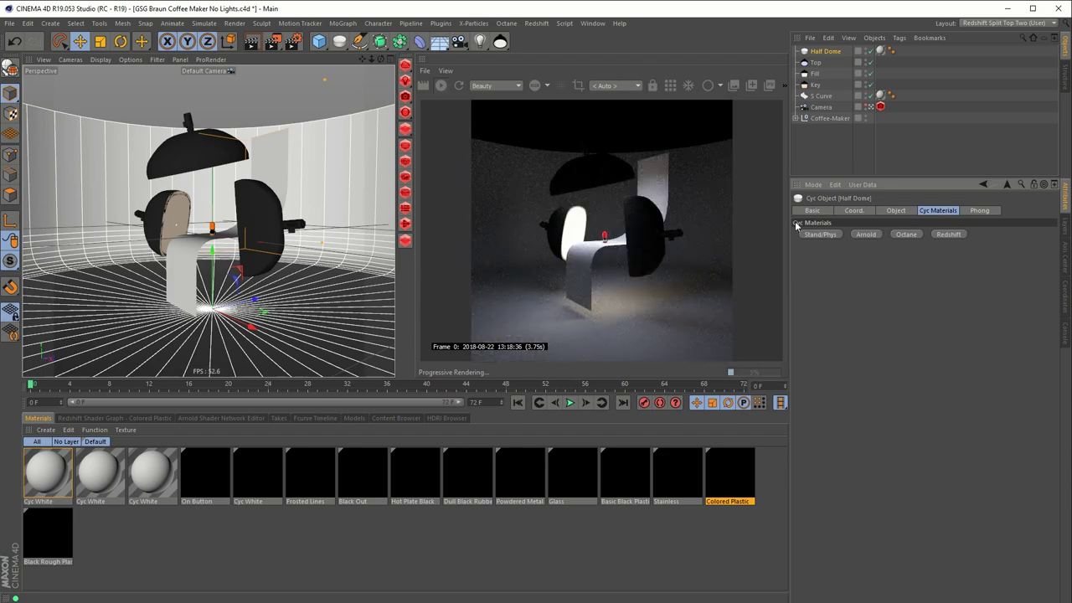
left_click_drag(192, 222, 327, 239, "alt")
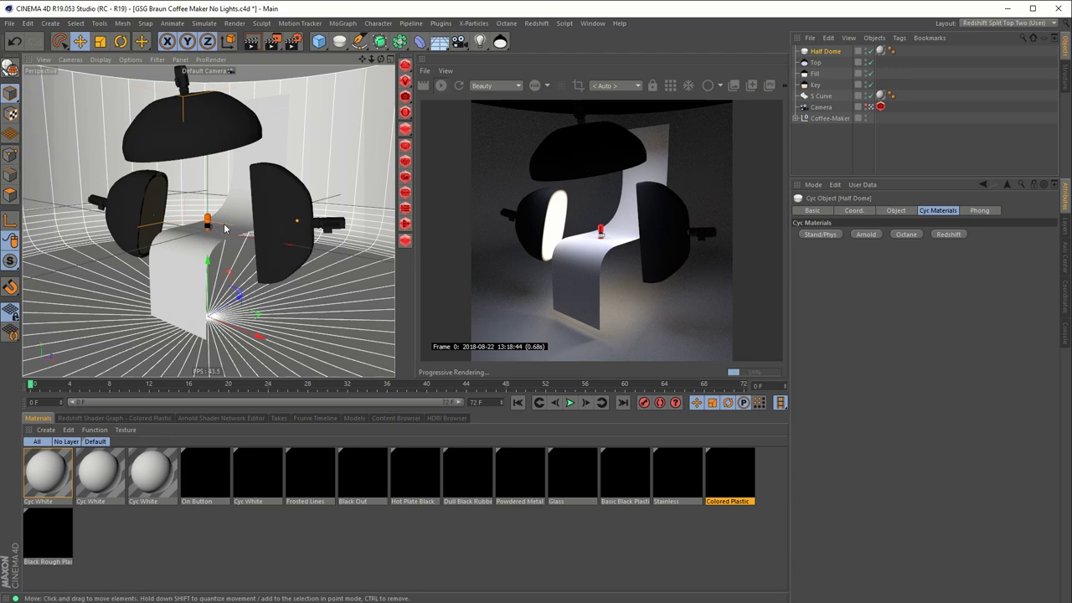
left_click_drag(225, 226, 270, 310, "alt")
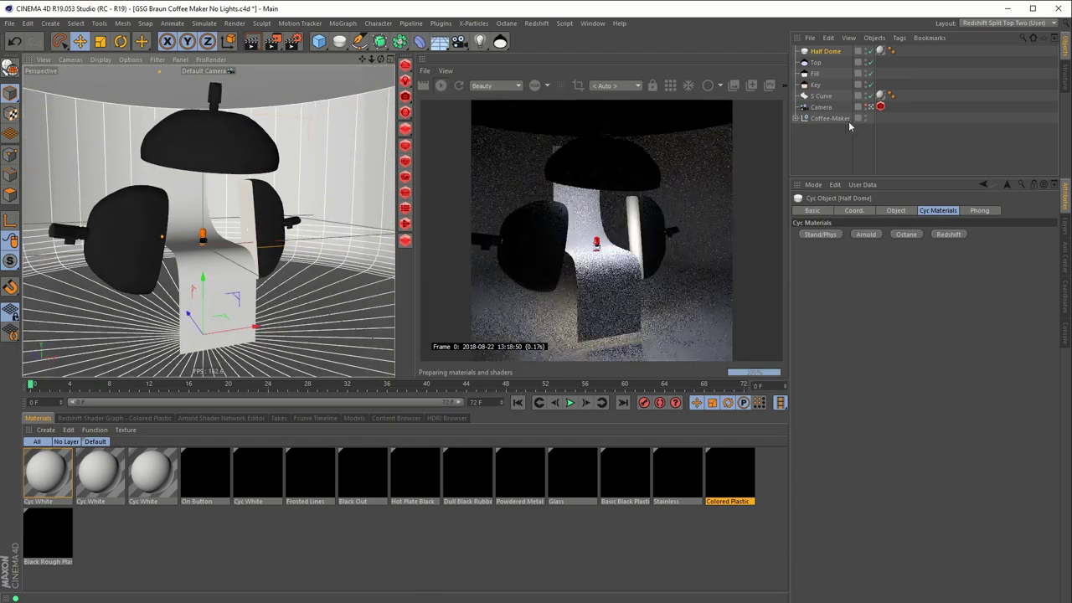
- Lock the render view to the scene camera
left_click(617, 86)
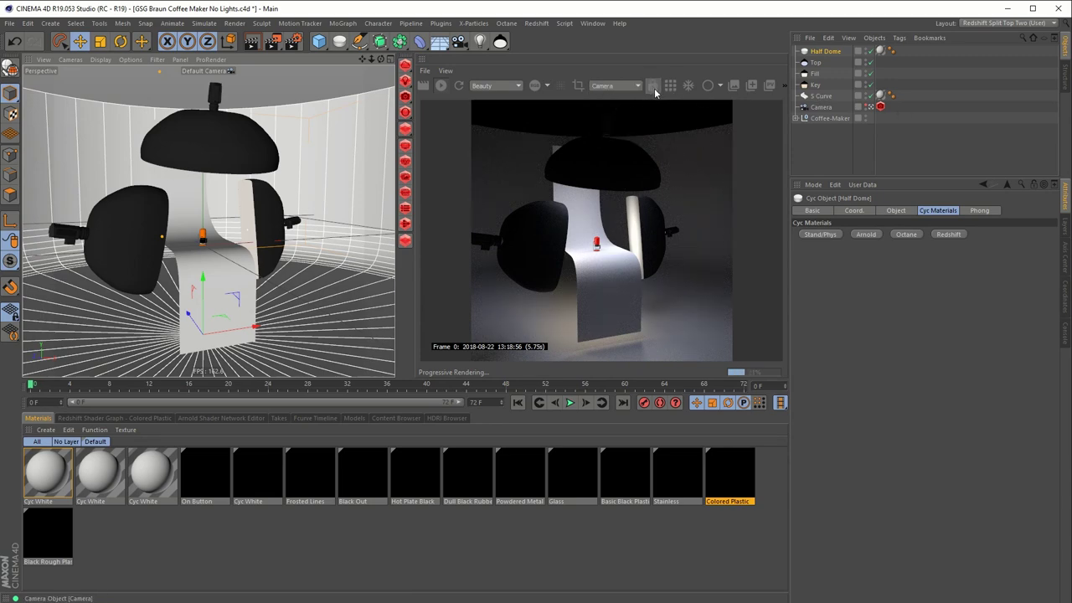
left_click(623, 87)
left_click(623, 91)
left_click_drag(263, 94, 272, 93, "alt")
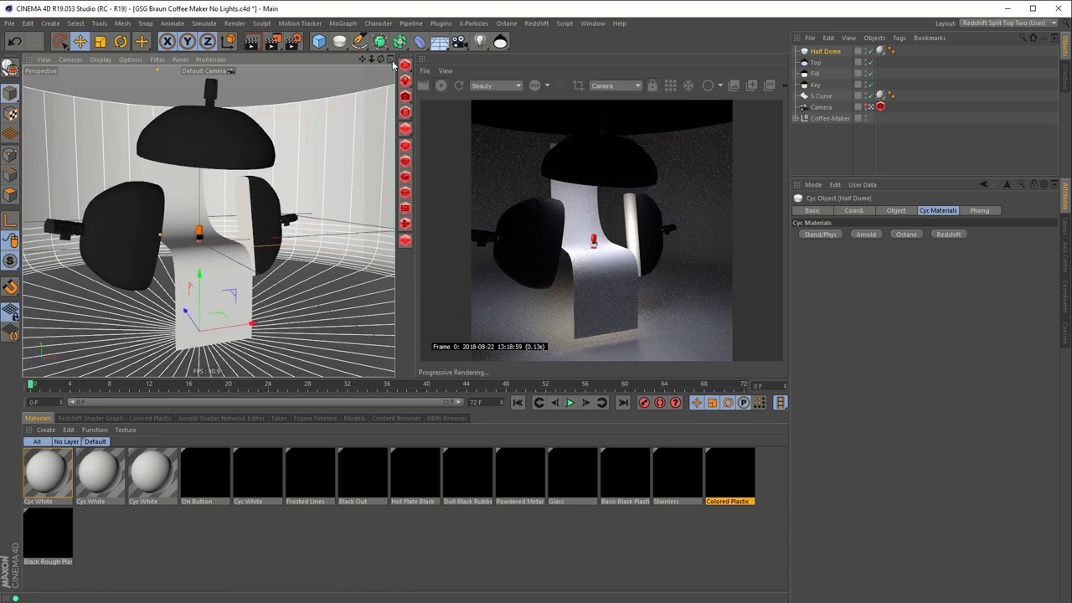
left_click(390, 59)
left_click(201, 59)
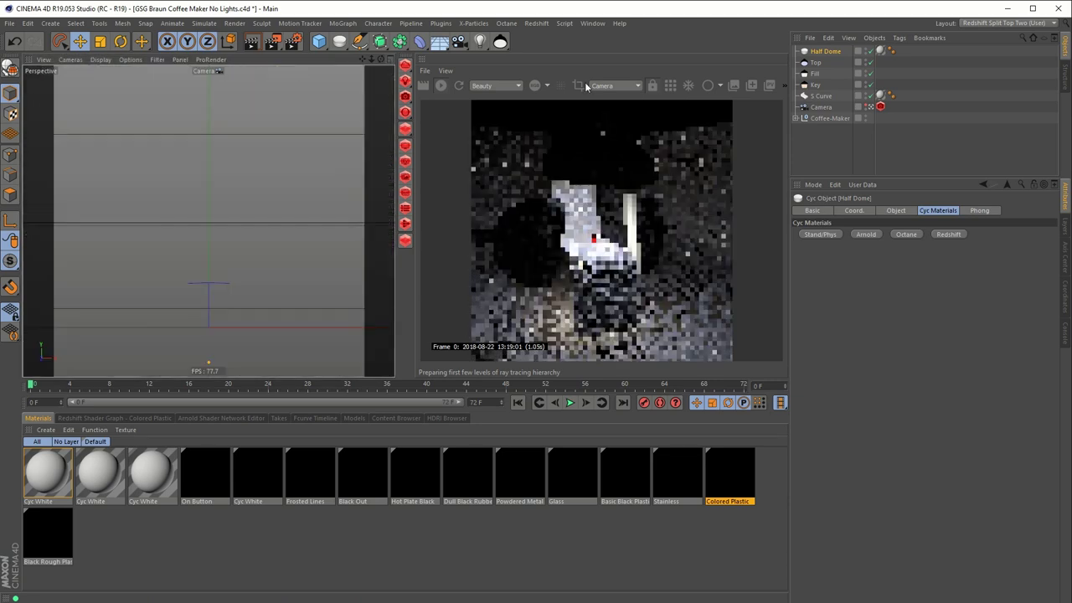
left_click(618, 86)
left_click(605, 95)
left_click(654, 88)
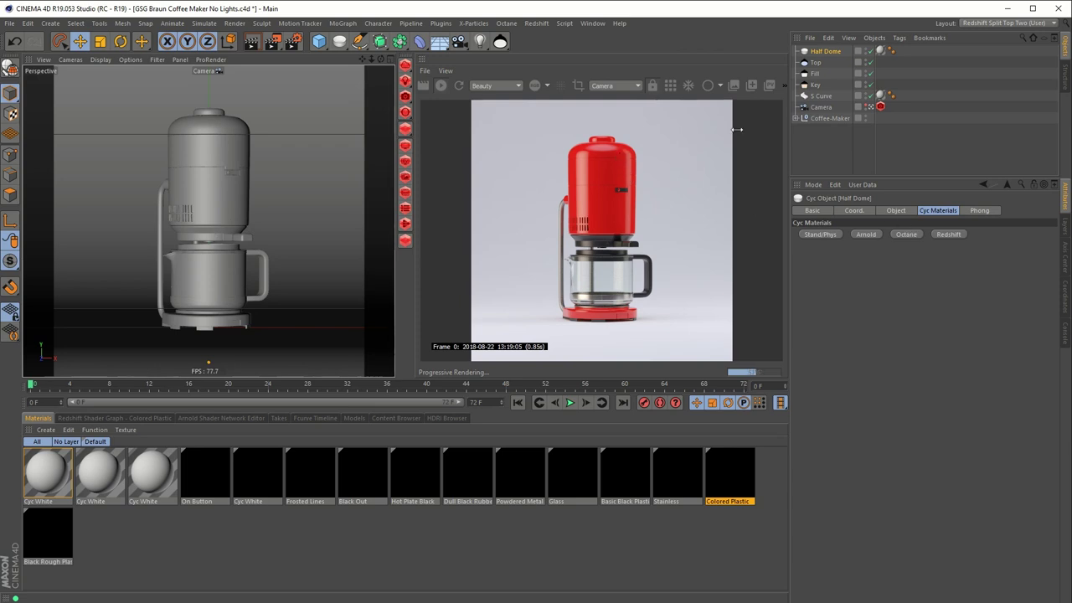
left_click_drag(500, 41, 558, 108)
- Add a circular Softbox light with its Mount set to None
left_click(388, 59)
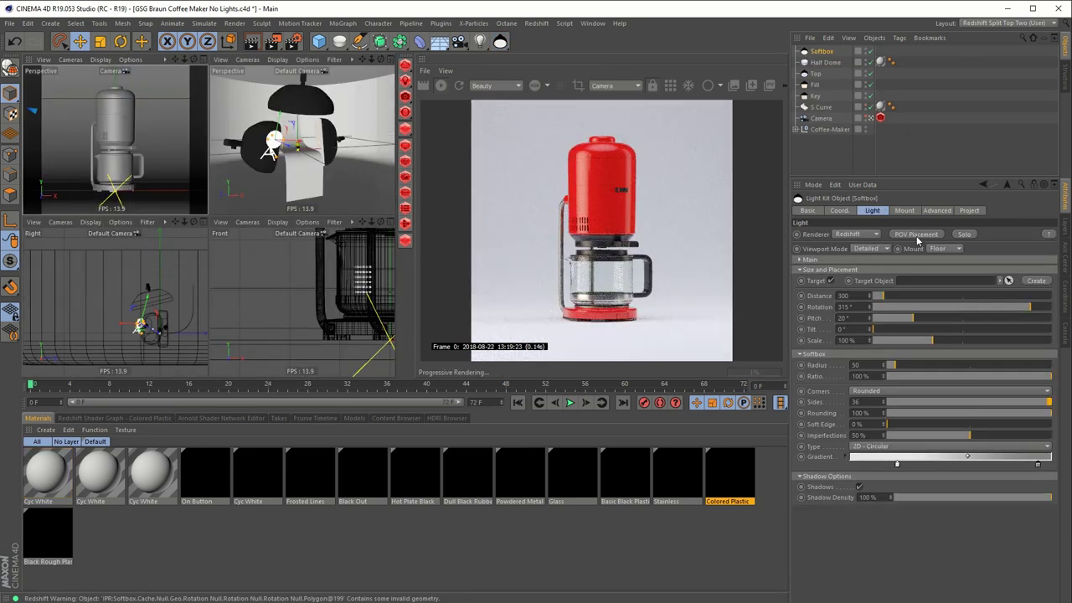
left_click(390, 60)
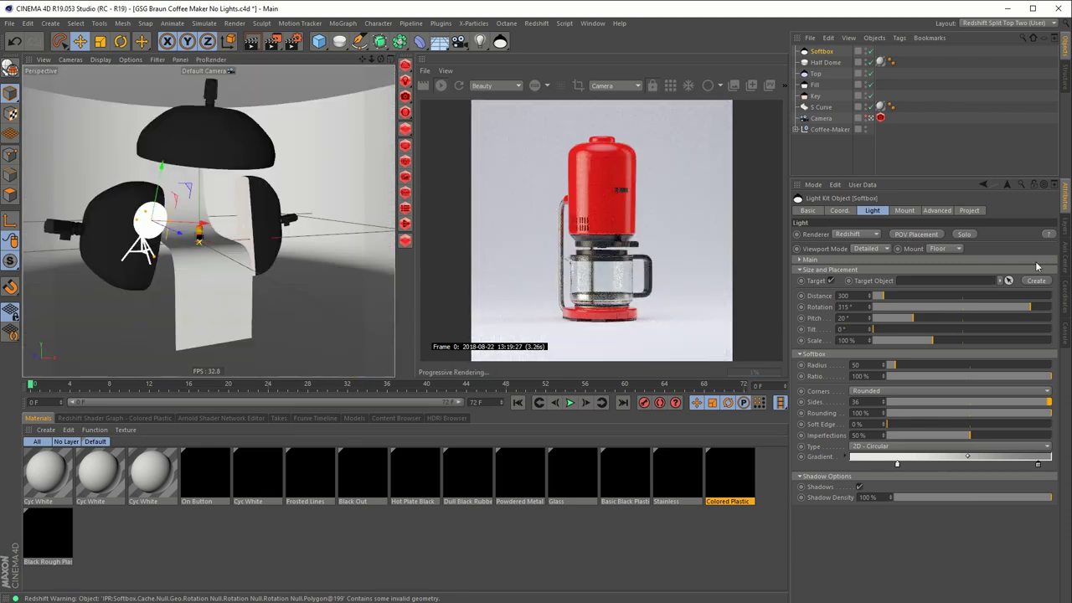
left_click(938, 248)
left_click(940, 251)
- Aim the Softbox at the coffee maker via POV placement and hide Top, Fill and Key
left_click(925, 235)
left_click_drag(297, 256, 206, 264, "alt")
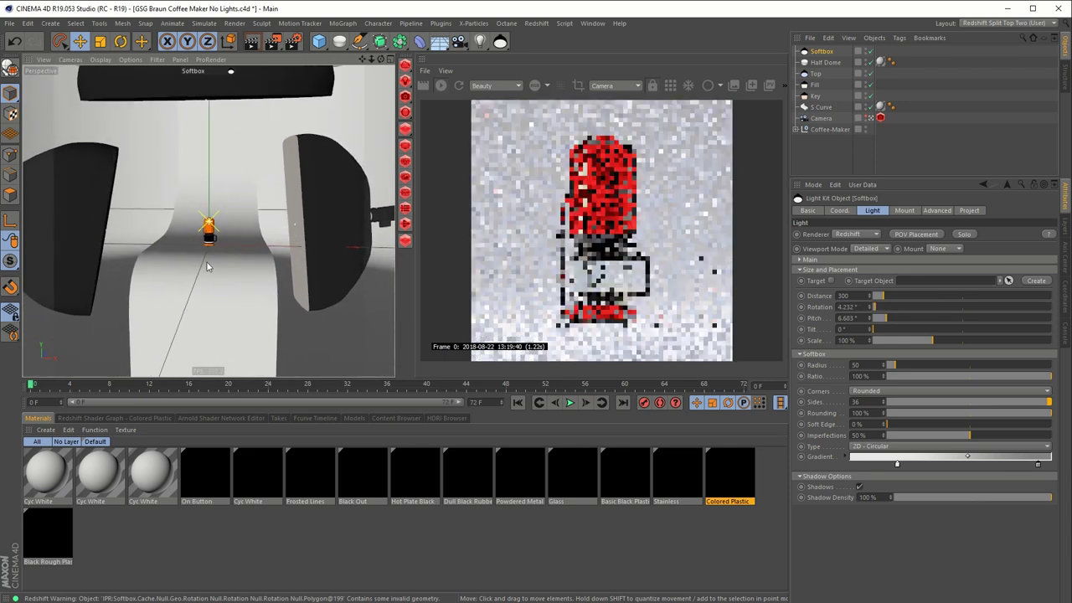
left_click(916, 235)
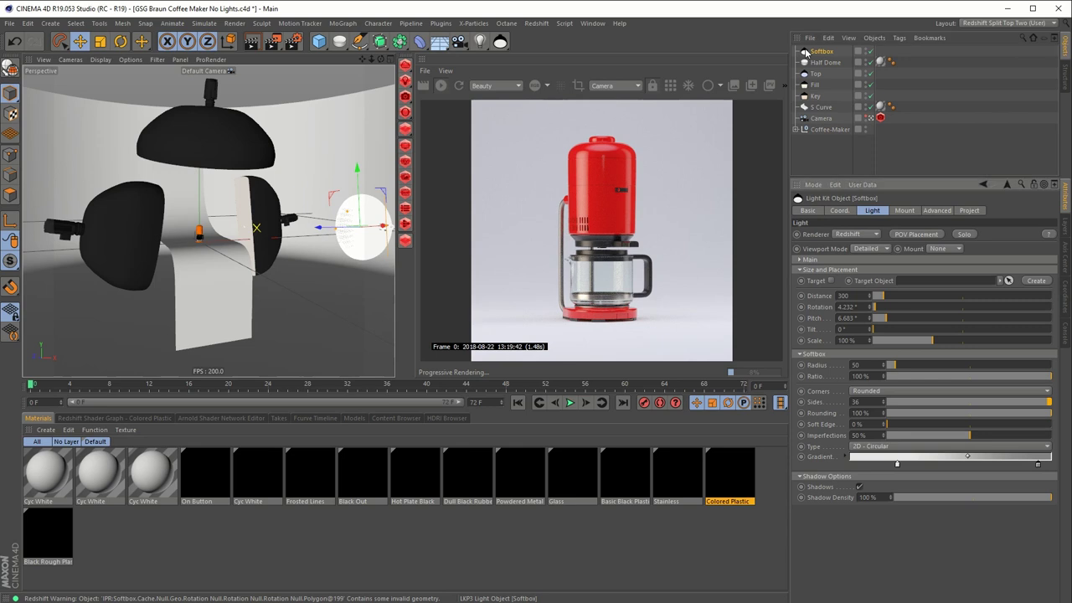
left_click_drag(858, 73, 858, 96)
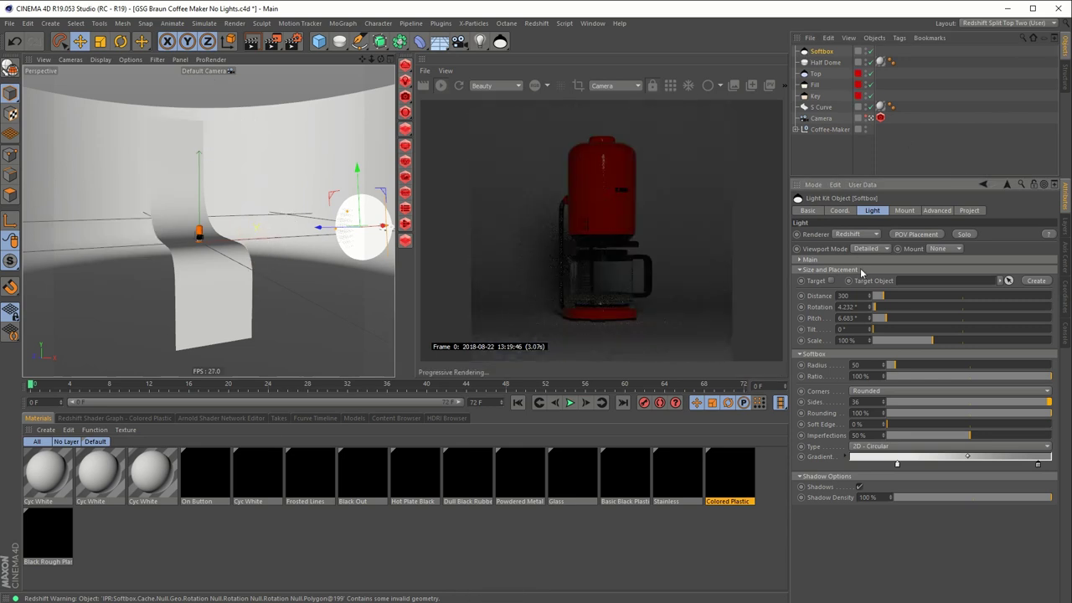
- Give the Softbox 900% Reflected Intensity and 25% Soft Edge, swung to 107° rotation, 17° pitch
left_click(821, 260)
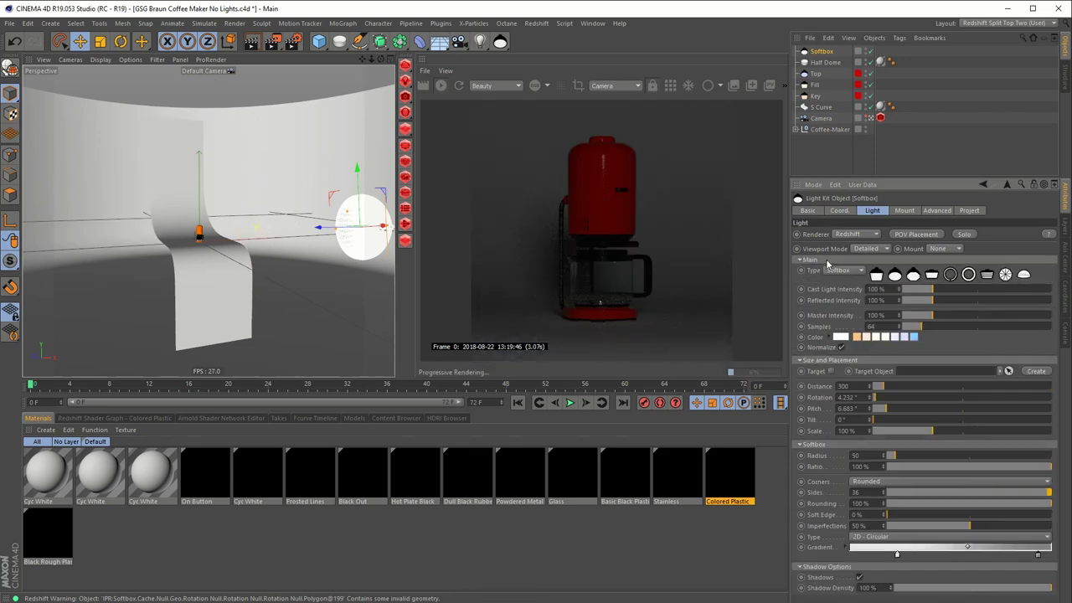
left_click(875, 299)
type("900")
key("Return")
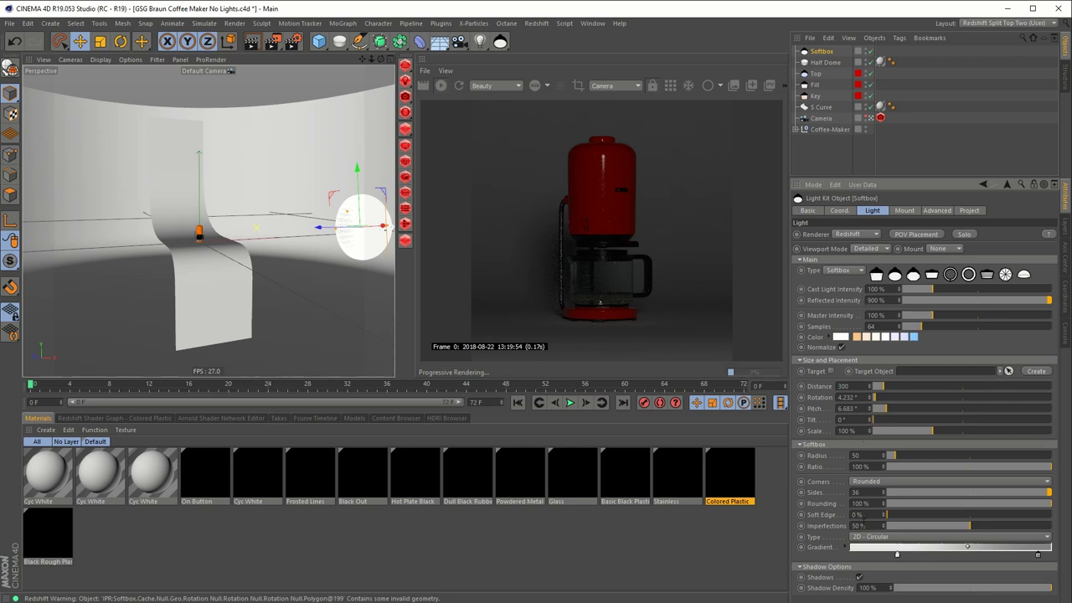
left_click(867, 514)
type("25")
key("Return")
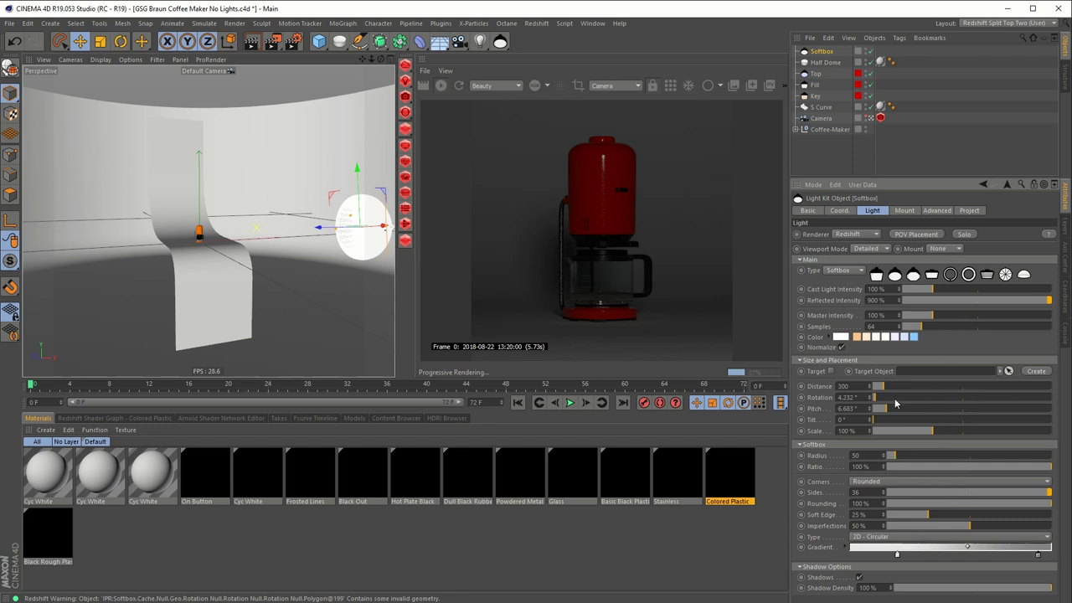
left_click_drag(881, 398, 908, 414)
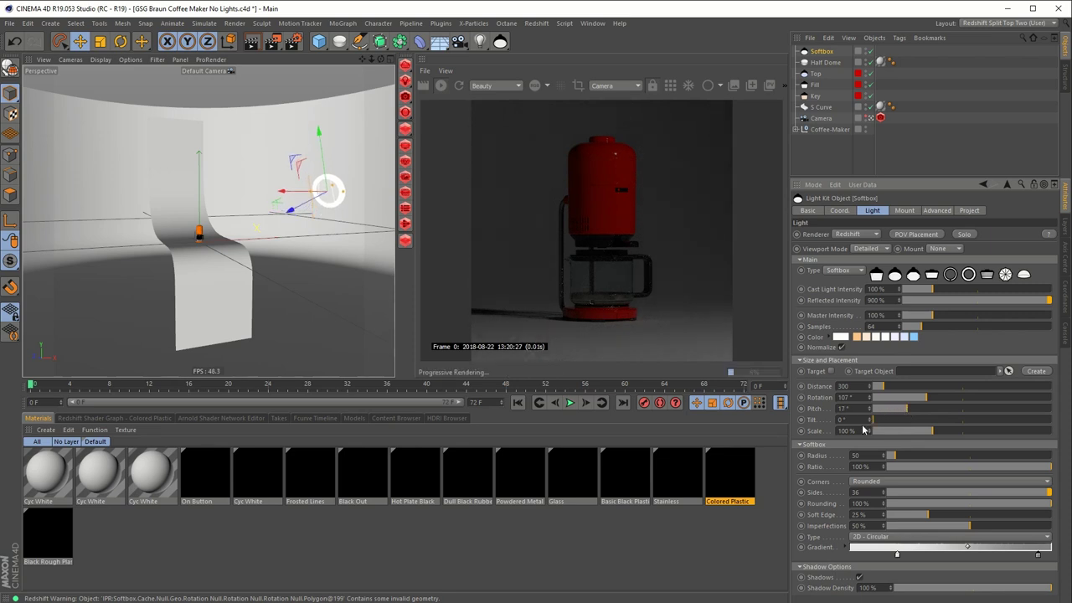
left_click(854, 455)
- Enlarge the Softbox radius, then set 1200% Reflected Intensity and reduce the radius to 40
key("Return")
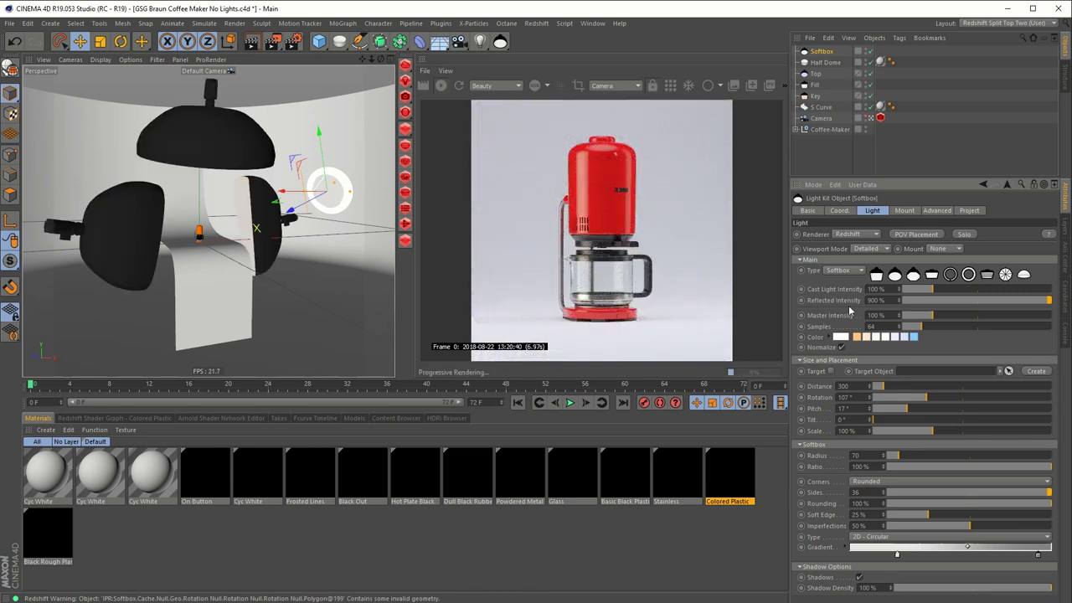
double_click(873, 300)
type("120")
left_click(863, 456)
type("40")
key("Return")
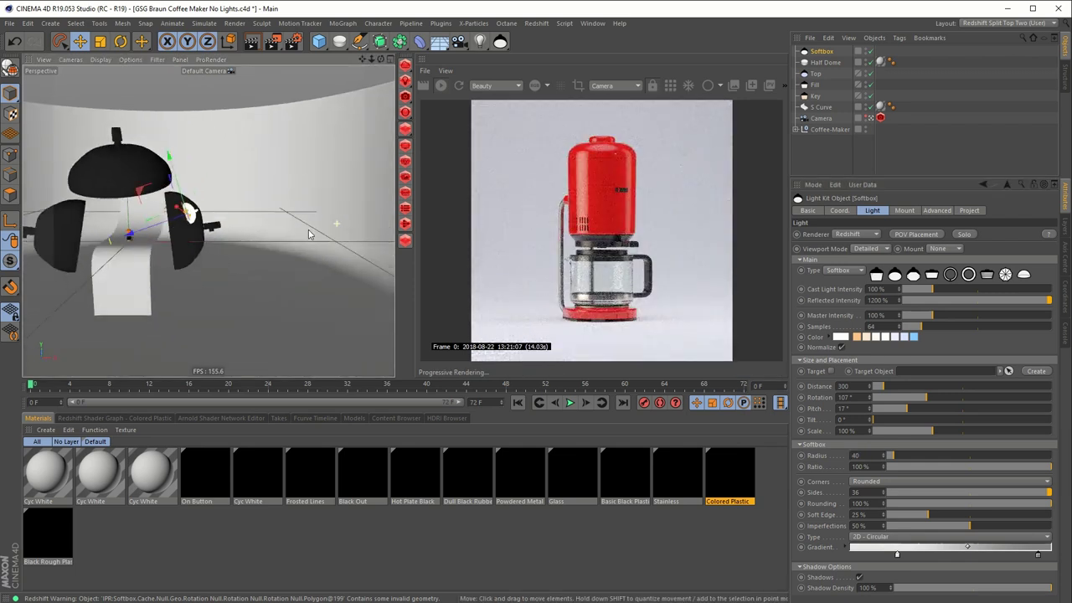
mouse_move(308, 234)
left_mouse_down("alt")
mouse_move(289, 239)
mouse_move(311, 235)
left_mouse_up("alt")
left_click(592, 23)
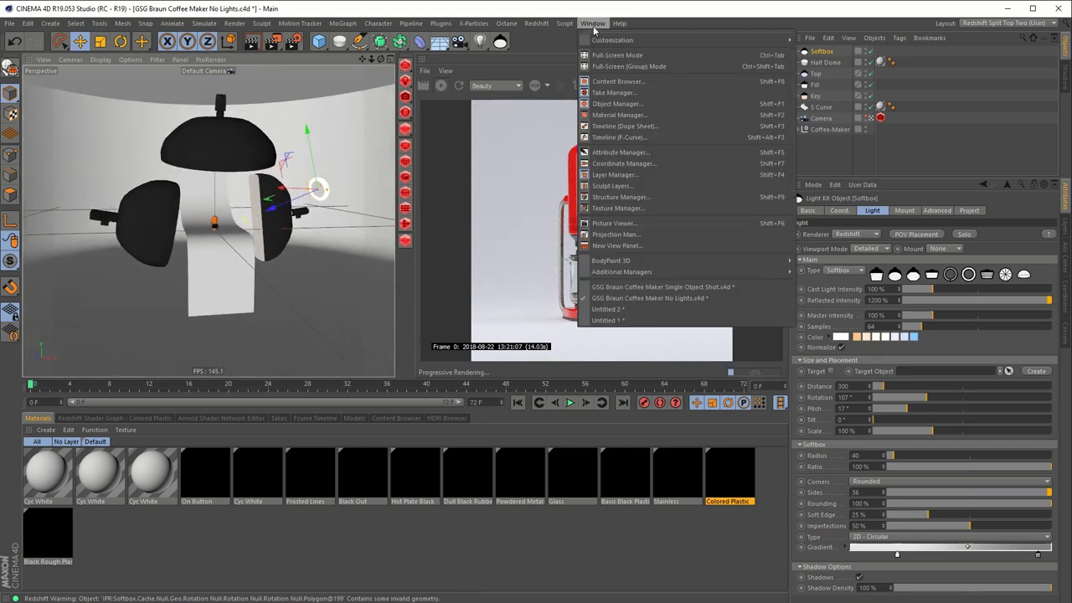
- Open the Picture Viewer and reposition it to show the whole GSG Braun Single Red.jpg render
left_click(707, 232)
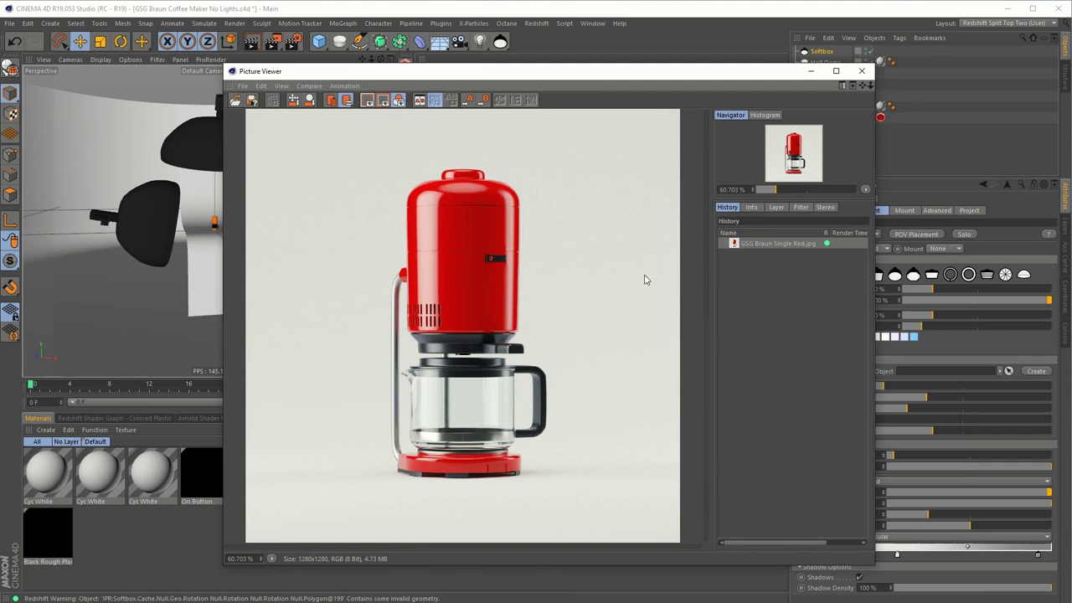
left_click_drag(478, 74, 471, 174)
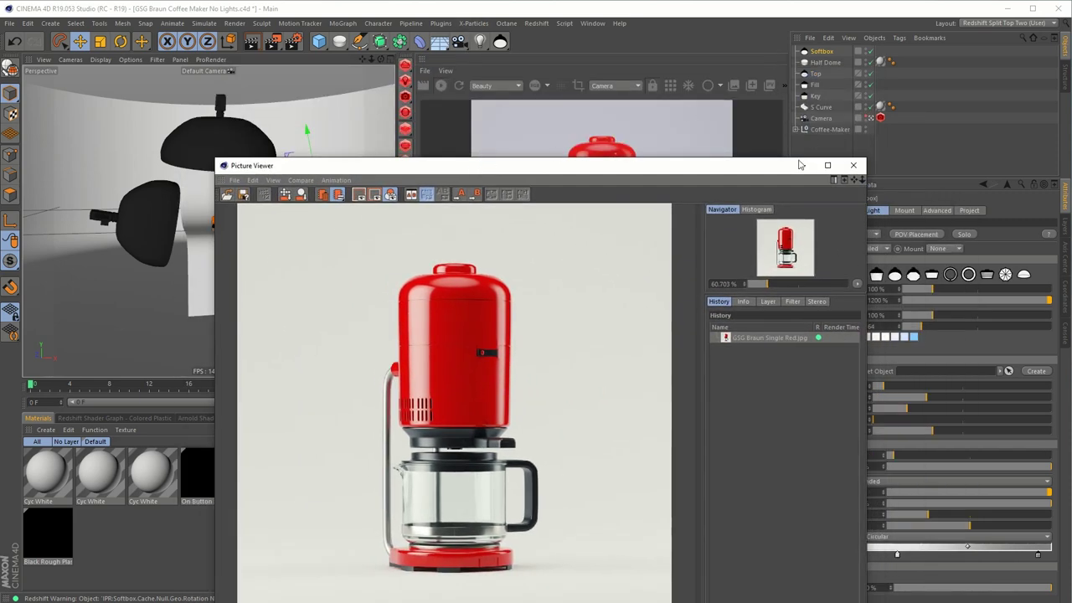
left_click_drag(737, 173, 686, 284)
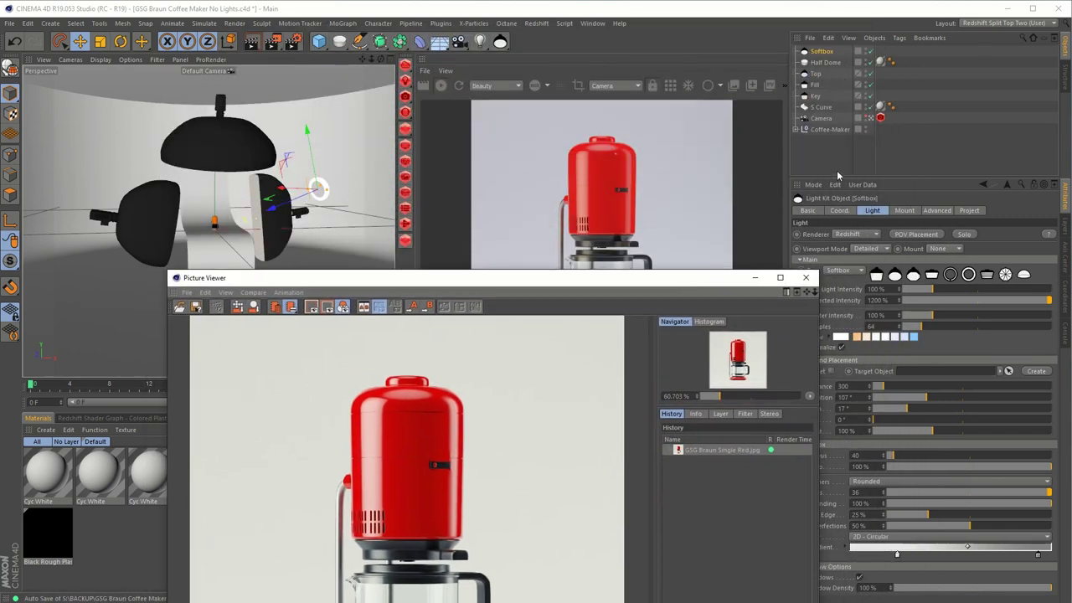
left_click_drag(474, 283, 495, 74)
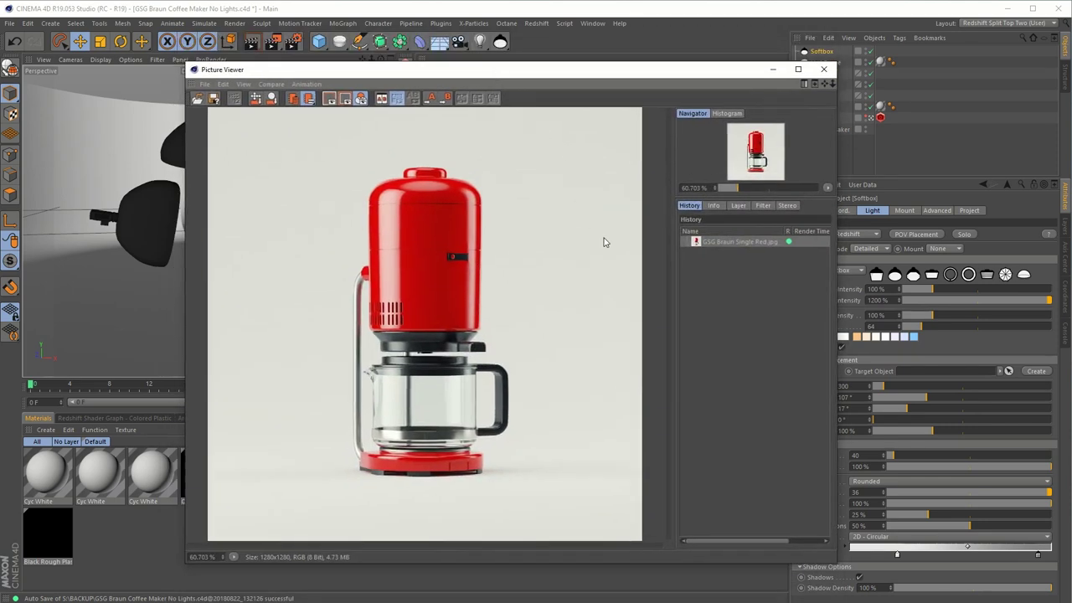